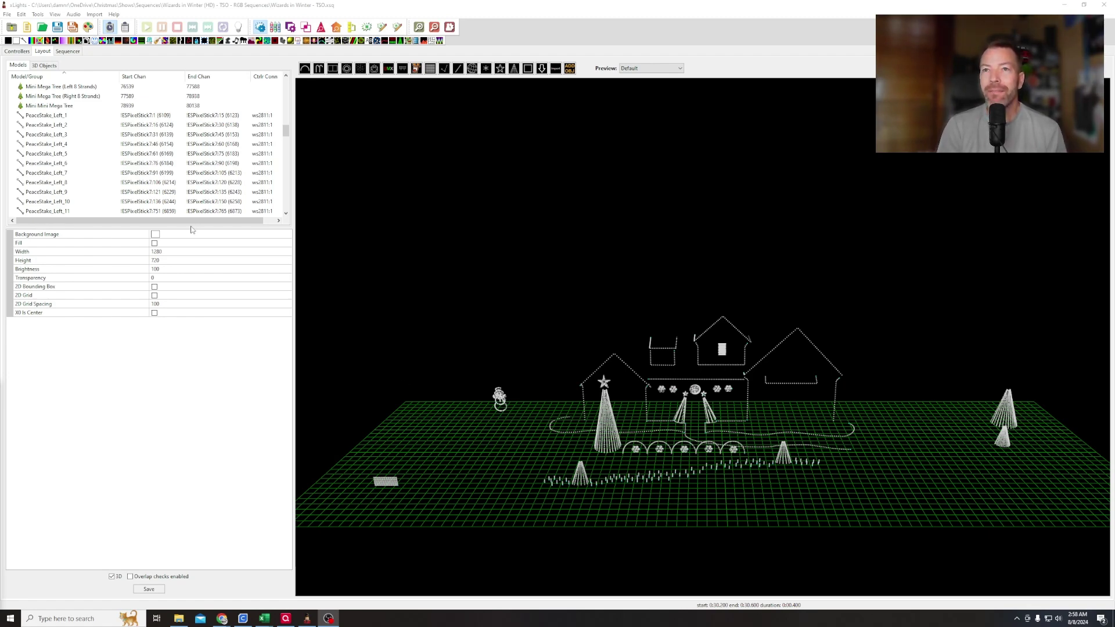
Step: Enlarge the model list and highlight the All, House, and House and Landscaping groups in the layout
left_click_drag(175, 227, 177, 373)
scroll(184, 260, "up", 10)
scroll(185, 259, "up", 9)
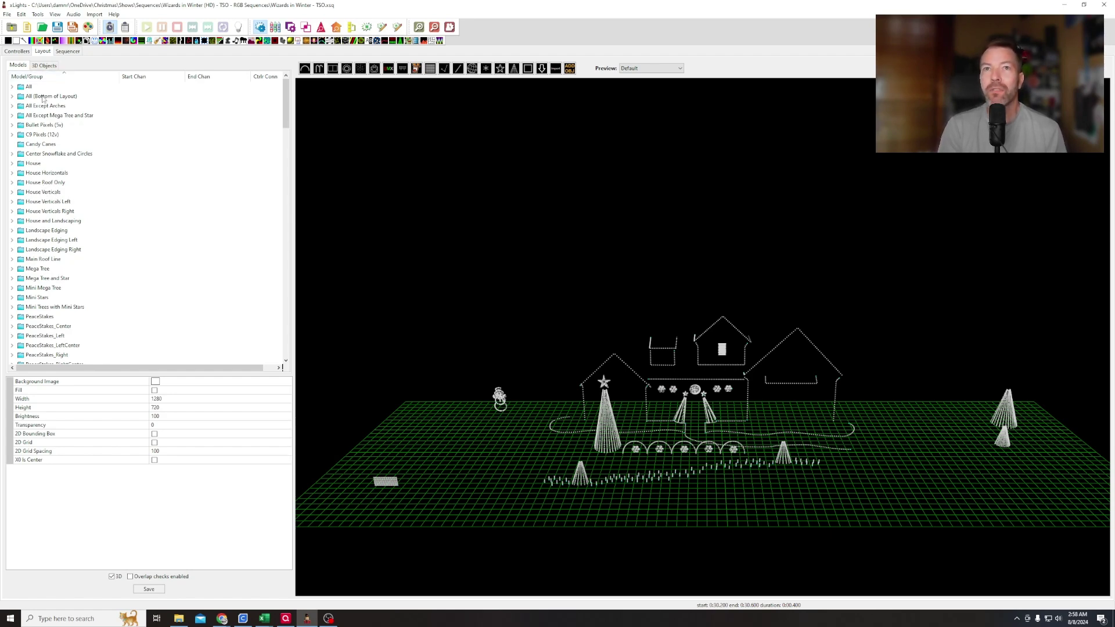
left_click(26, 88)
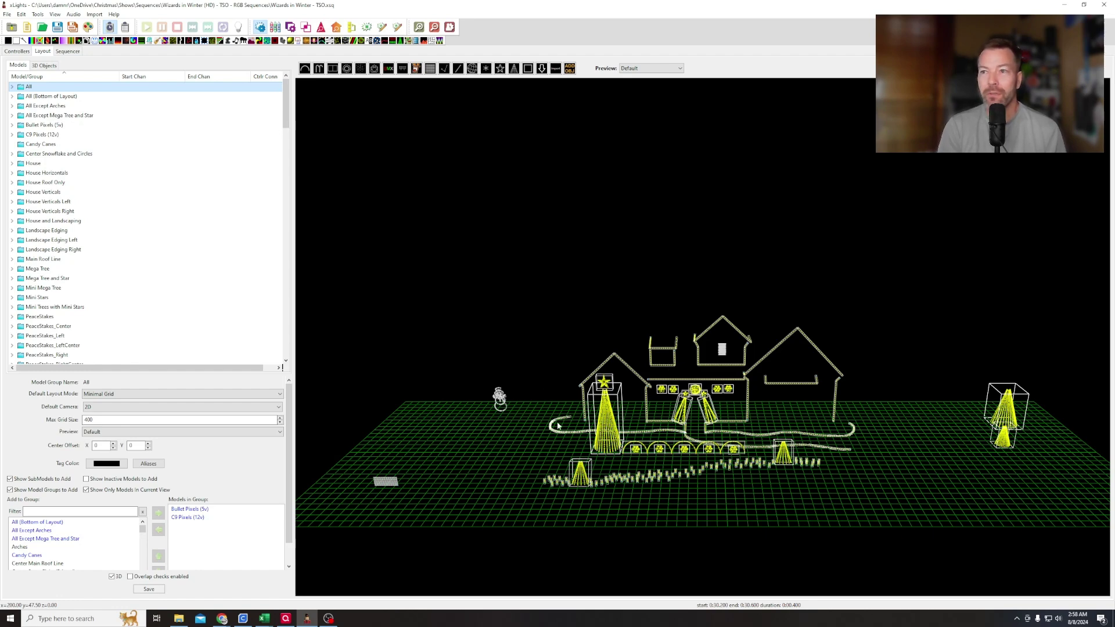
left_click(36, 165)
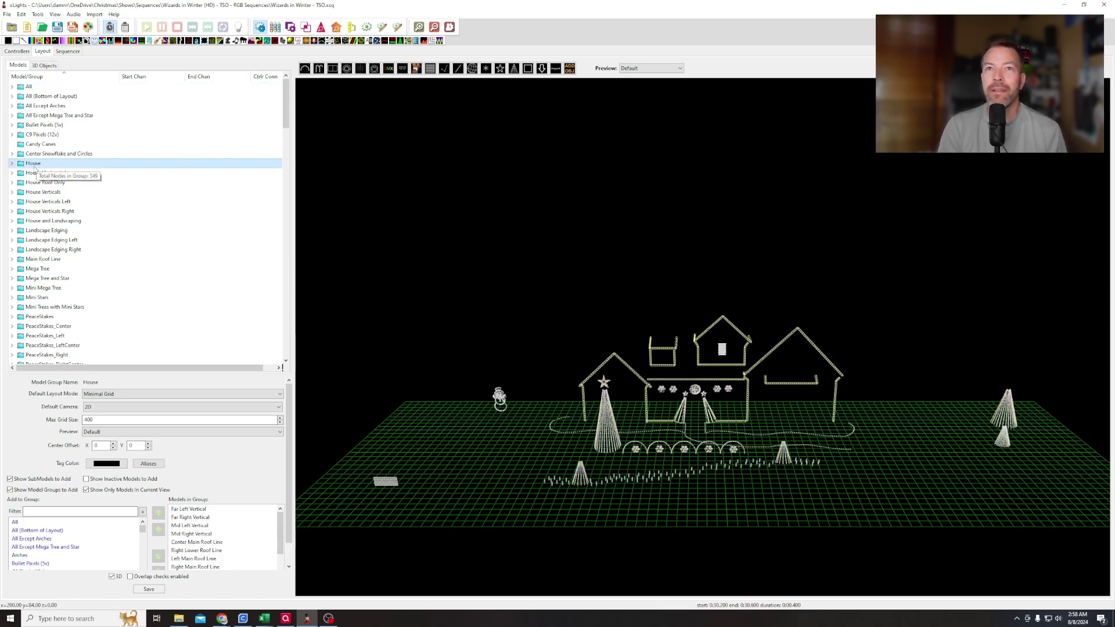
left_click(48, 221)
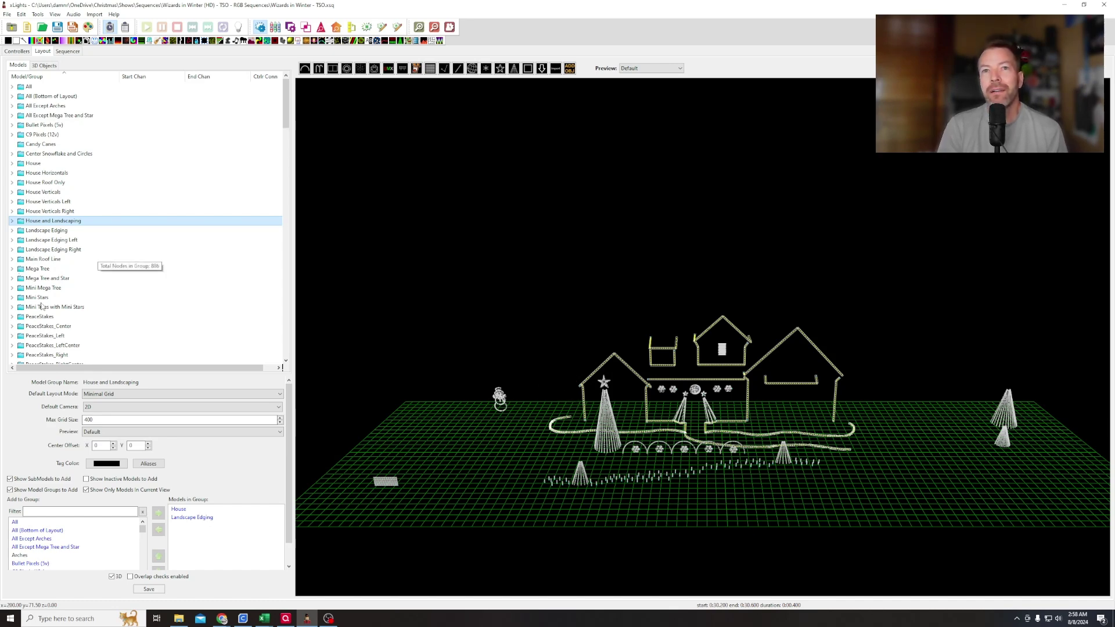
Step: Inspect which models belong to the House Verticals, House Horizontals, House Roof Only and Main Roof Line groups
left_click(47, 193)
left_click(47, 174)
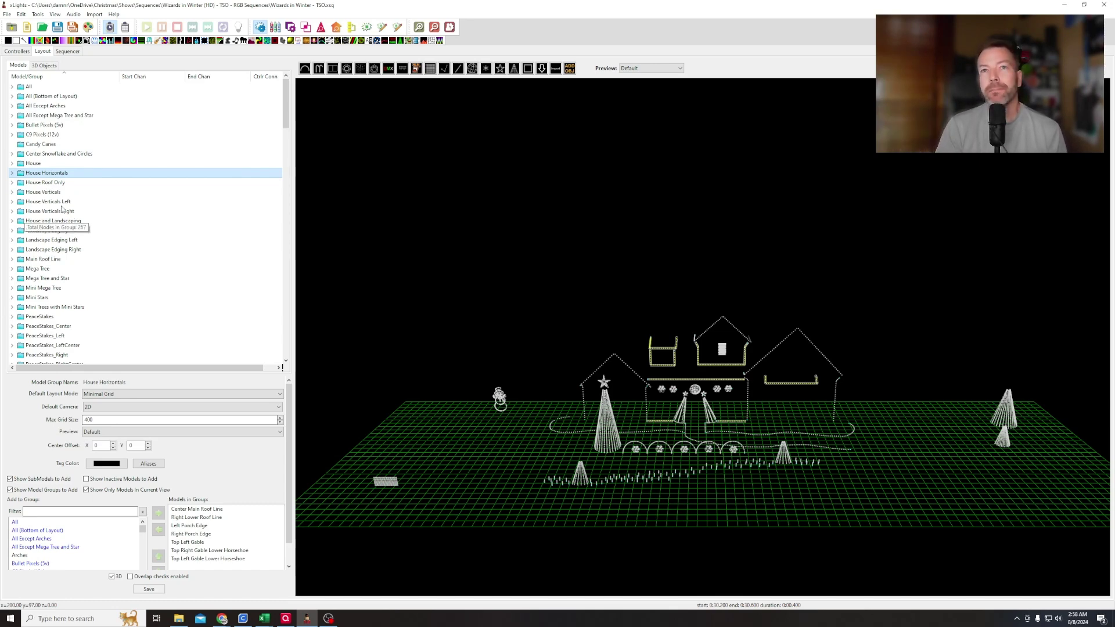
left_click(40, 183)
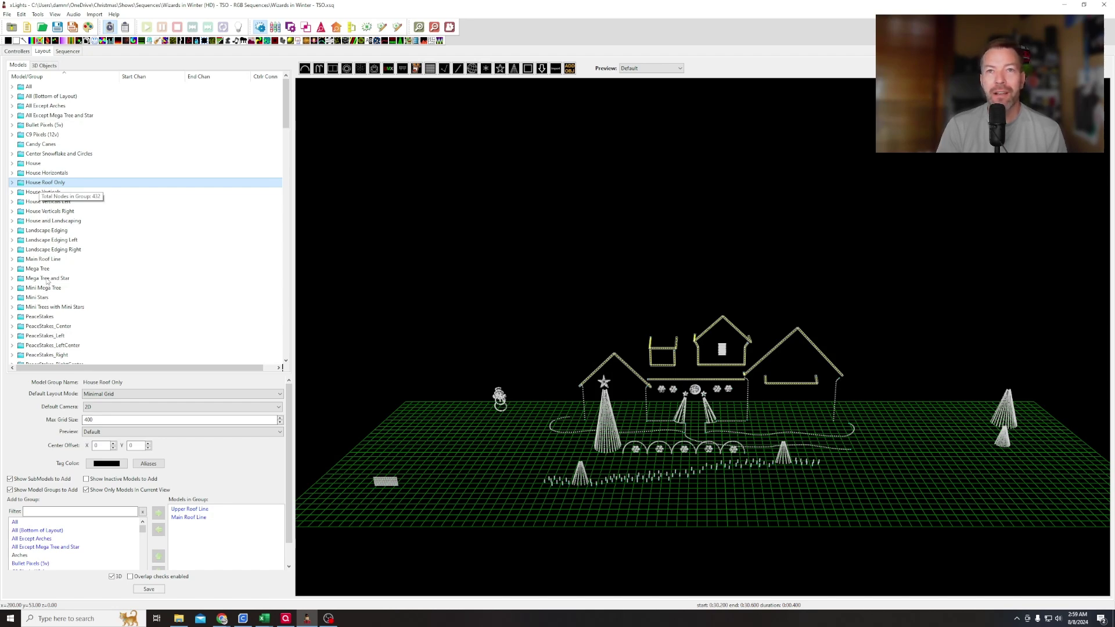
left_click(38, 259)
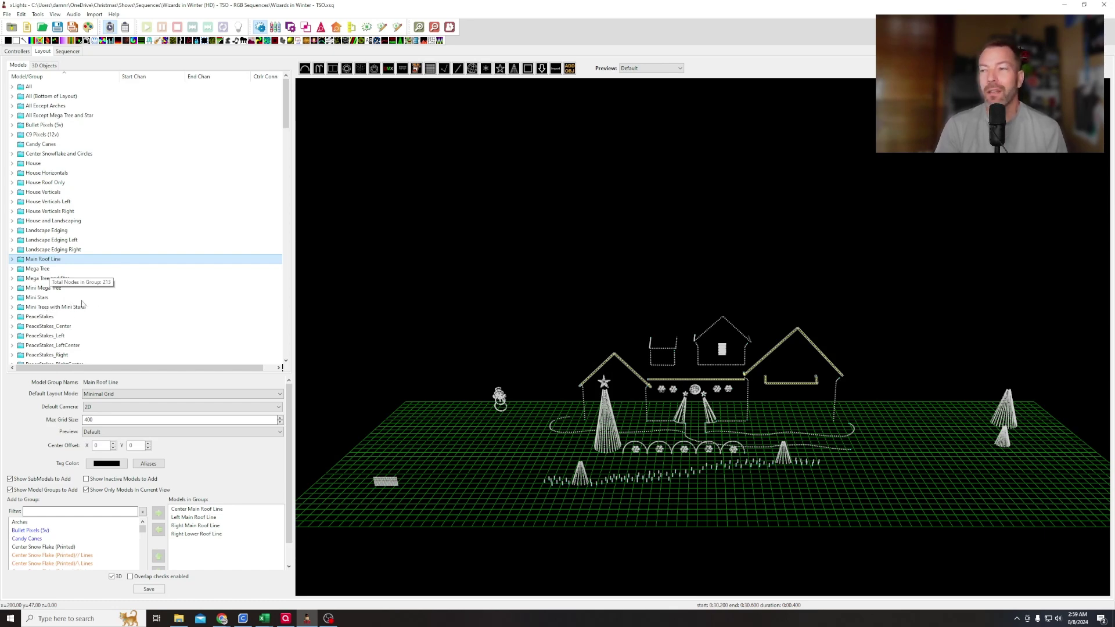
Step: Highlight the Trees, Mega Tree and PeaceStakes groups in the layout to review their models
scroll(48, 306, "down", 3)
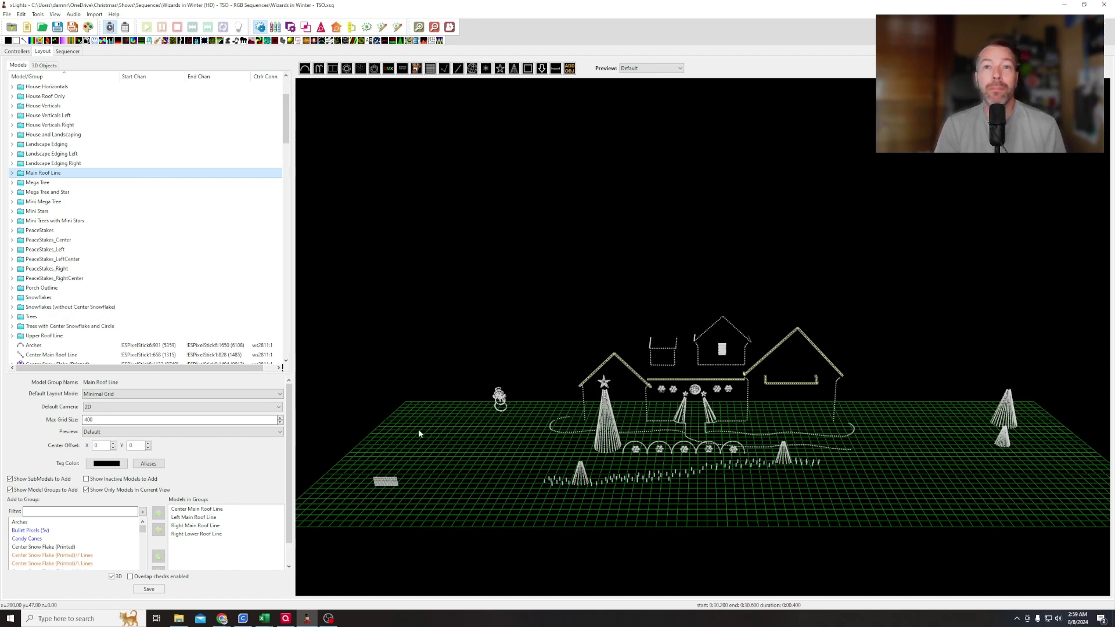
left_click(33, 318)
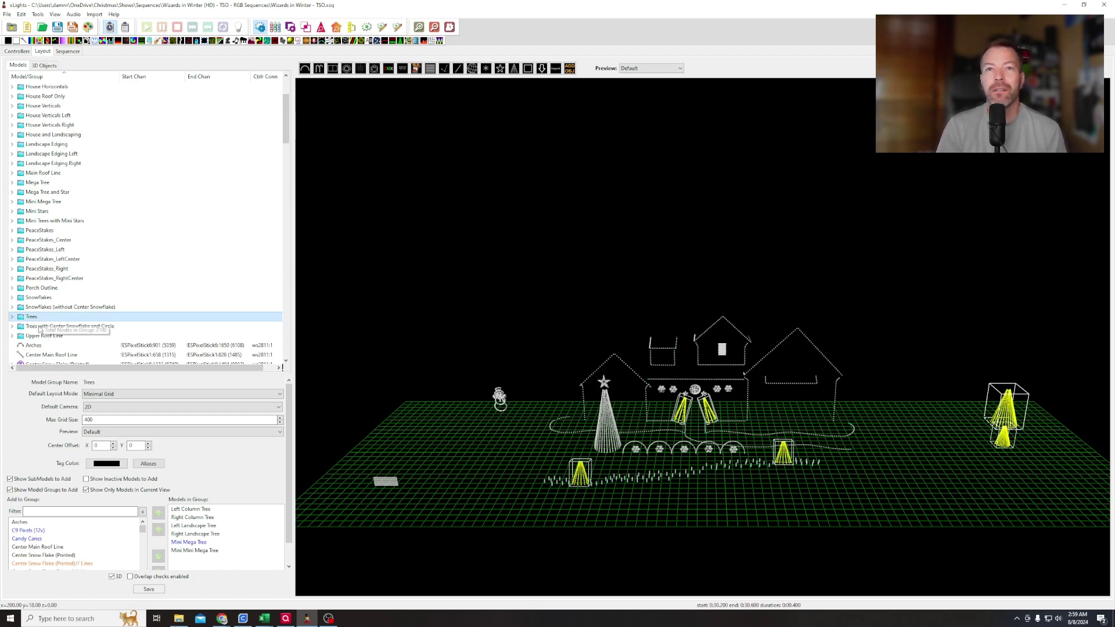
left_click(38, 184)
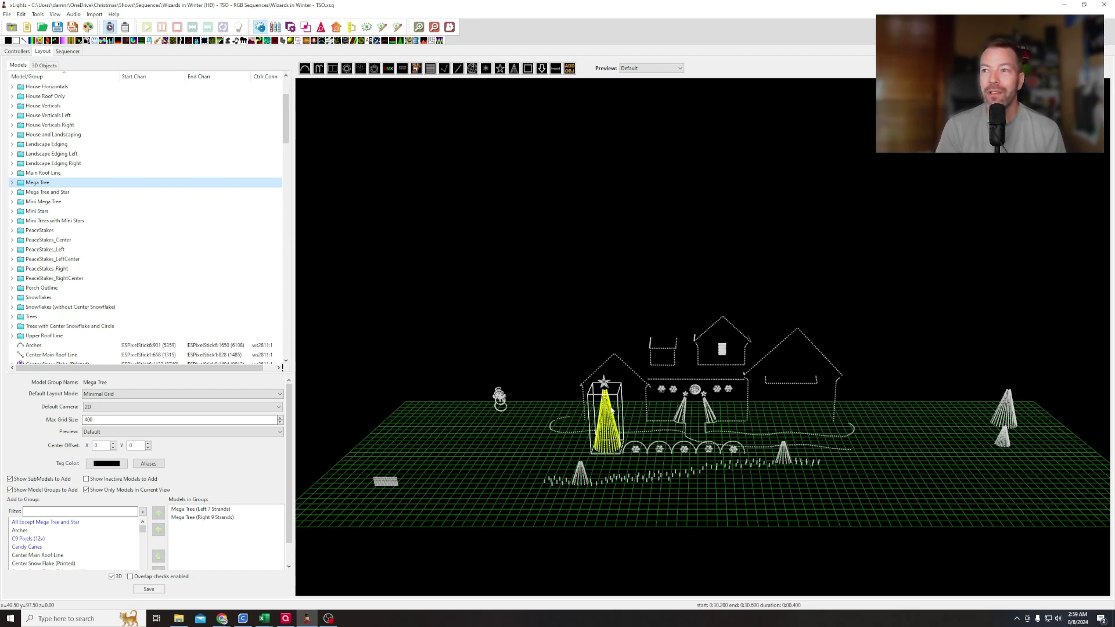
left_click(38, 231)
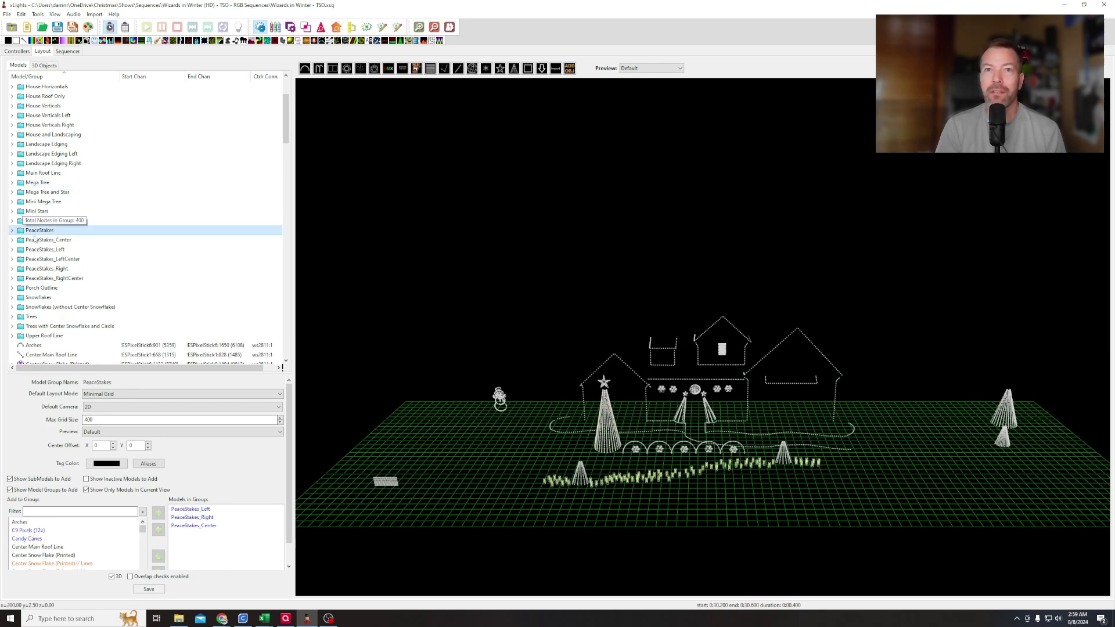
Step: Review the Arches model, followed by the Snowflakes and Mini Stars groups, in the layout
scroll(68, 299, "up", 2)
scroll(68, 298, "down", 4)
scroll(68, 299, "up", 5)
scroll(67, 299, "down", 6)
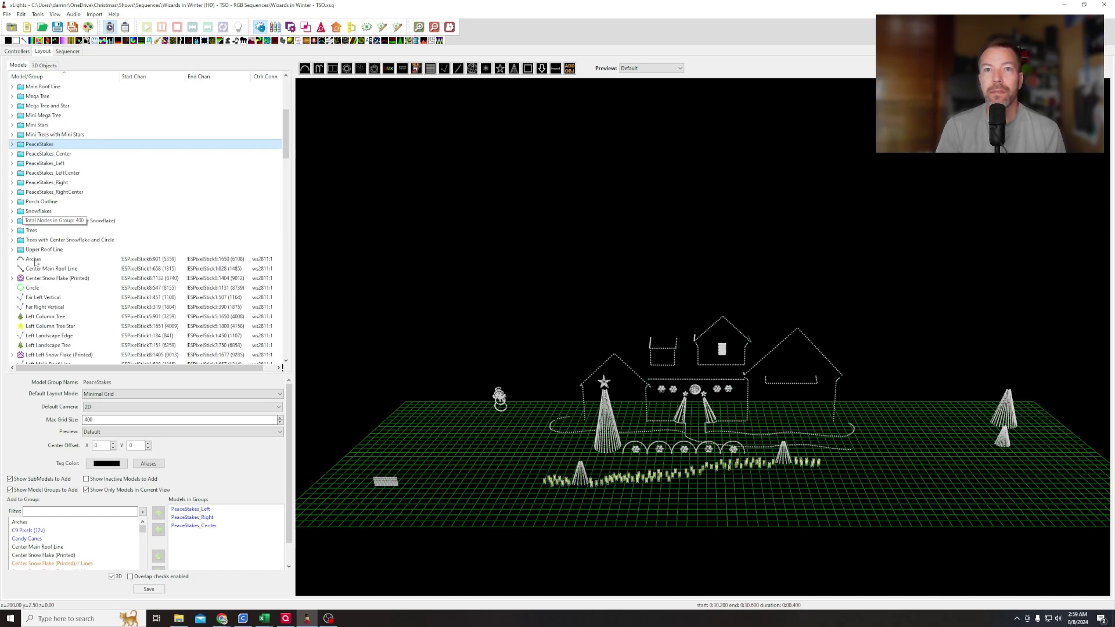
left_click(35, 260)
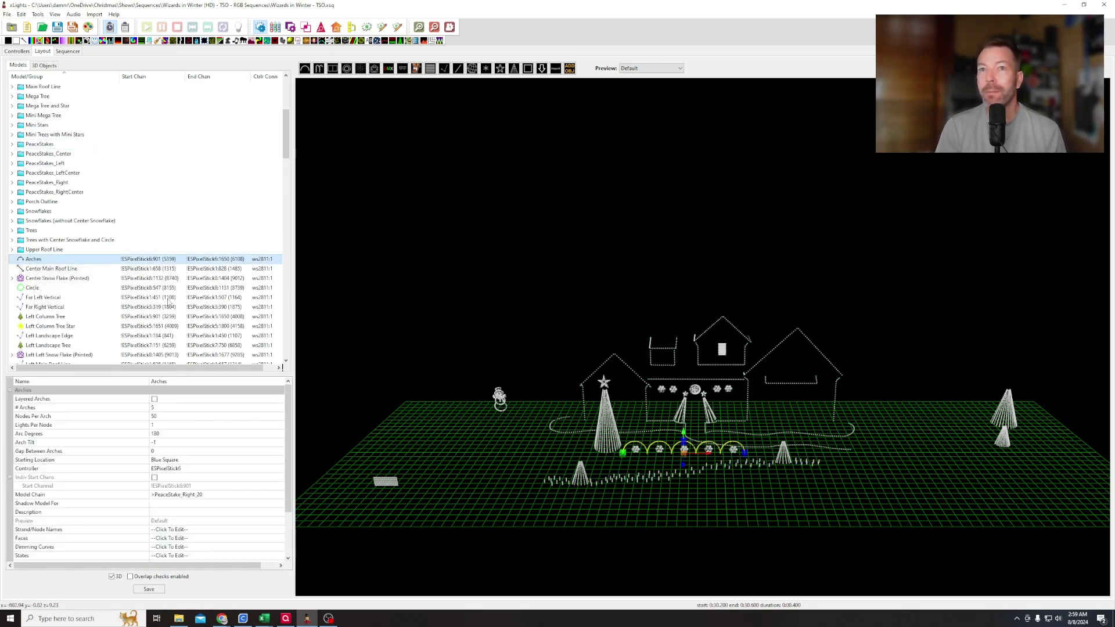
left_click(36, 212)
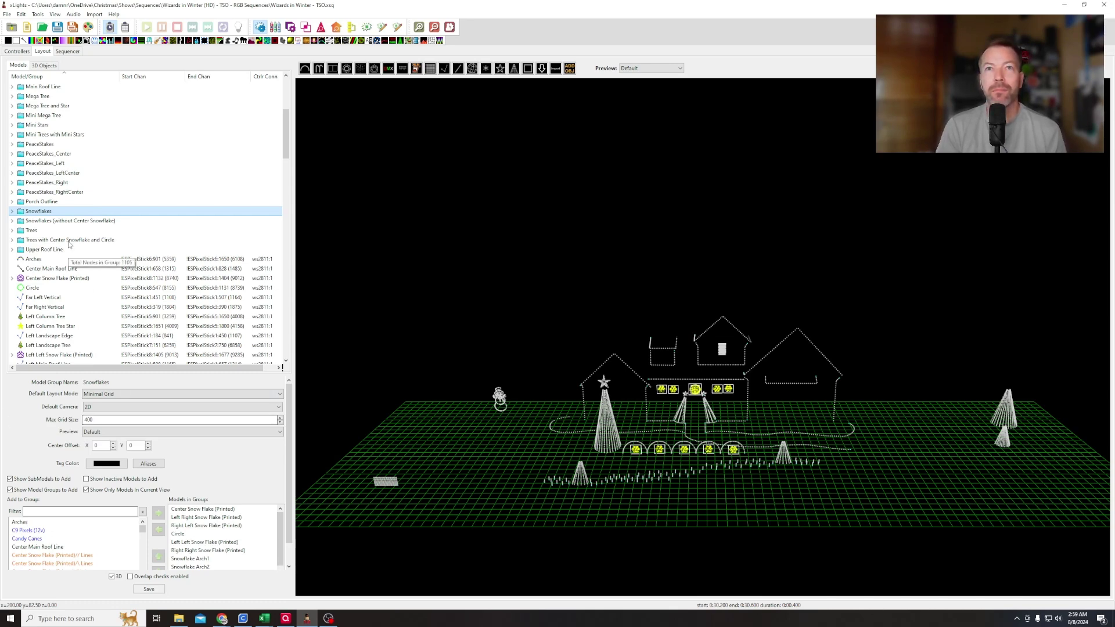
scroll(69, 244, "up", 2)
left_click(34, 183)
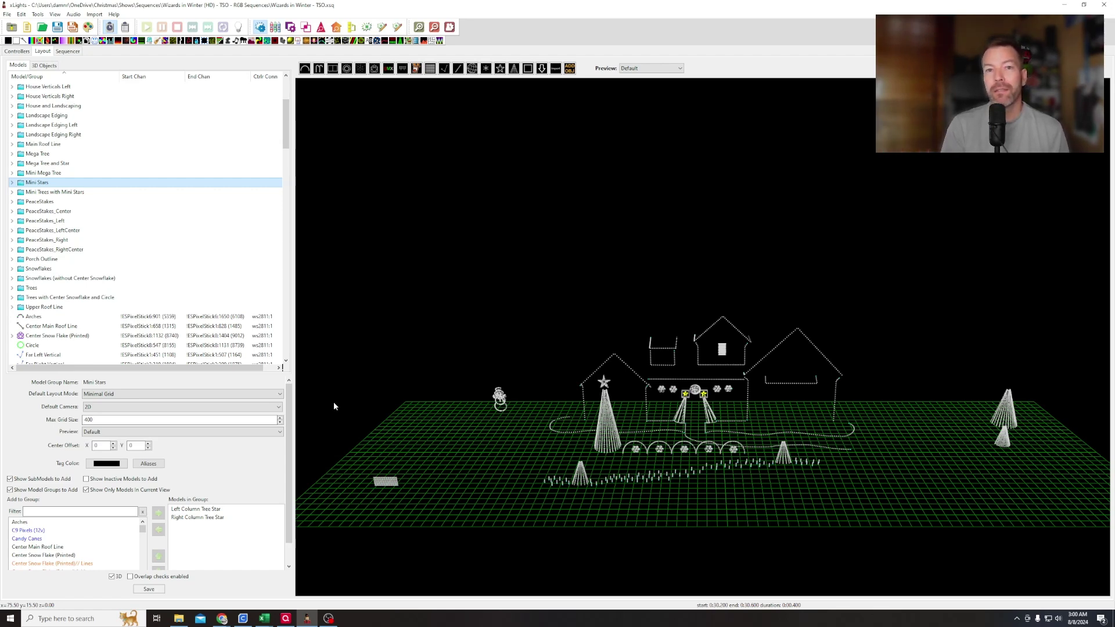
Step: Switch to the sequencer and close the open Wizards in Winter sequence, discarding its unsaved changes
left_click(68, 51)
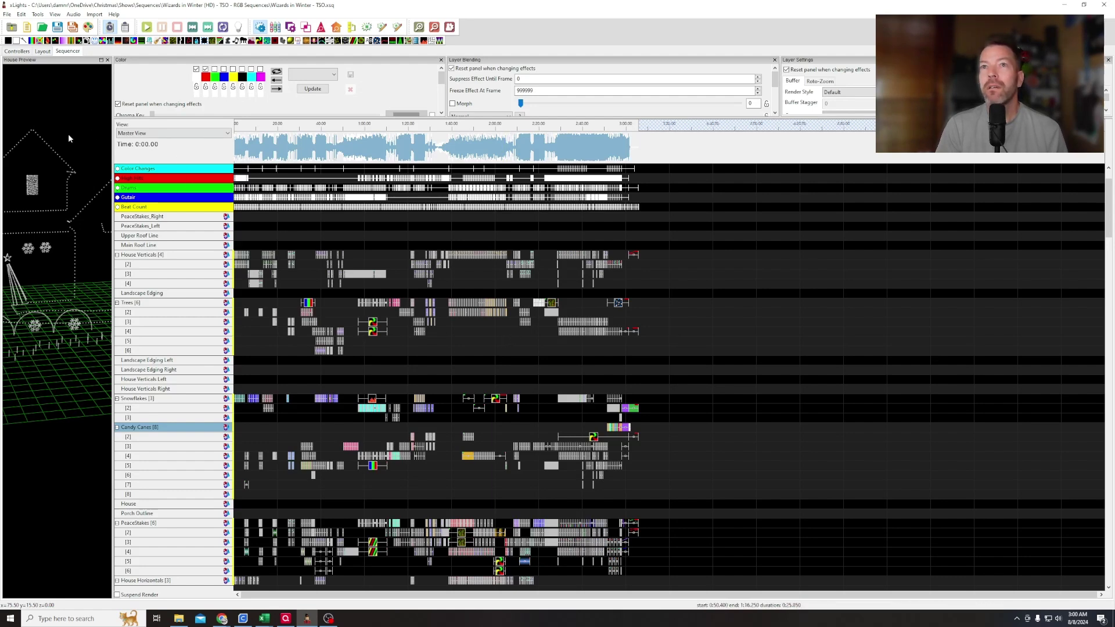
left_click_drag(114, 207, 122, 207)
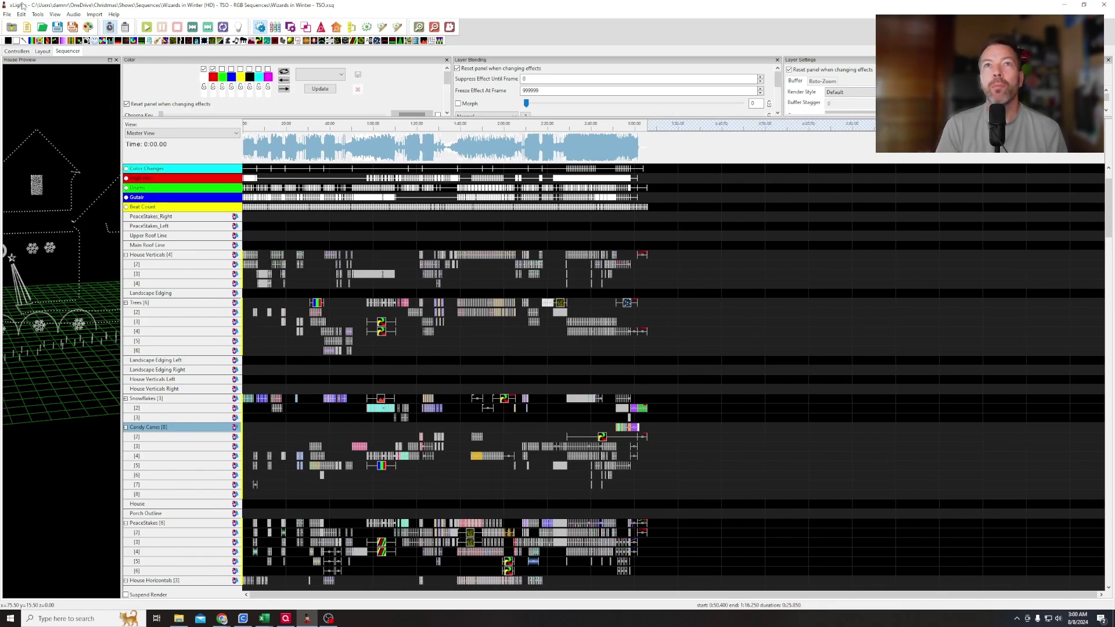
left_click(7, 14)
left_click(33, 72)
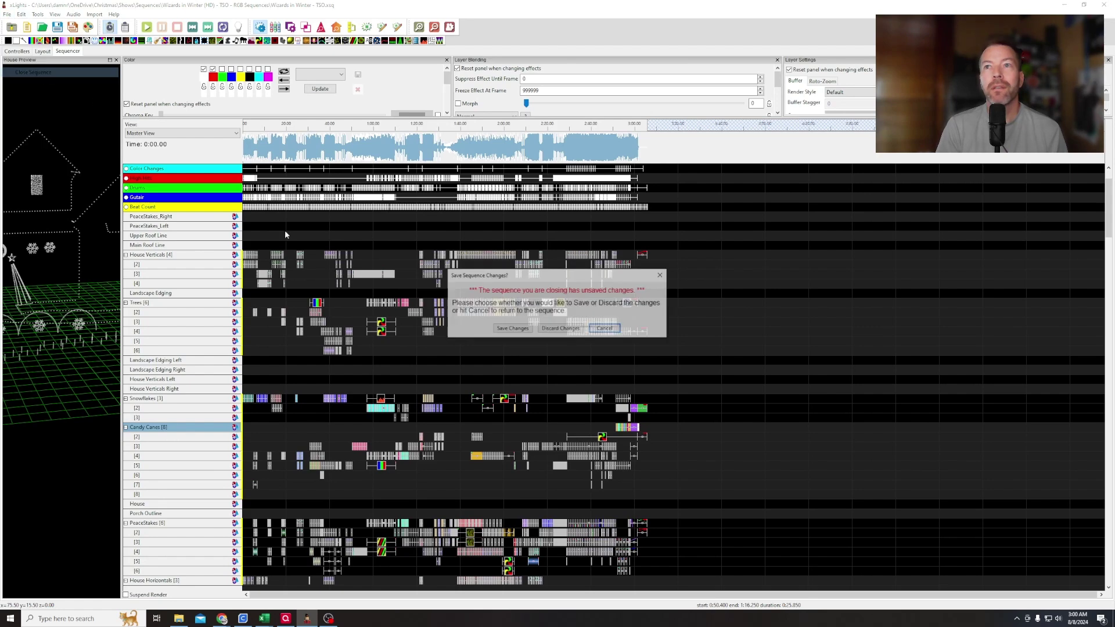
left_click(555, 330)
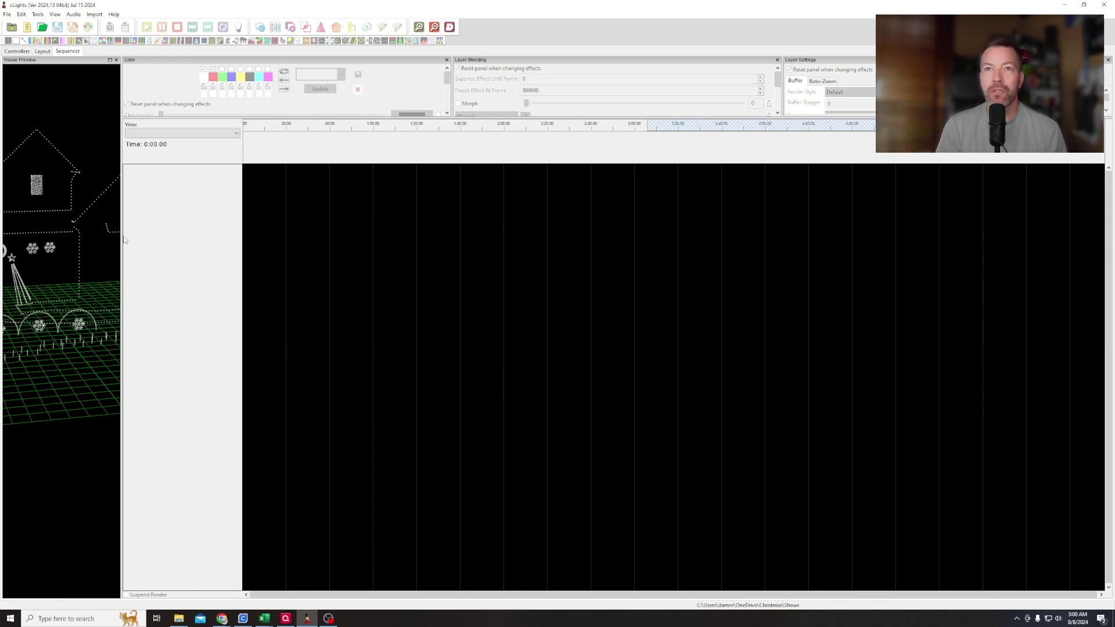
Step: Widen the House Preview and fit the whole display layout in it
left_click_drag(119, 238, 494, 283)
scroll(302, 404, "down", 6)
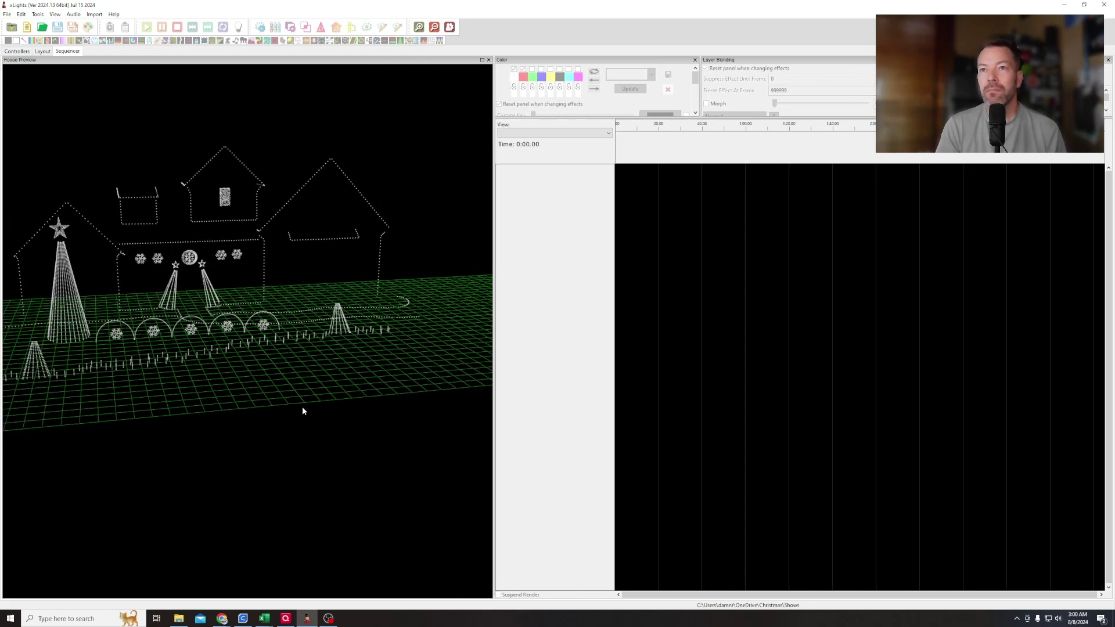
left_click_drag(309, 381, 312, 386)
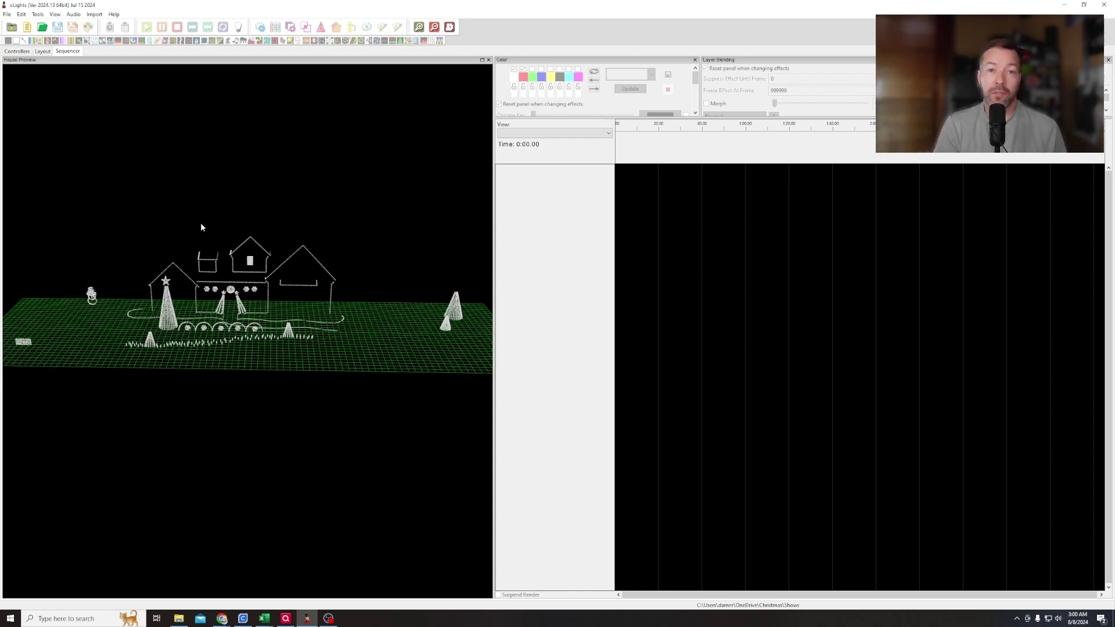
Step: Start a new musical sequence and move the audio file chooser clear of the sequence settings
left_click(7, 14)
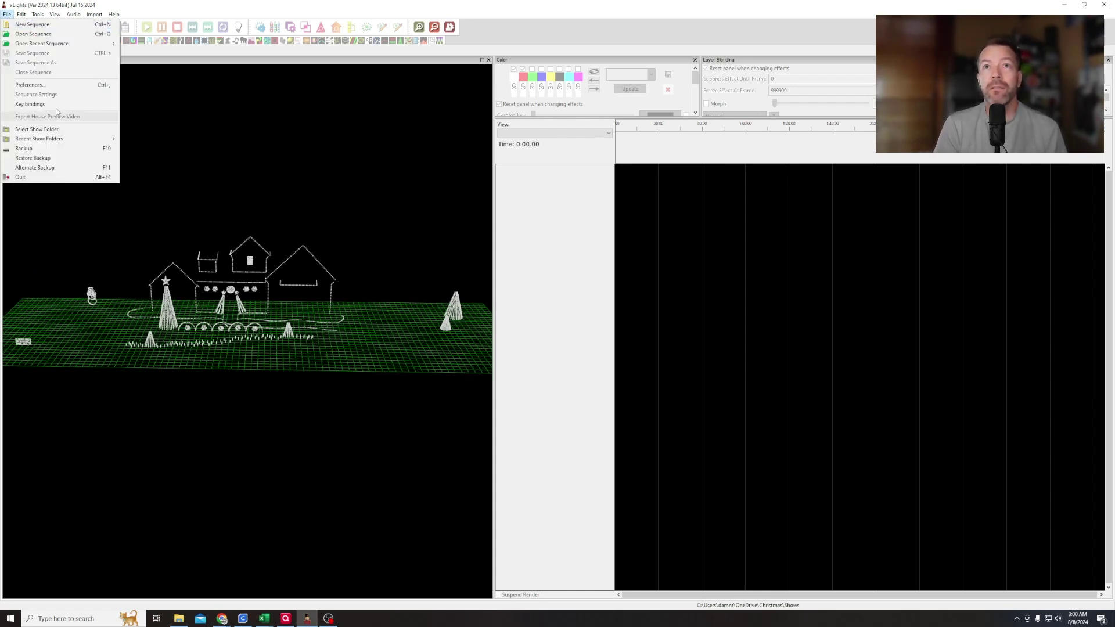
left_click(32, 24)
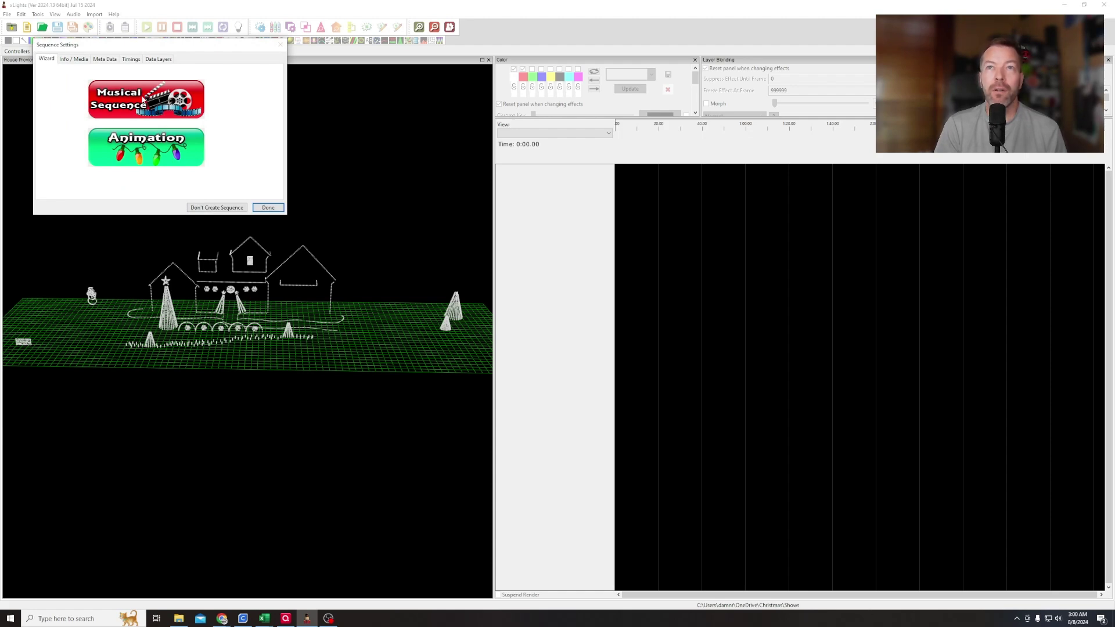
left_click(143, 100)
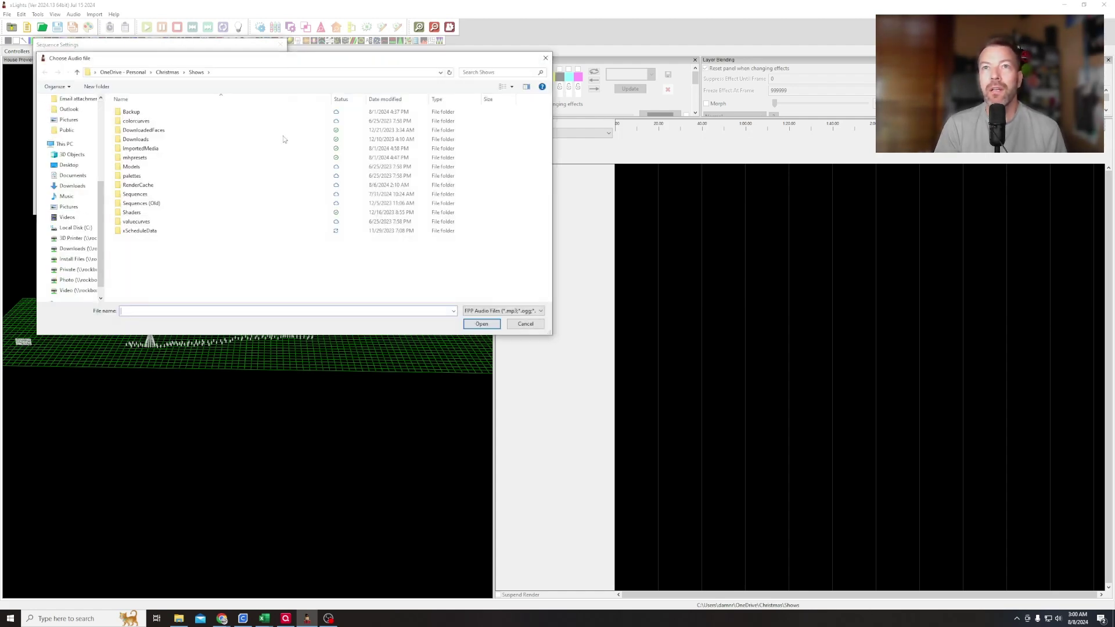
left_click_drag(455, 193, 515, 182)
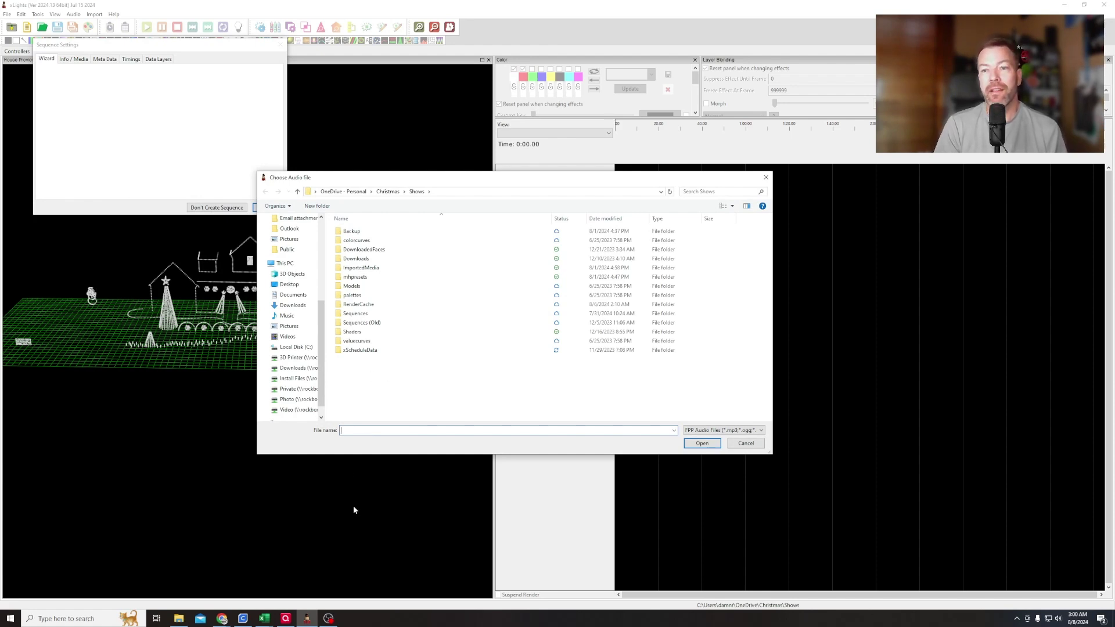
Step: Switch to the Chrome window with the Wizards in Winter - TSO product page and resize and reposition it over xLights
left_click(225, 622)
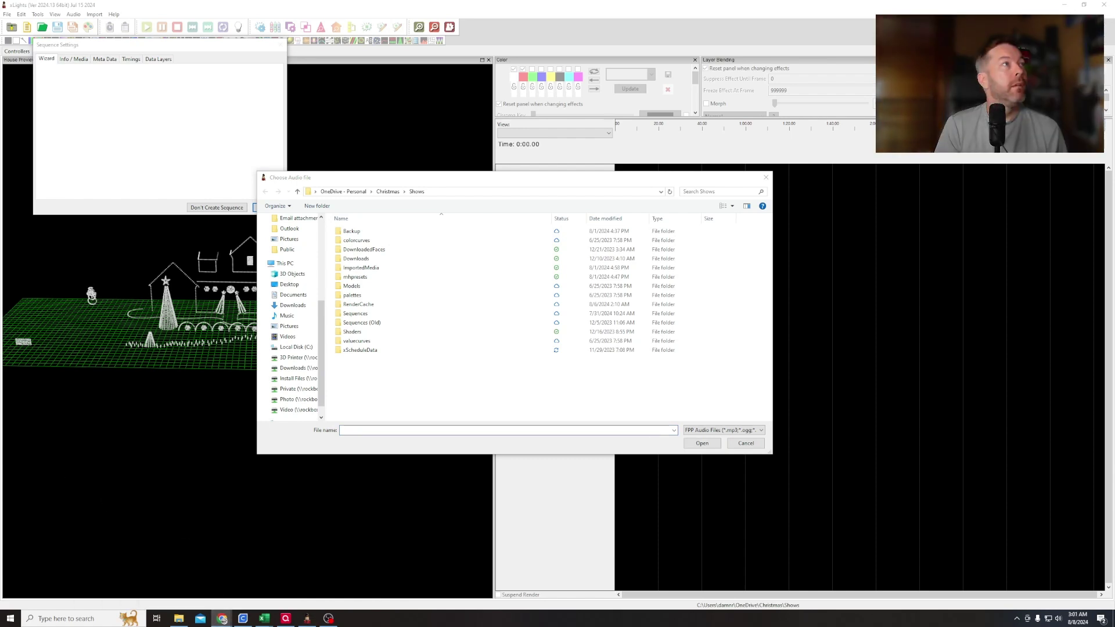
key("alt+Tab")
left_click_drag(661, 278, 396, 168)
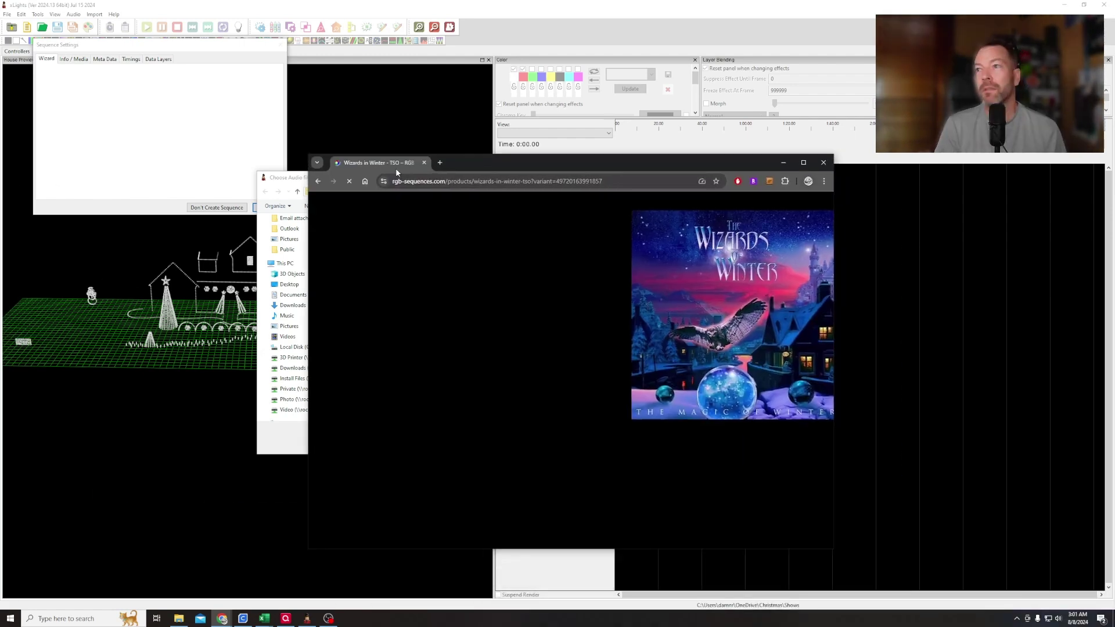
left_click_drag(307, 155, 313, 207)
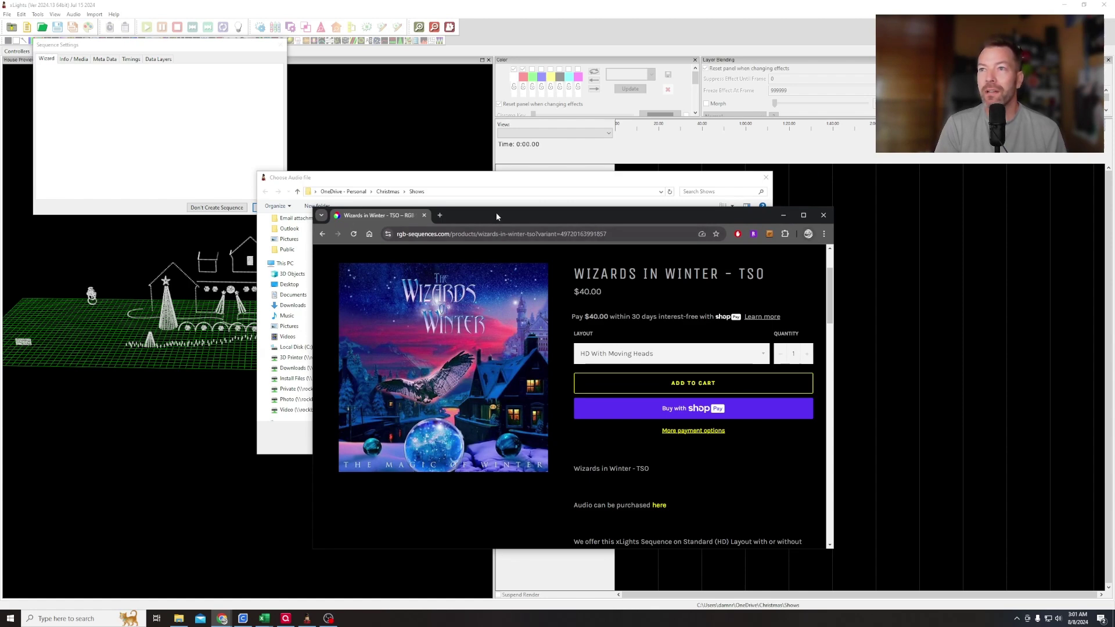
left_click_drag(497, 216, 473, 166)
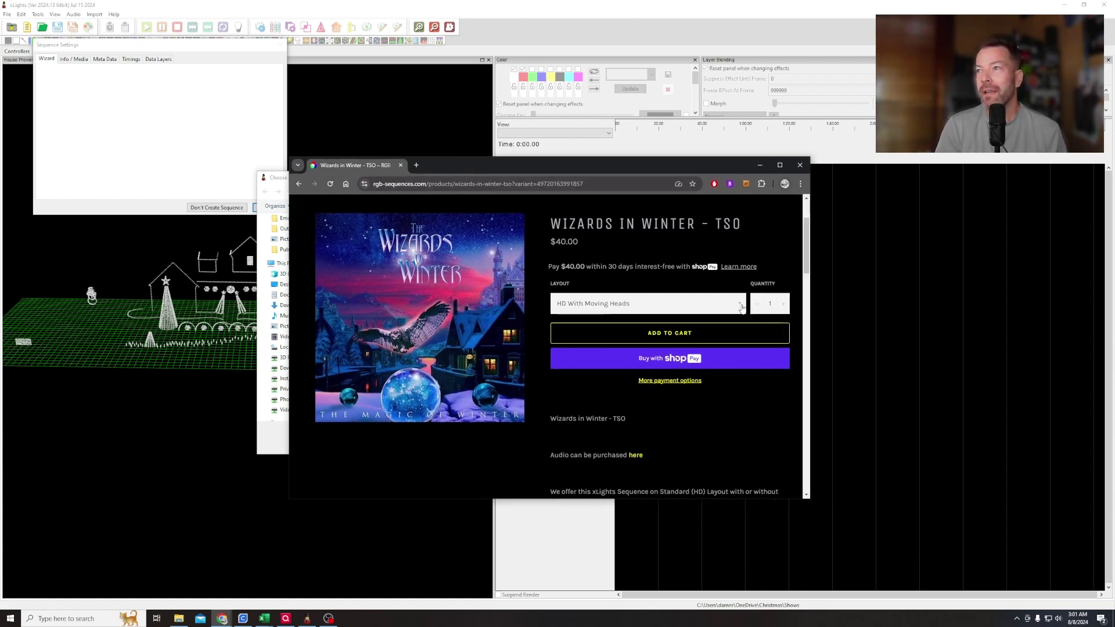
left_click_drag(610, 174, 562, 120)
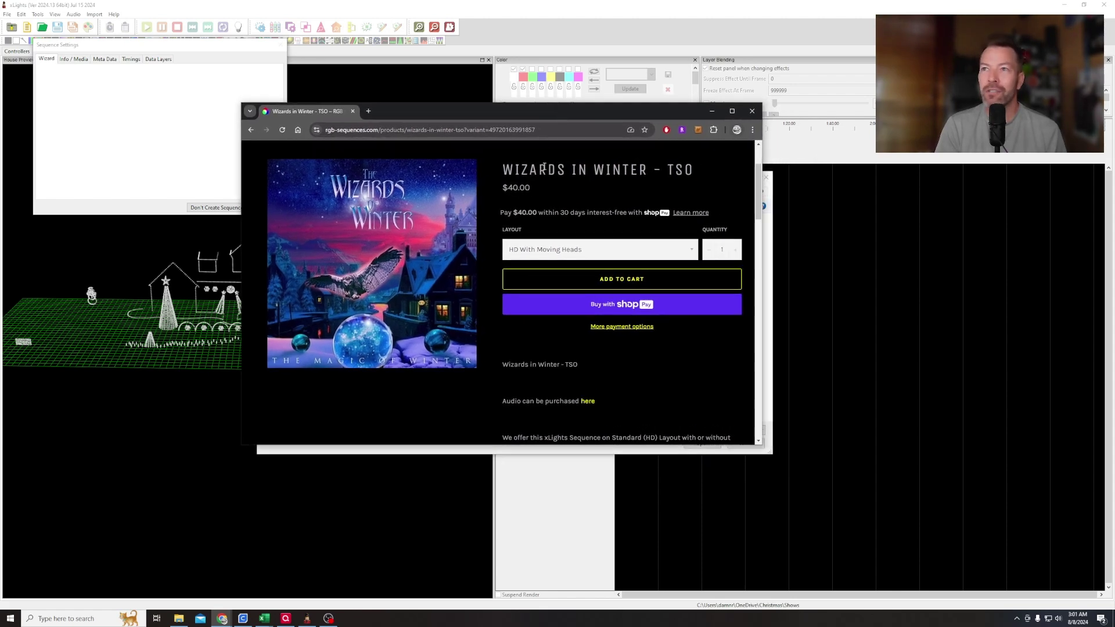
Step: Choose the Lite Layout option for the Wizards in Winter - TSO sequence and check its price
scroll(761, 199, "up", 1)
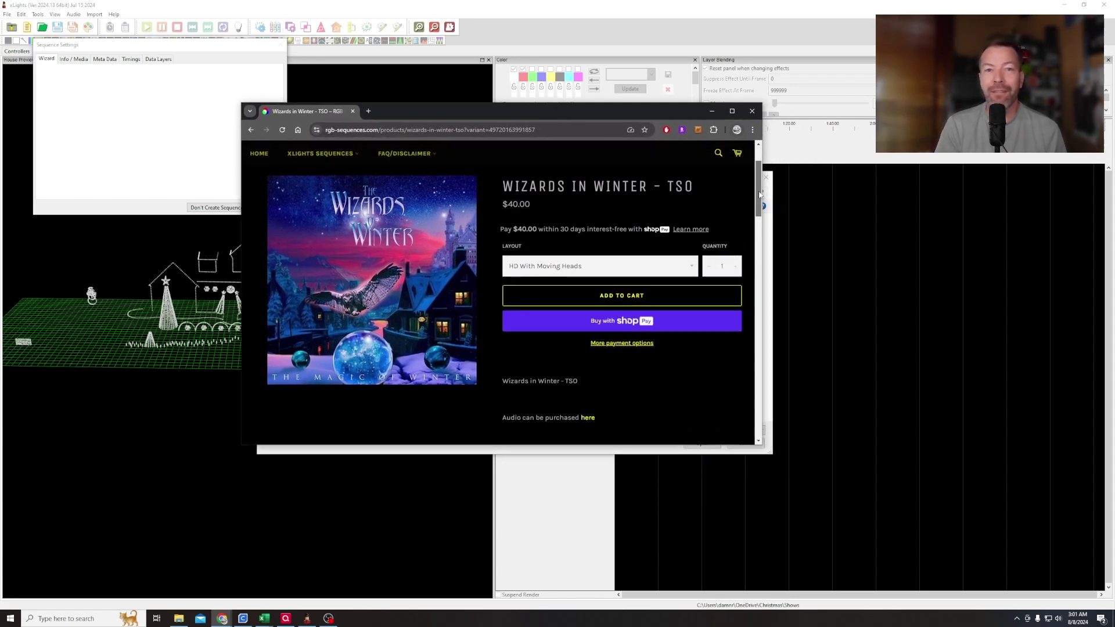
left_click_drag(759, 194, 760, 178)
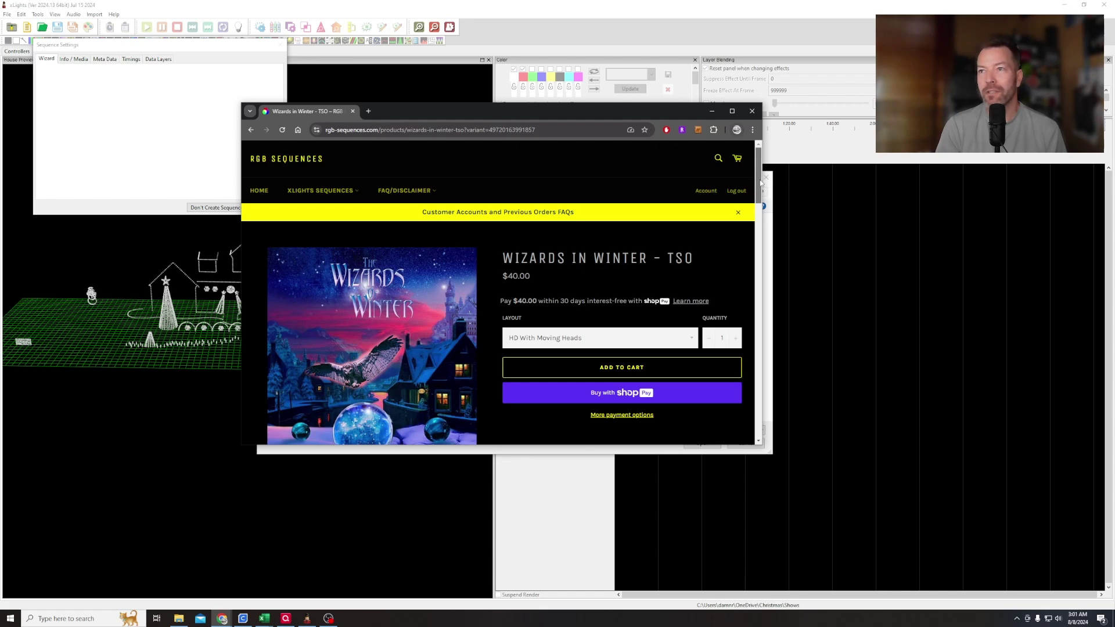
scroll(761, 182, "down", 2)
left_click(598, 210)
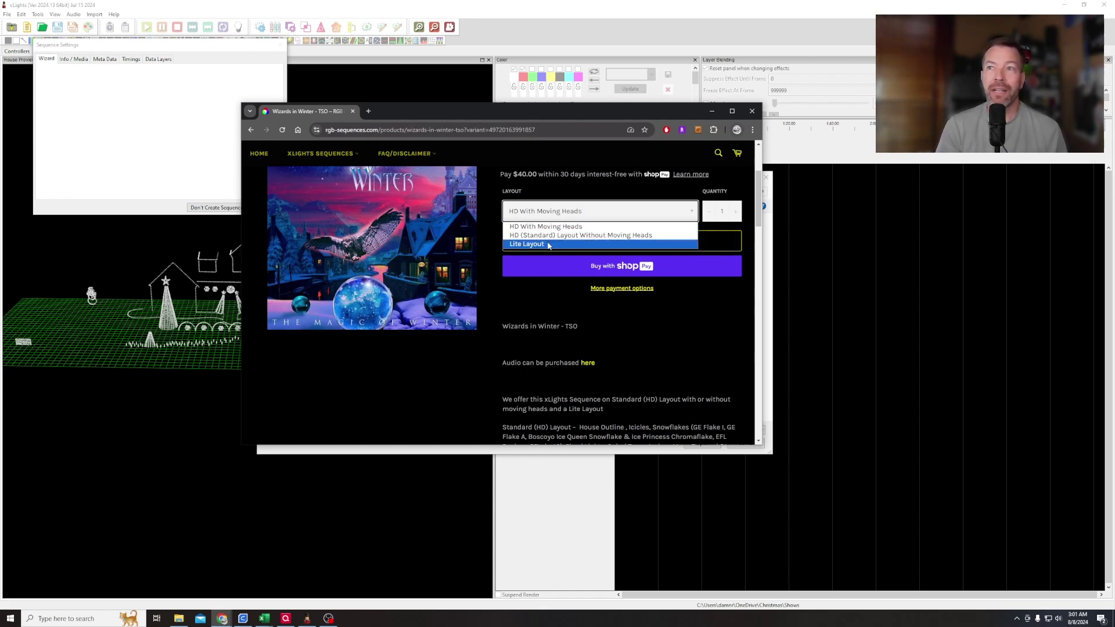
left_click(549, 245)
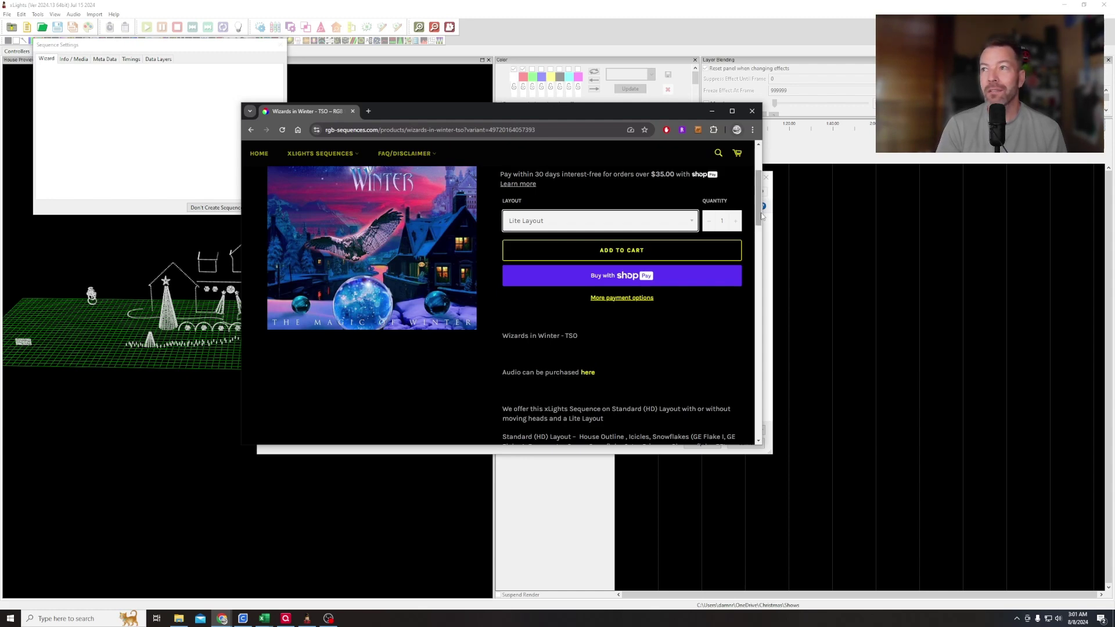
left_click_drag(758, 215, 759, 187)
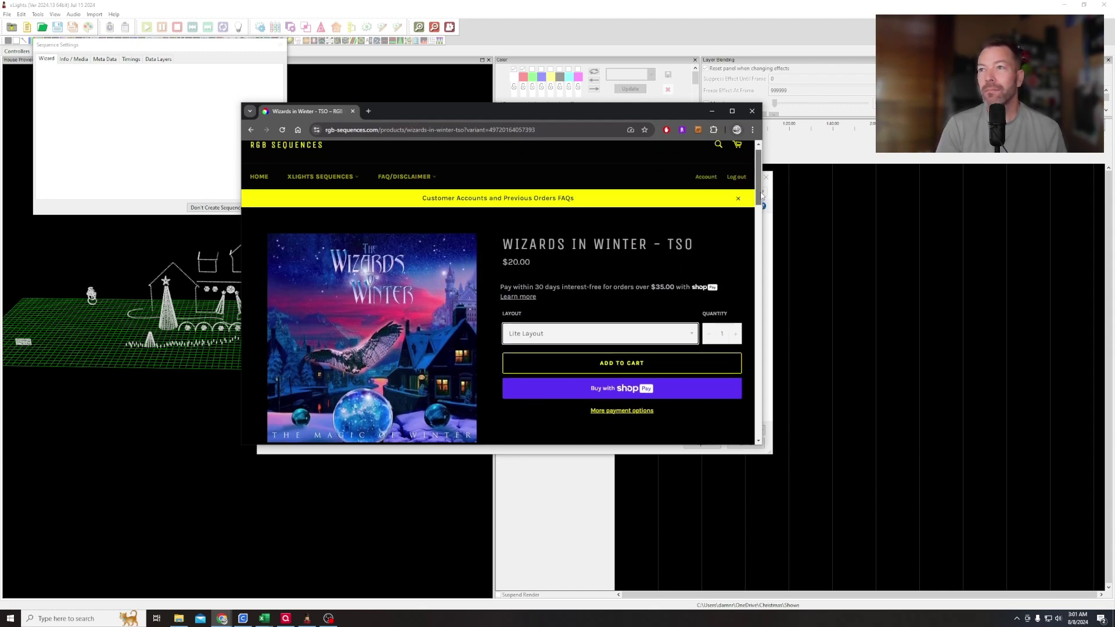
Step: Choose the HD (Standard) Layout Without Moving Heads option for the Wizards in Winter - TSO sequence and check its price
left_click(559, 337)
left_click(544, 357)
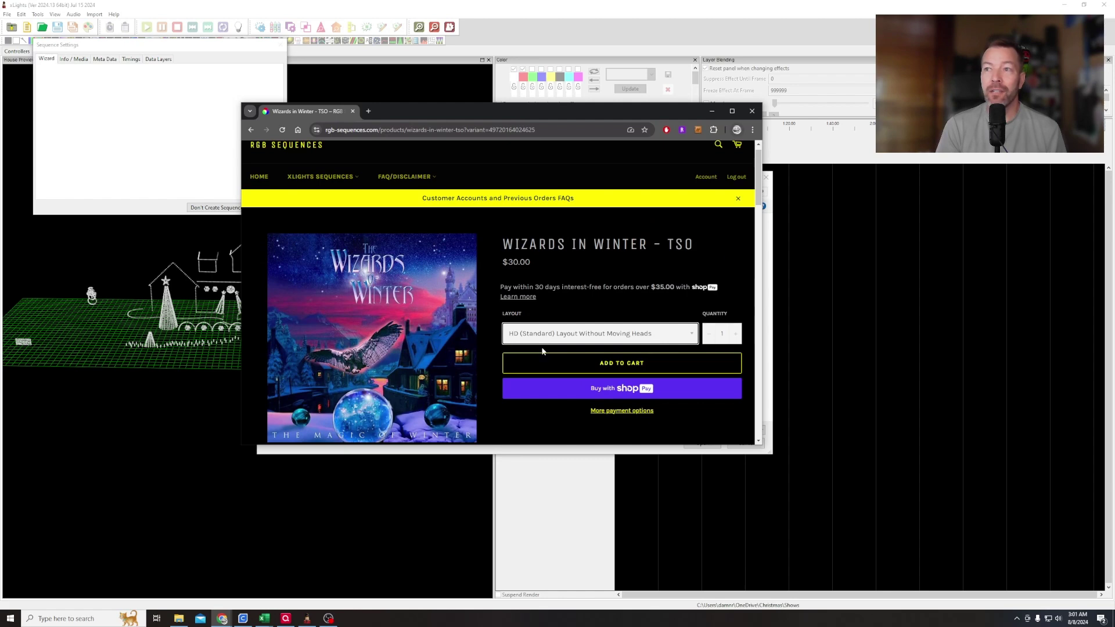
left_click(553, 339)
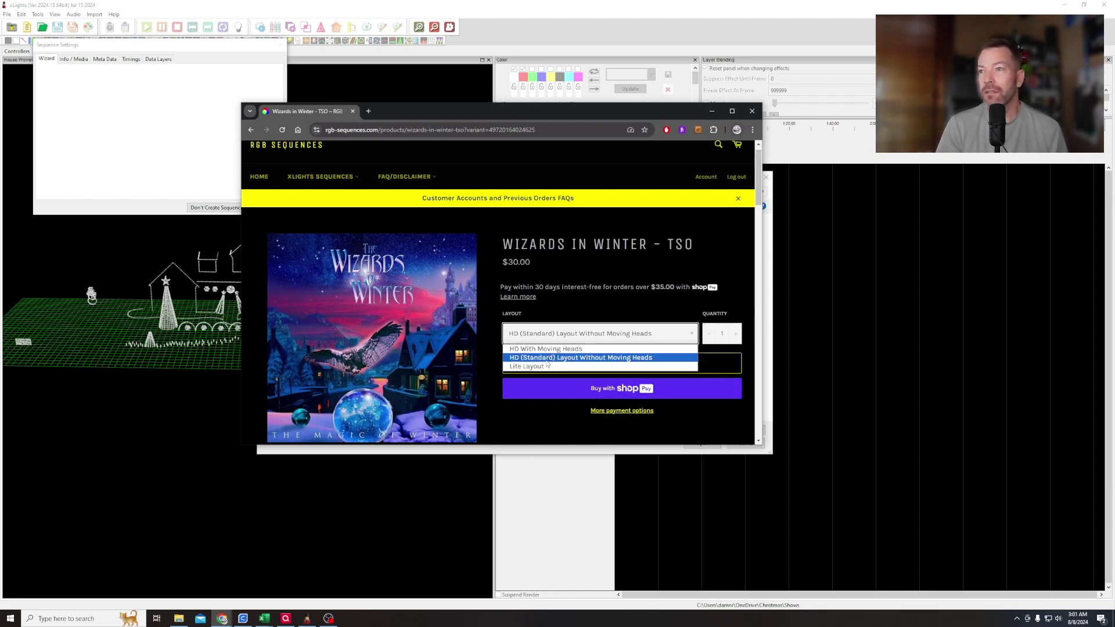
left_click(551, 357)
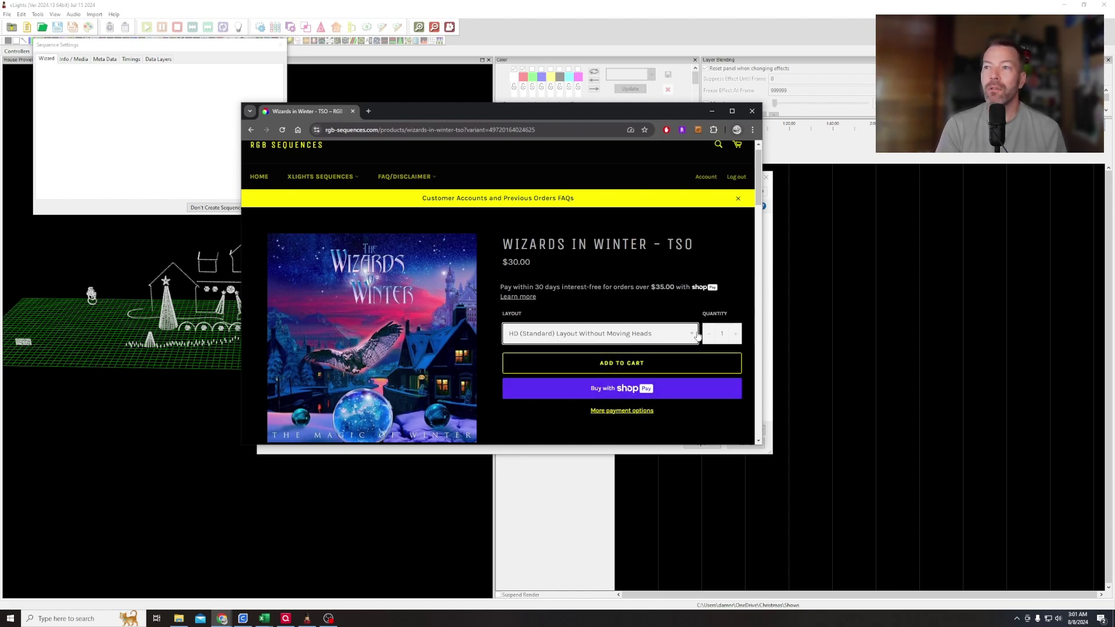
Step: Choose the HD With Moving Heads layout for the sequence, check its price and review the layout options again
left_click(556, 339)
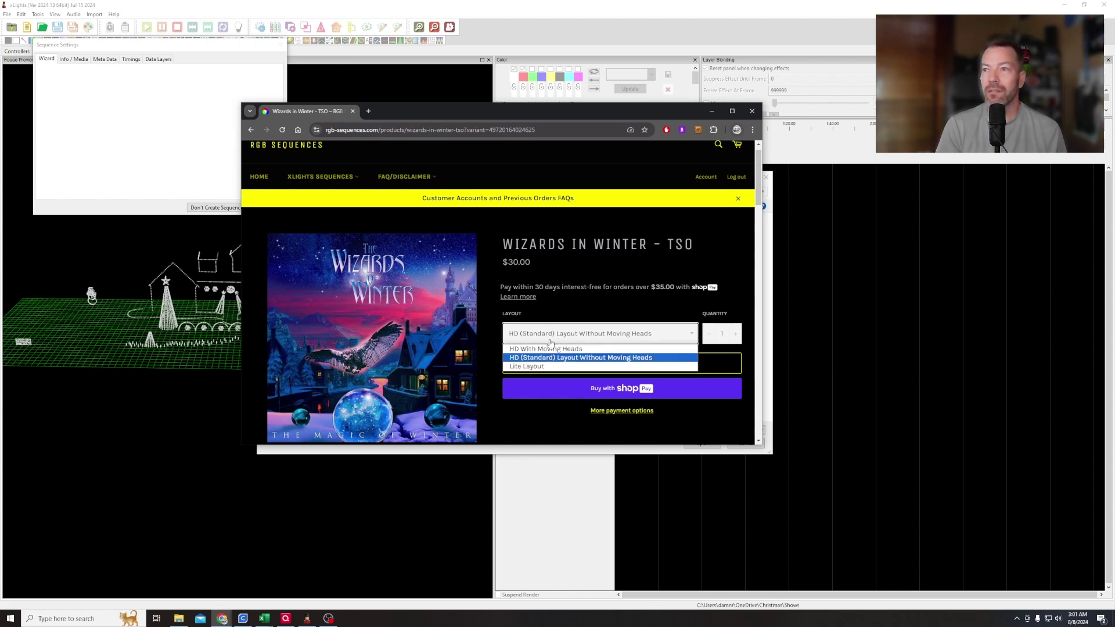
left_click(534, 350)
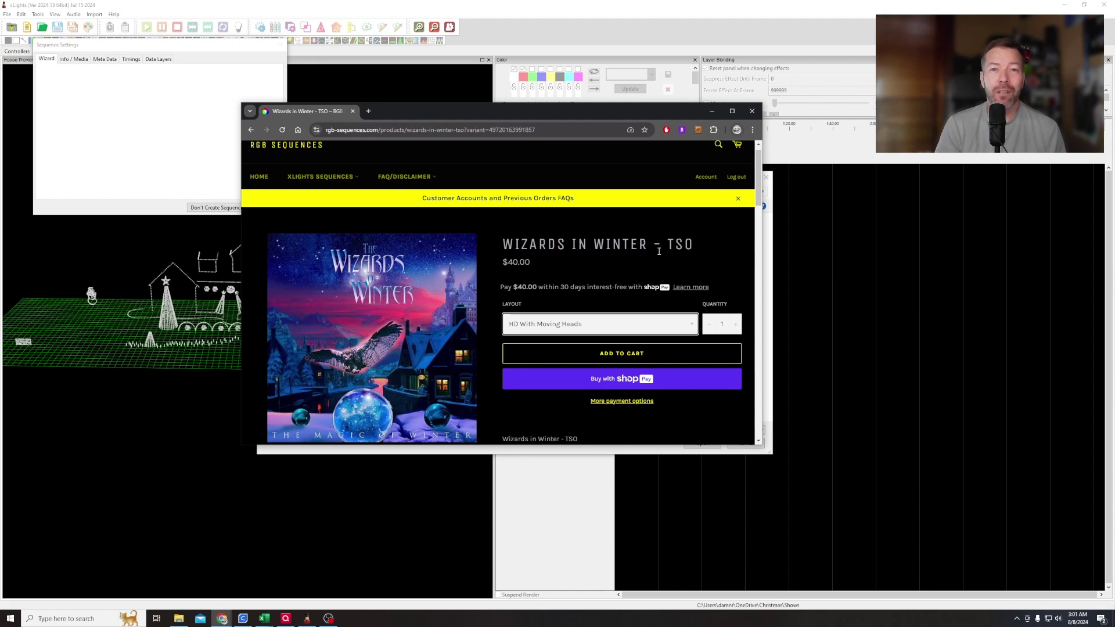
scroll(758, 215, "down", 1)
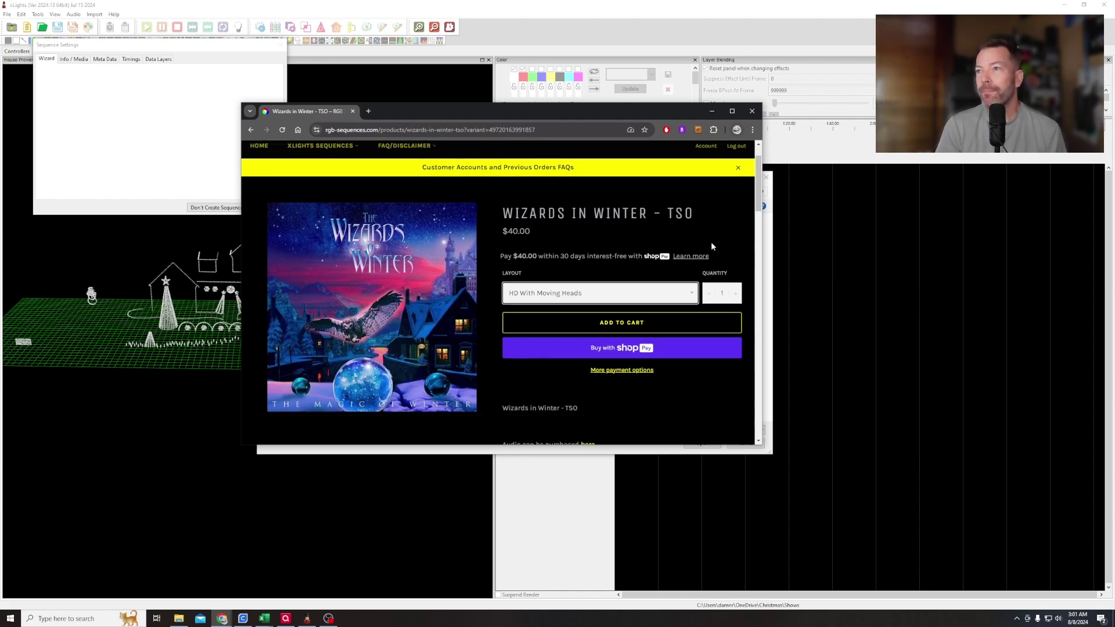
left_click(694, 294)
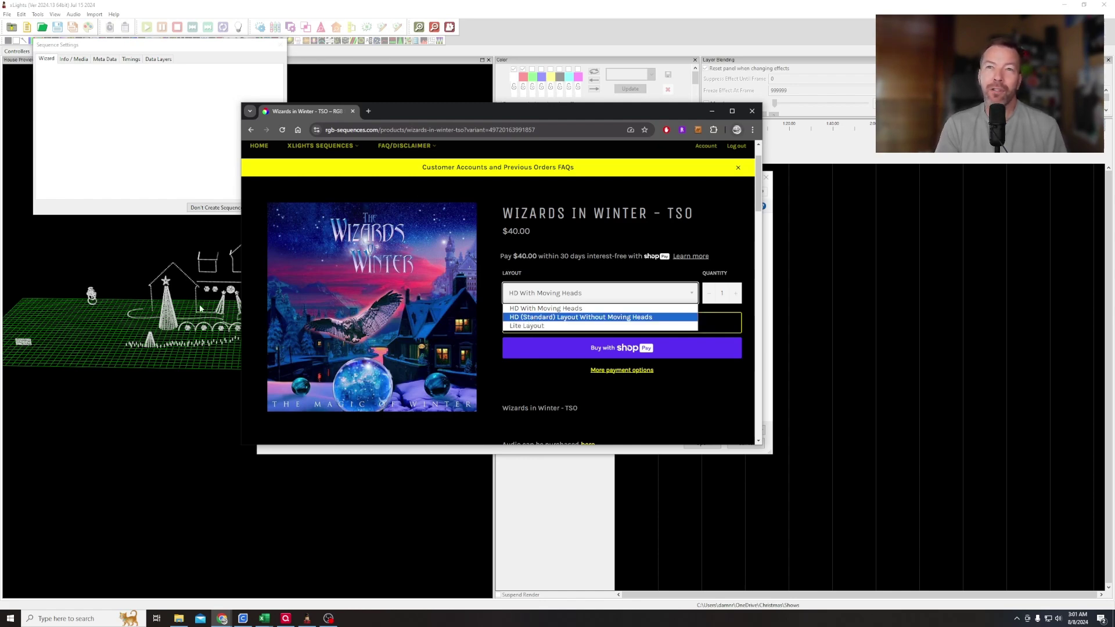
Step: Move the browser window clear of the house preview and choose HD (Standard) Layout Without Moving Heads for the sequence
left_click_drag(459, 117, 536, 201)
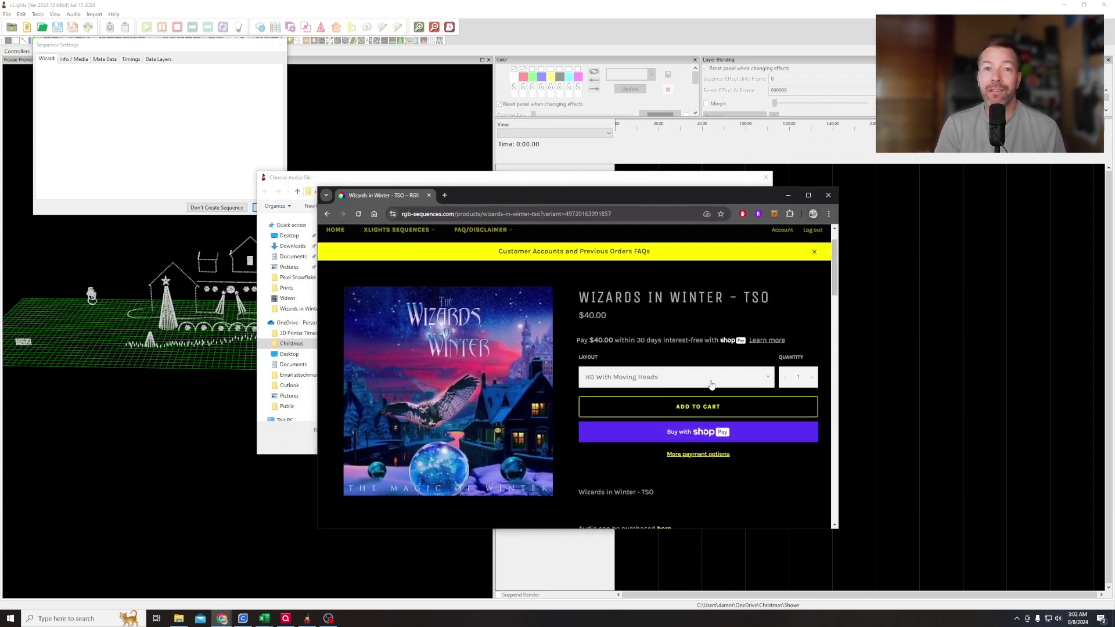
left_click(767, 379)
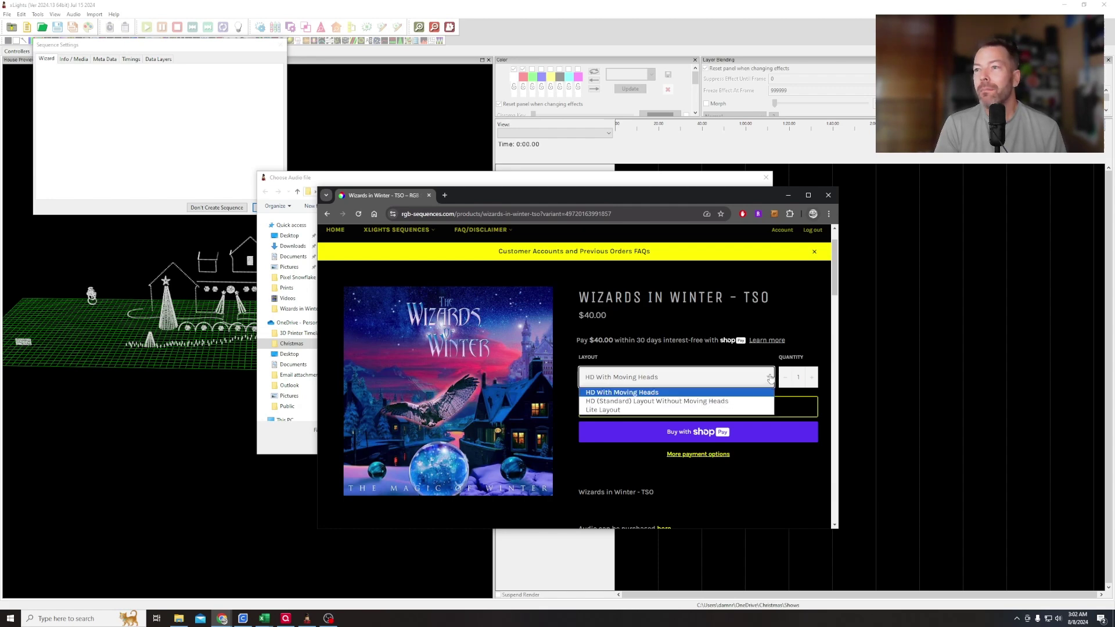
left_click(637, 405)
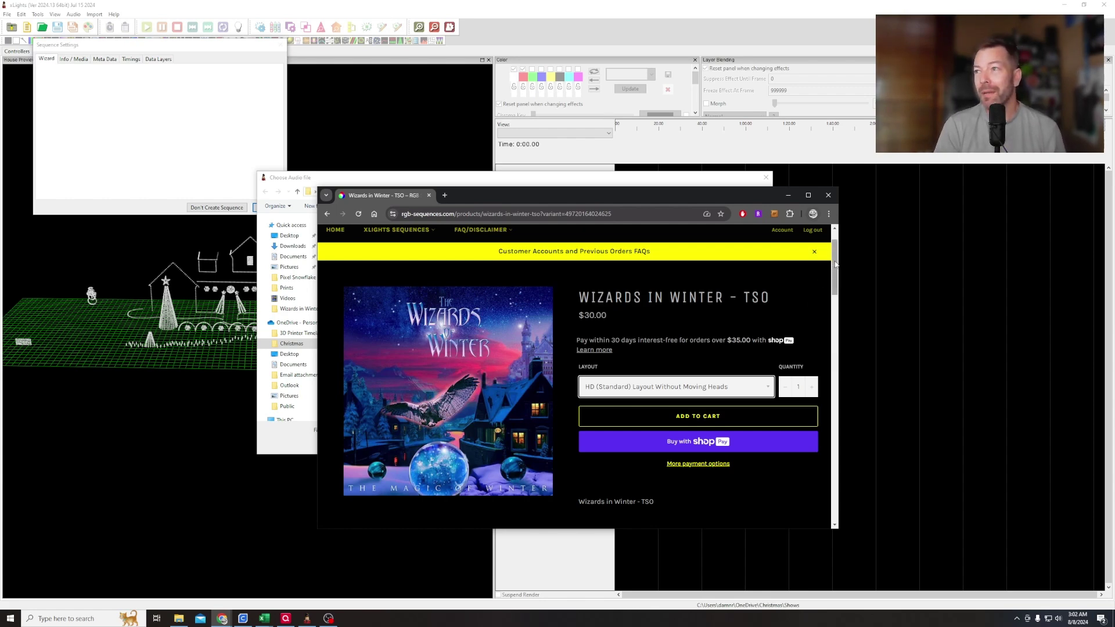
Step: Examine the Standard (HD) Layout prop list in the product description, highlighting its text while reading
scroll(837, 298, "down", 3)
mouse_move(837, 298)
left_mouse_down()
mouse_move(842, 272)
mouse_move(841, 308)
left_mouse_up()
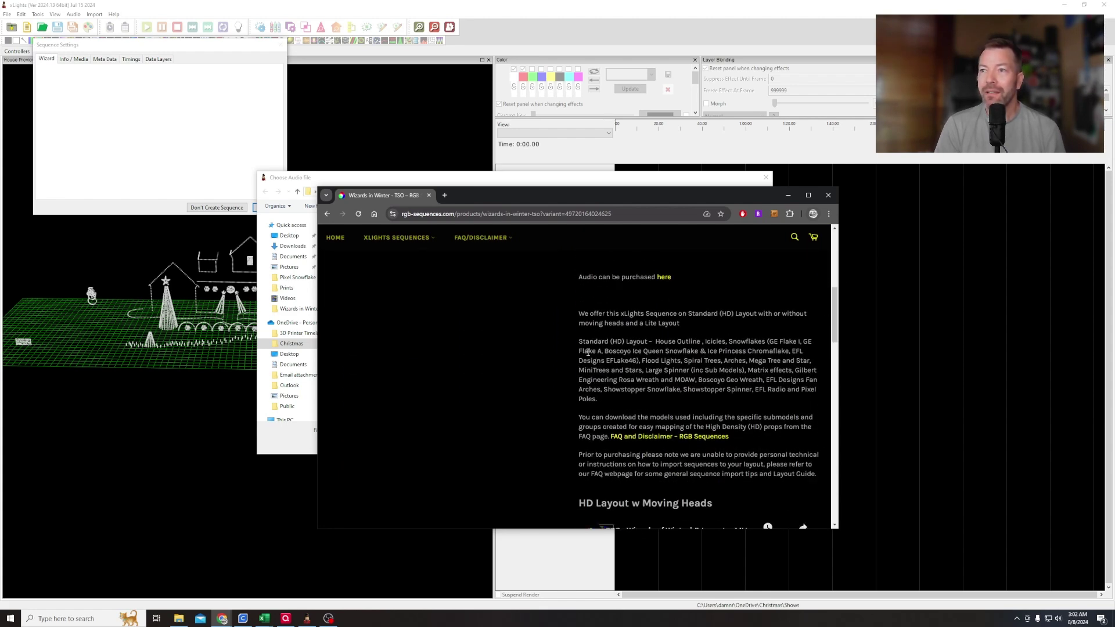
left_click_drag(581, 341, 664, 398)
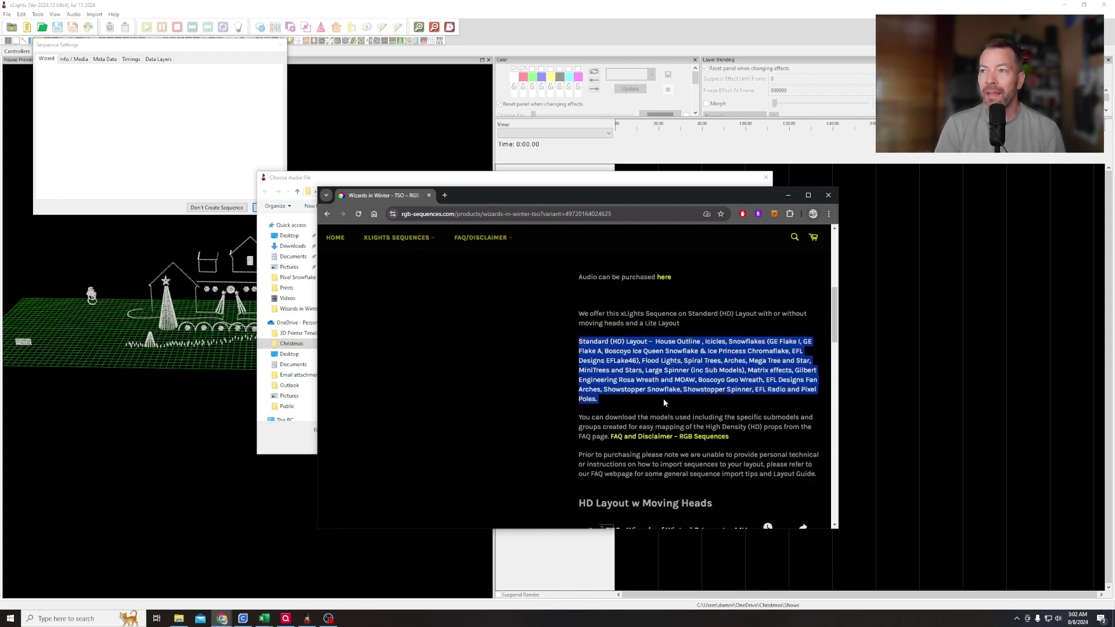
left_click(663, 399)
double_click(686, 342)
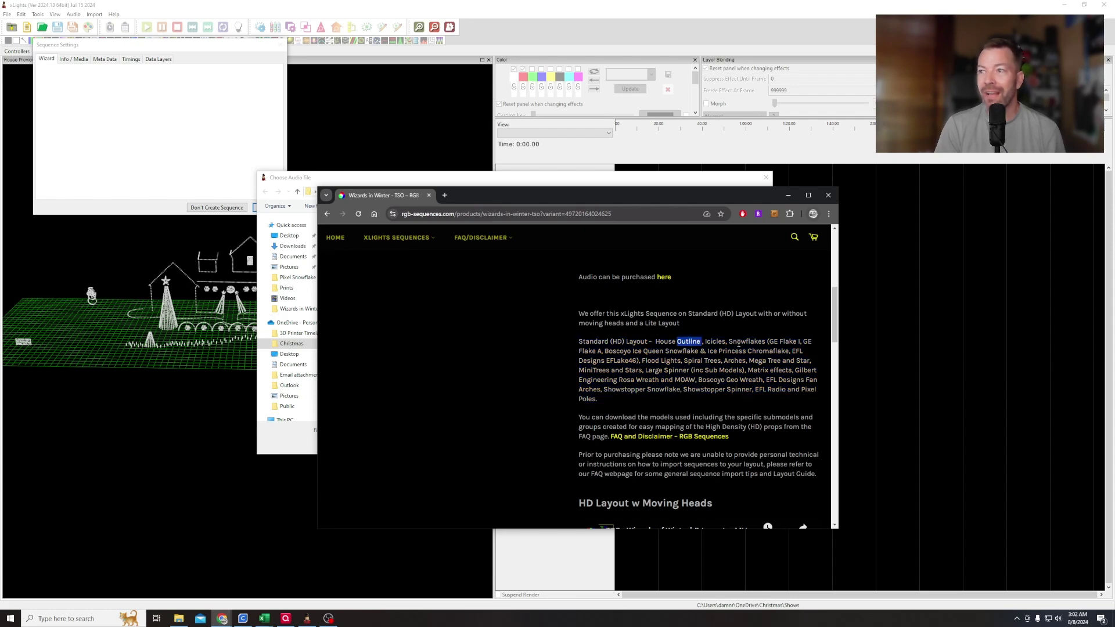
left_click_drag(602, 342, 775, 372)
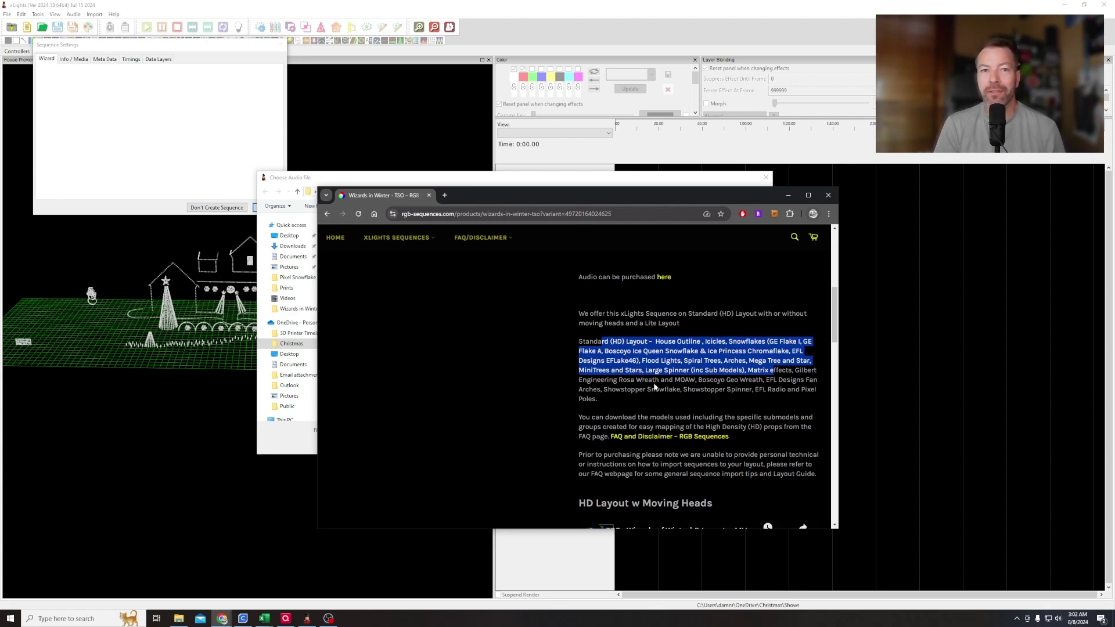
left_click(732, 349)
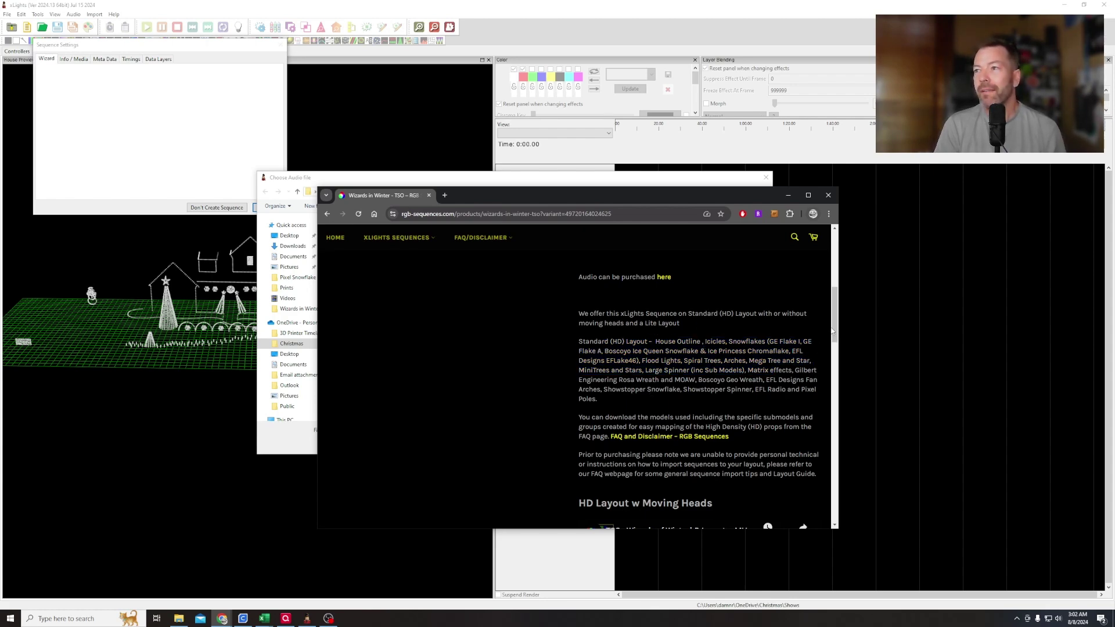
Step: Look over the preview videos of the two HD layouts and the Lite Layout, and return to the layout selection
scroll(697, 371, "down", 3)
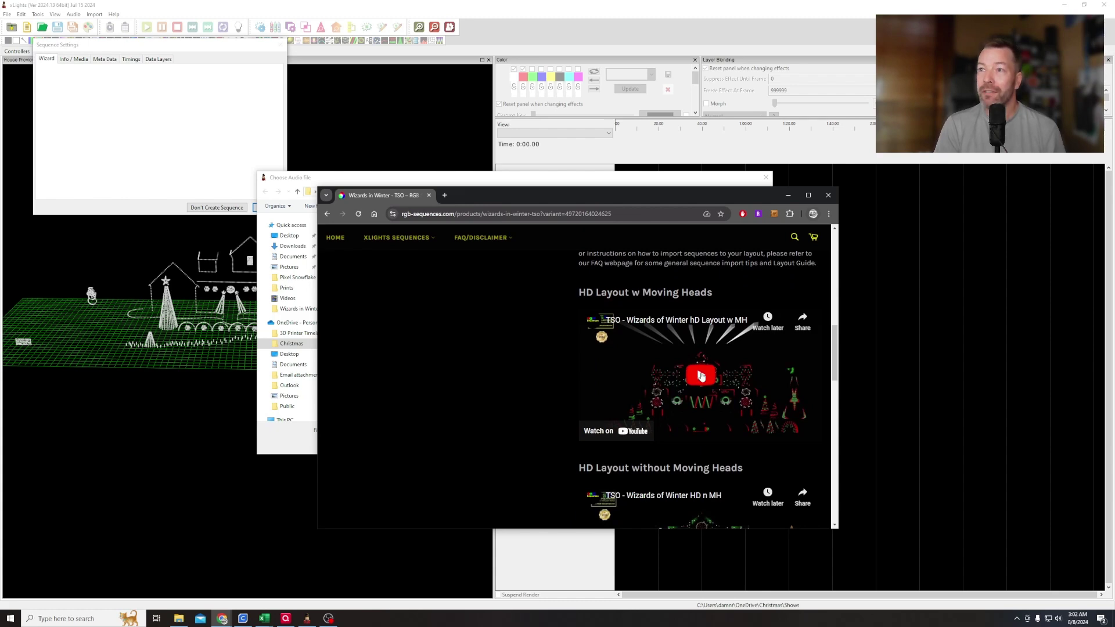
scroll(694, 407, "down", 2)
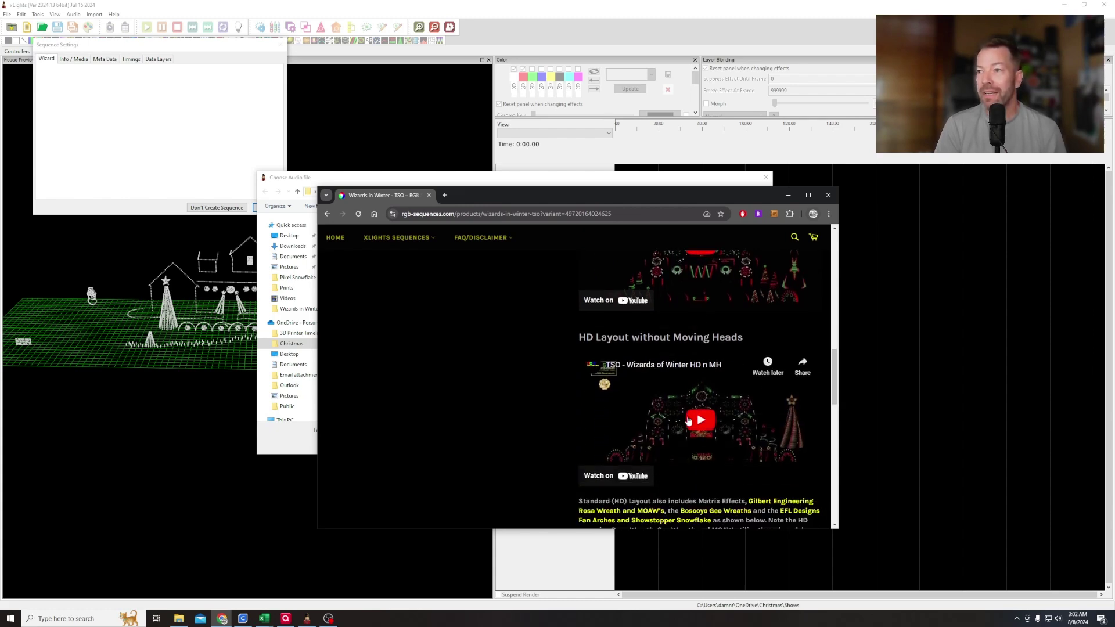
scroll(694, 418, "down", 4)
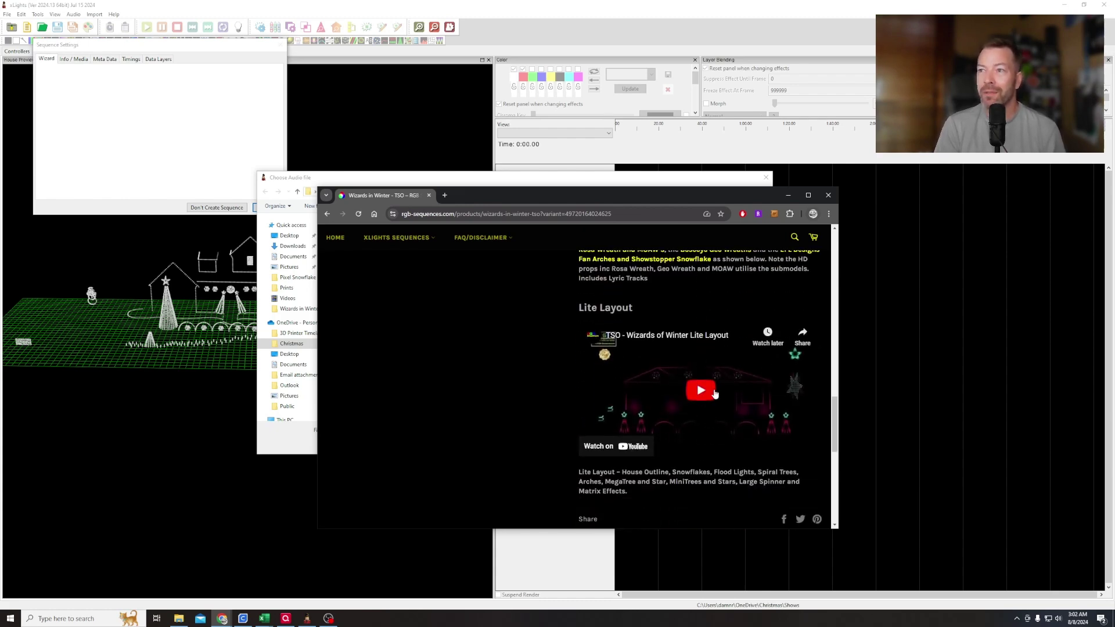
left_click_drag(836, 429, 845, 277)
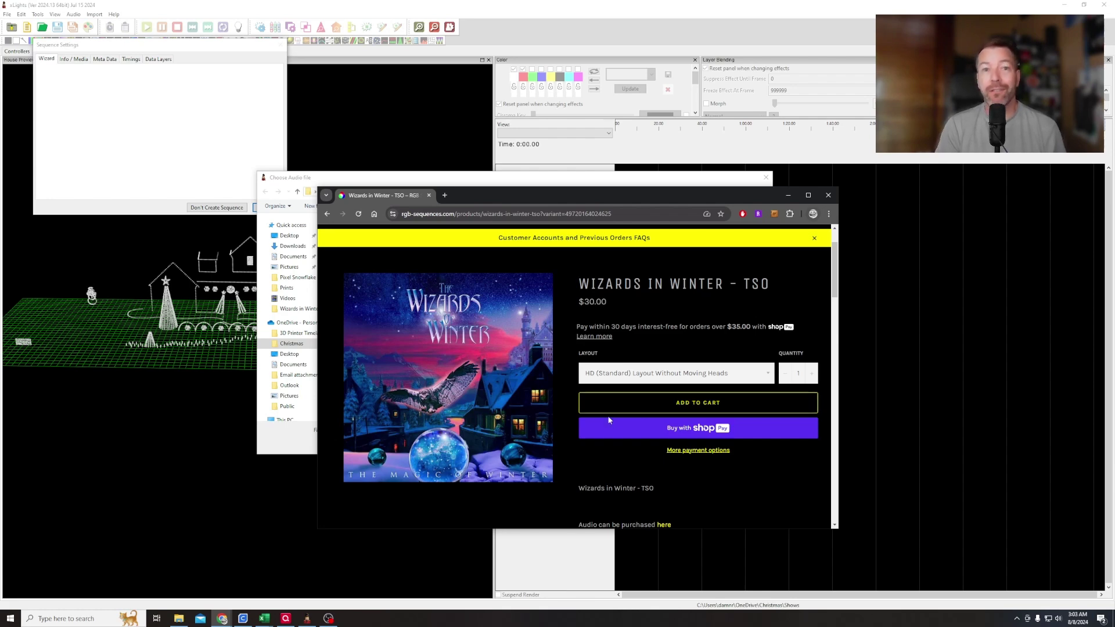
Step: Switch to File Explorer, reopen the Wizards in Winter (HD) - TSO - RGB Sequences folder from Sequences, and widen its file name column
left_click(343, 178)
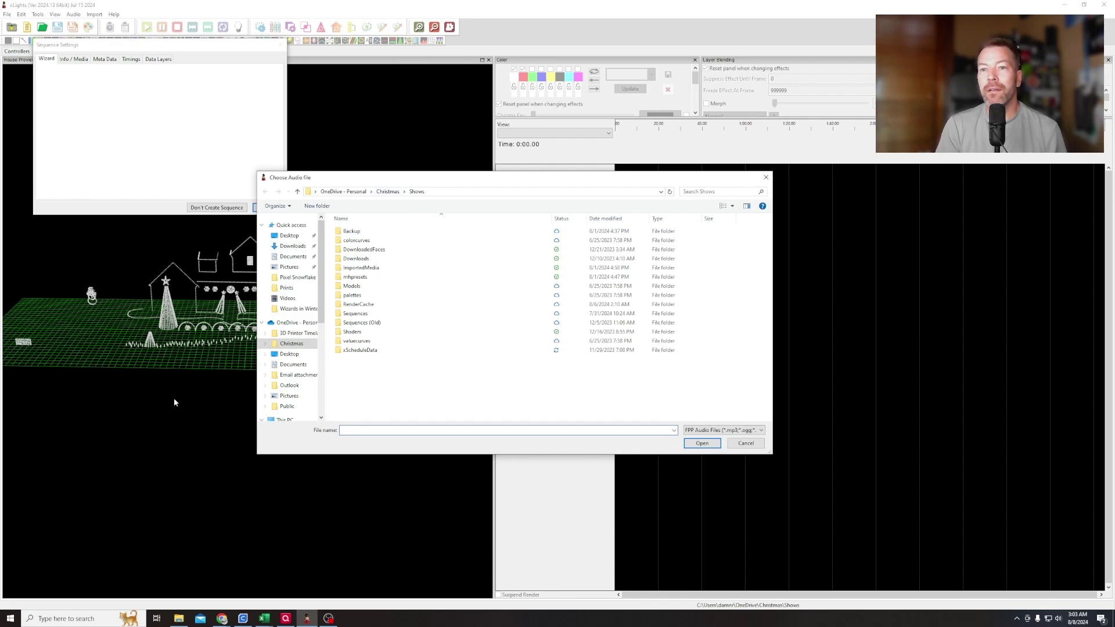
left_click(179, 618)
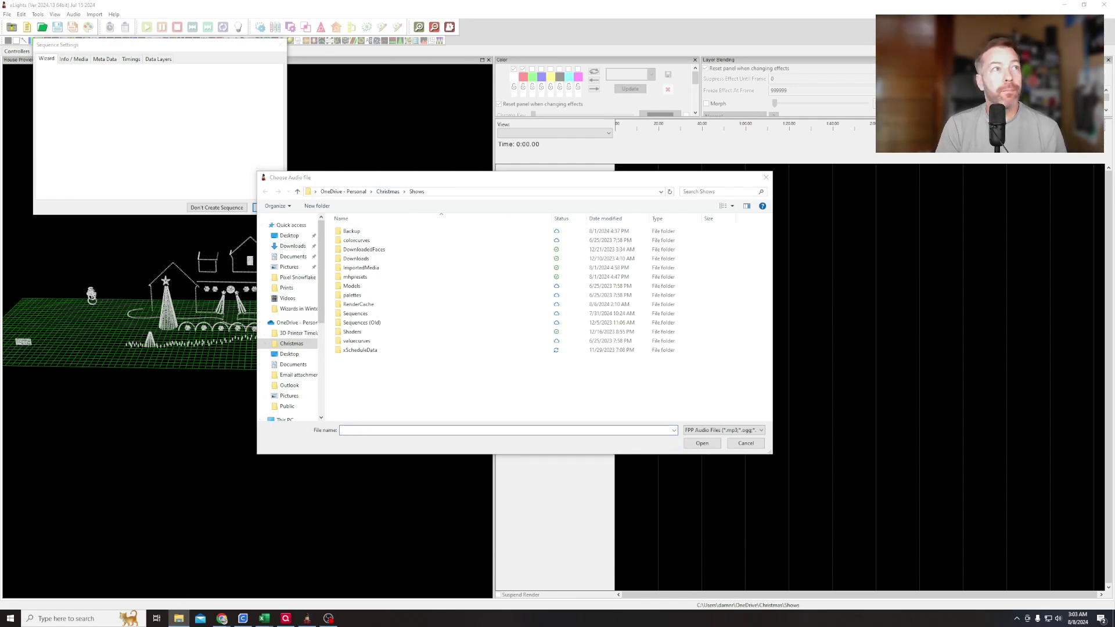
left_click_drag(309, 229, 335, 296)
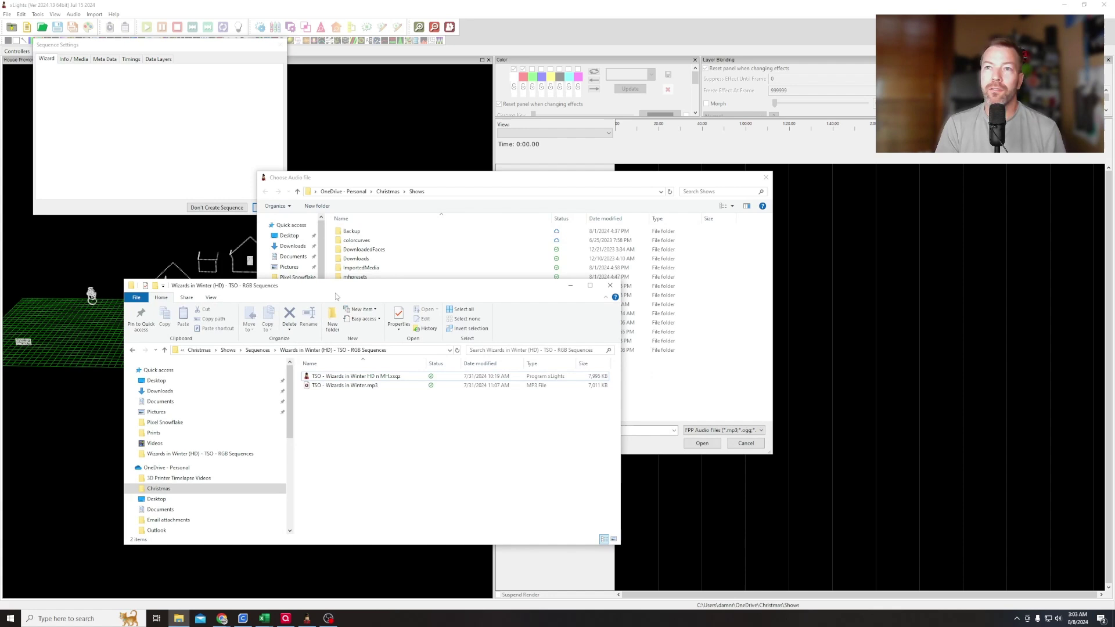
left_click(257, 350)
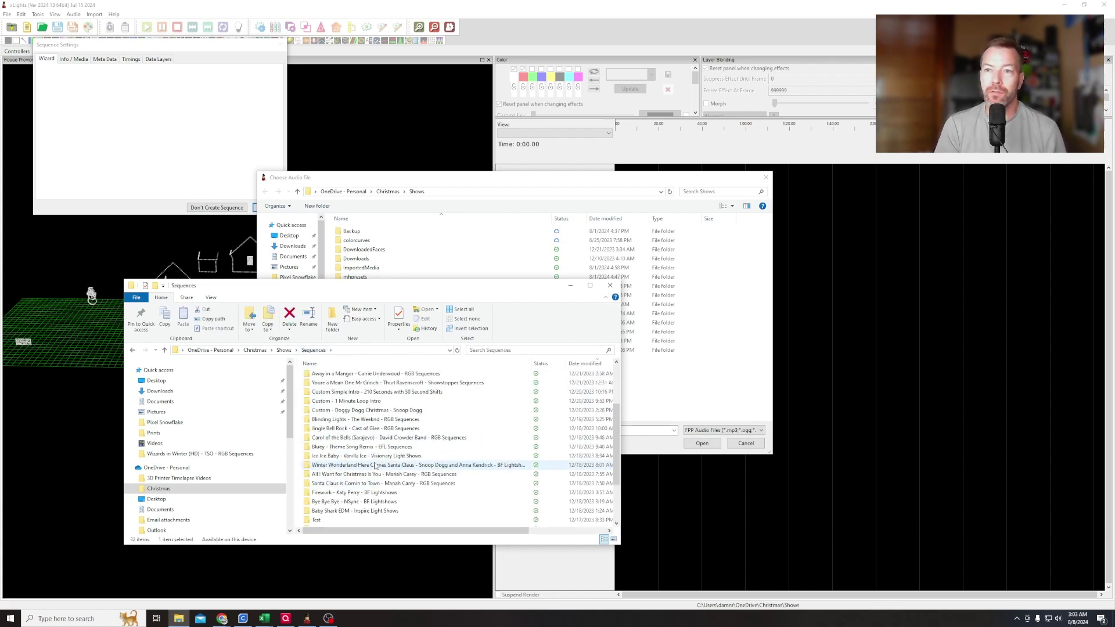
double_click(330, 377)
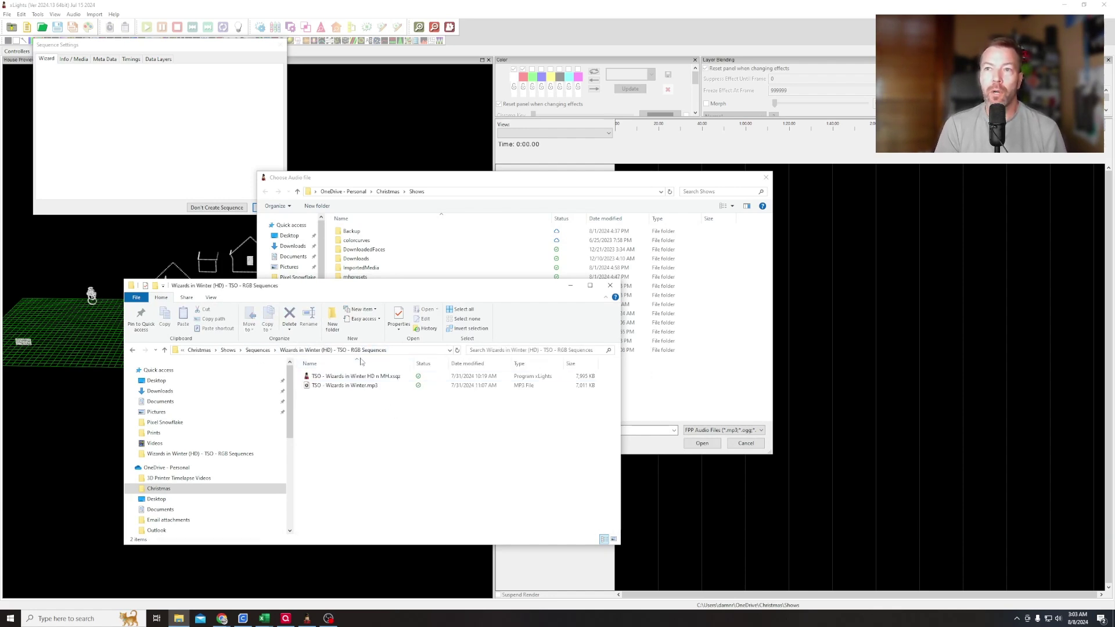
left_click_drag(416, 364, 436, 364)
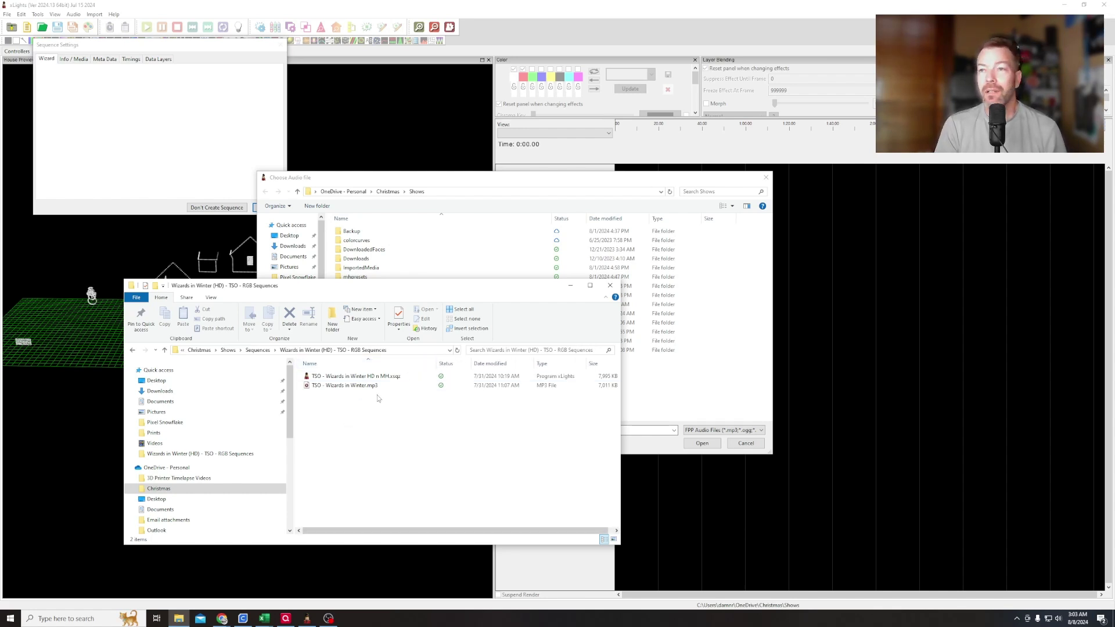
Step: Identify the purchased .xsq sequence file and select TSO - Wizards in Winter.mp3, moving the folder window aside
left_click(357, 377)
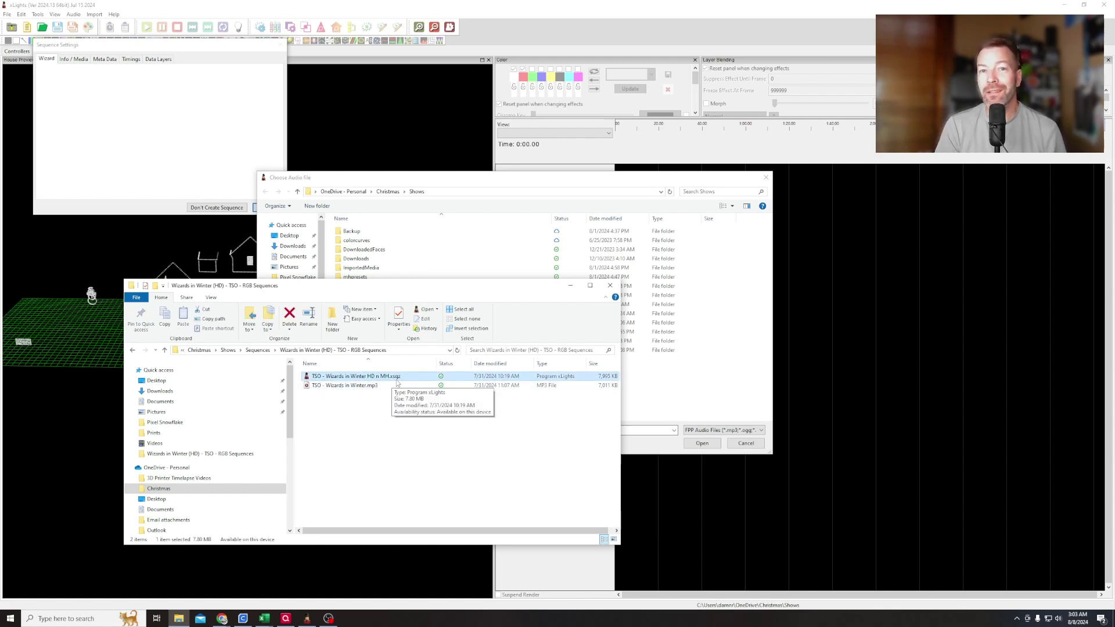
left_click(352, 387)
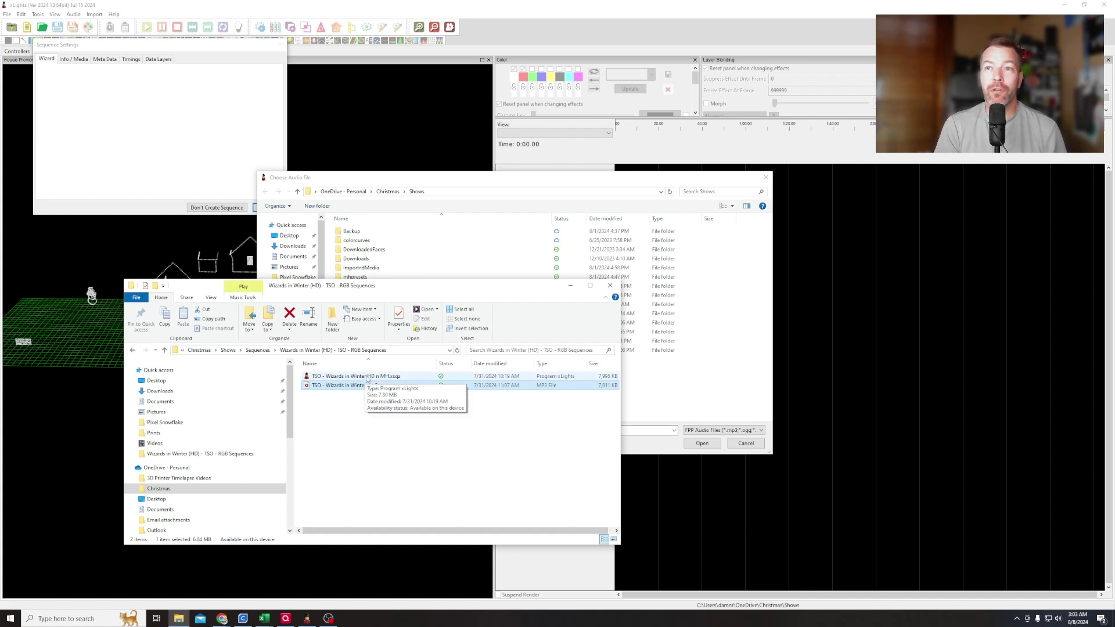
left_click_drag(409, 299, 345, 327)
Step: Switch to the Wizards in Winter - TSO product page in Chrome and open its audio purchase link
mouse_move(222, 618)
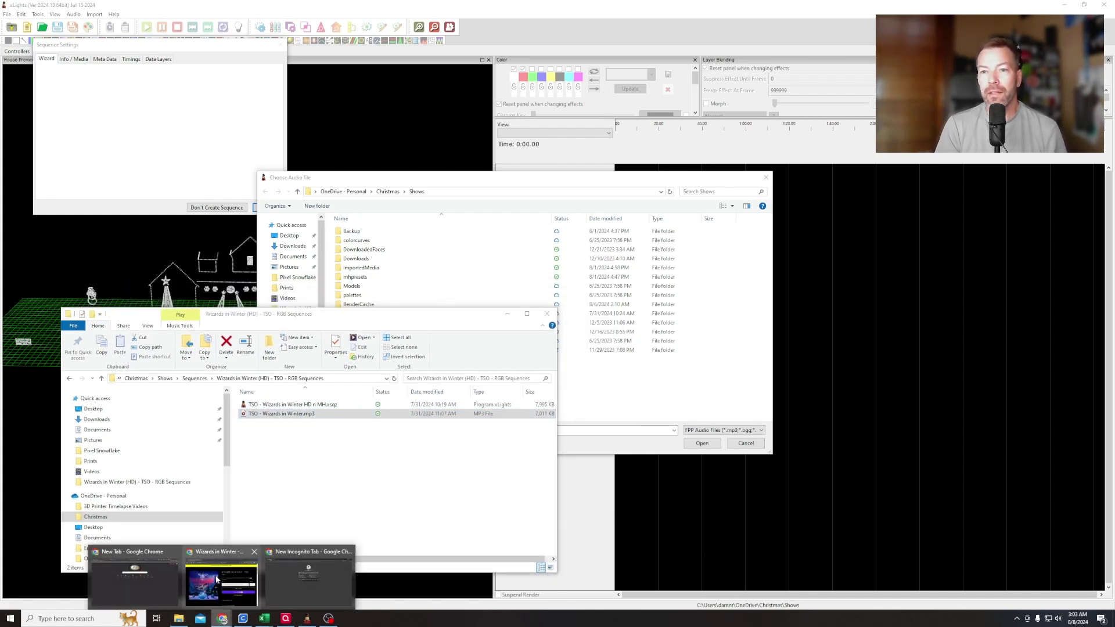
left_click(220, 578)
scroll(607, 439, "down", 2)
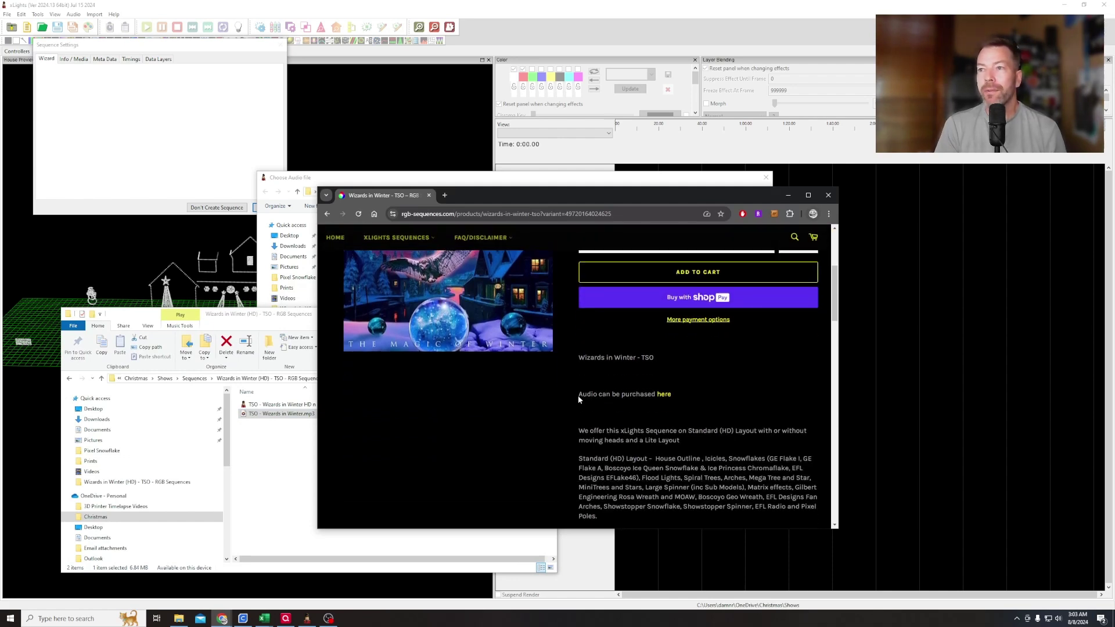
left_click_drag(584, 395, 671, 395)
left_click(649, 395)
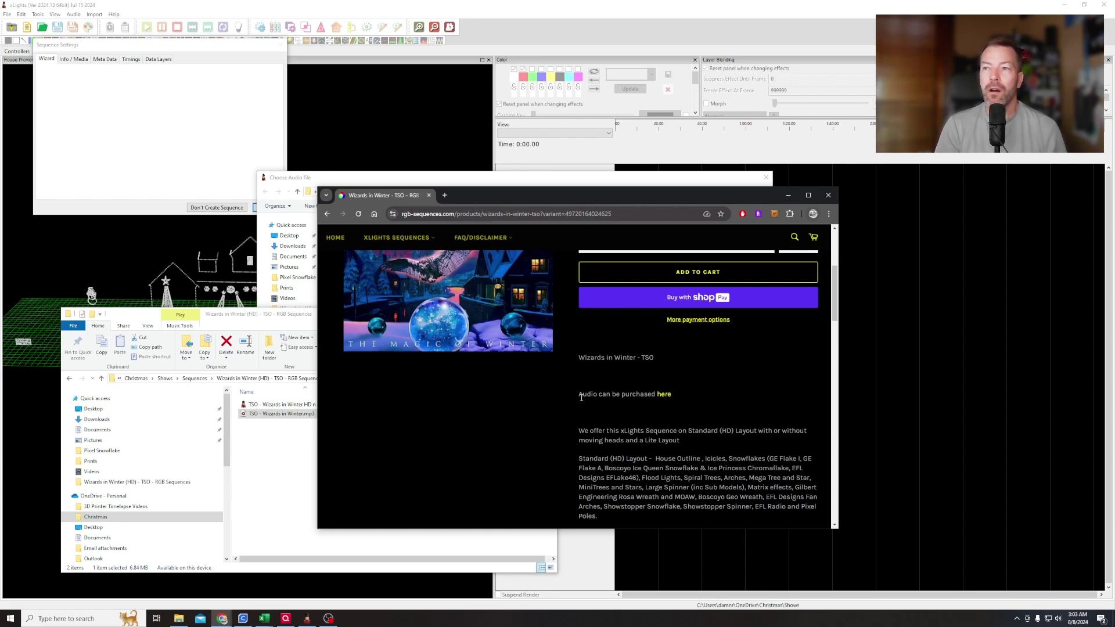
left_click_drag(583, 395, 599, 396)
left_click(667, 397)
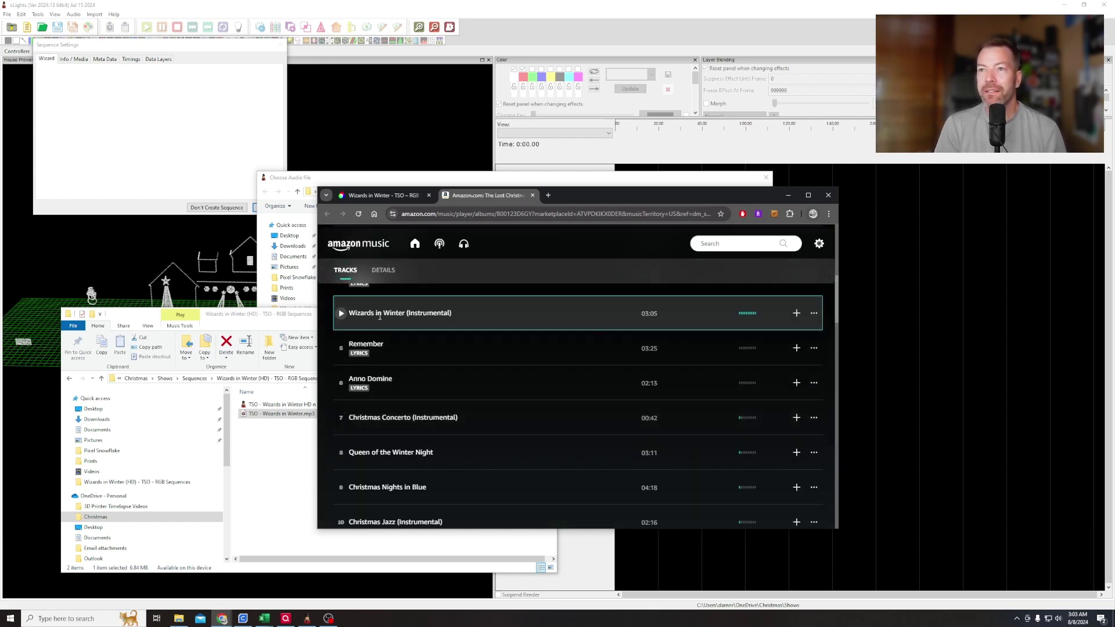
Step: Check the MP3 purchase option for Wizards in Winter (Instrumental), close the Amazon Music page and move Chrome off the workspace
scroll(523, 337, "up", 1)
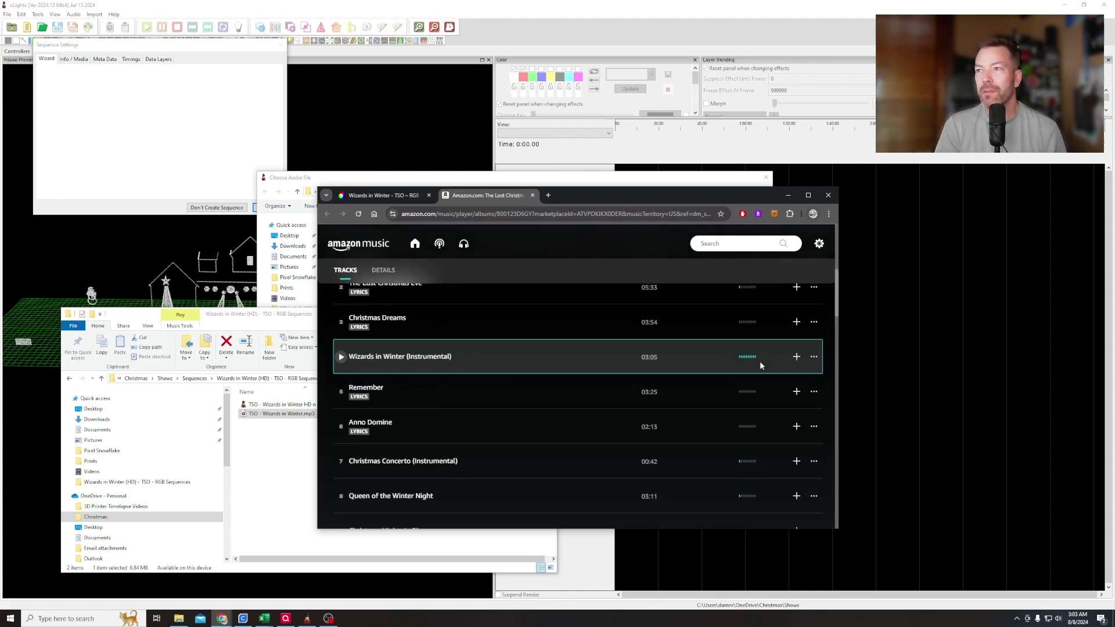
left_click(813, 357)
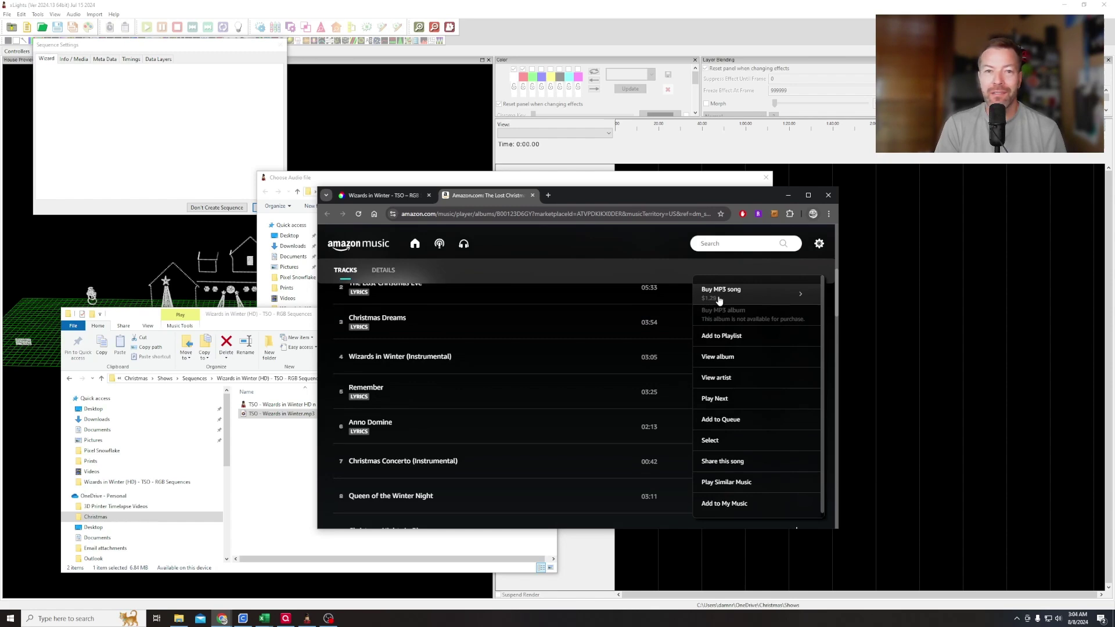
left_click(533, 195)
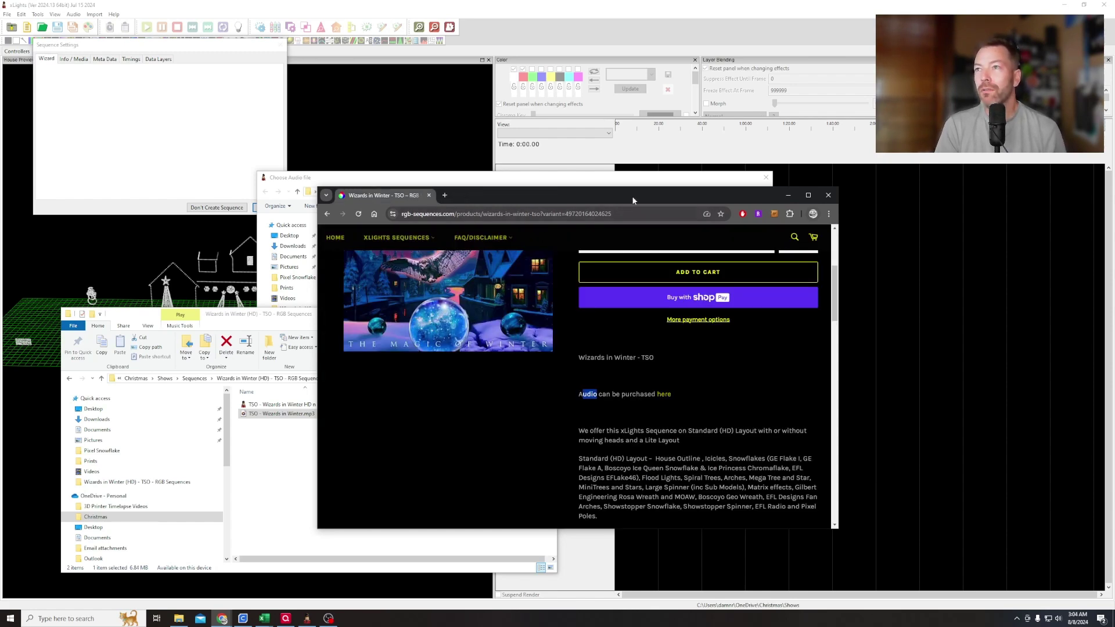
left_click_drag(632, 197, 0, 205)
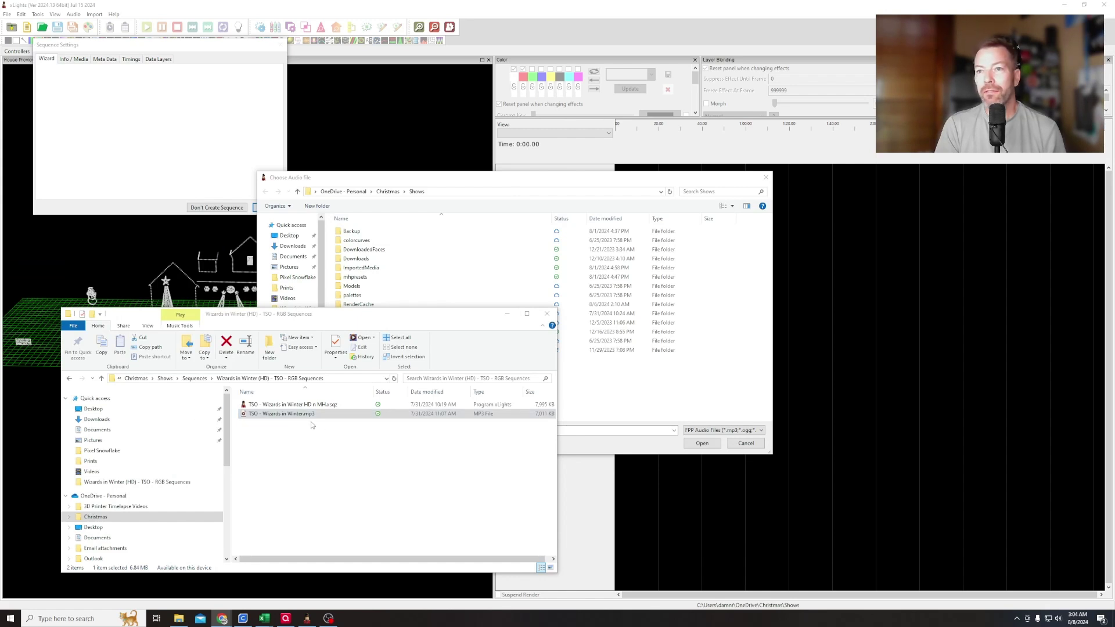
Step: Identify the purchased sequence package TSO - Wizards in Winter HD n MH.xsqz and move the folder window off the workspace
left_click(277, 405)
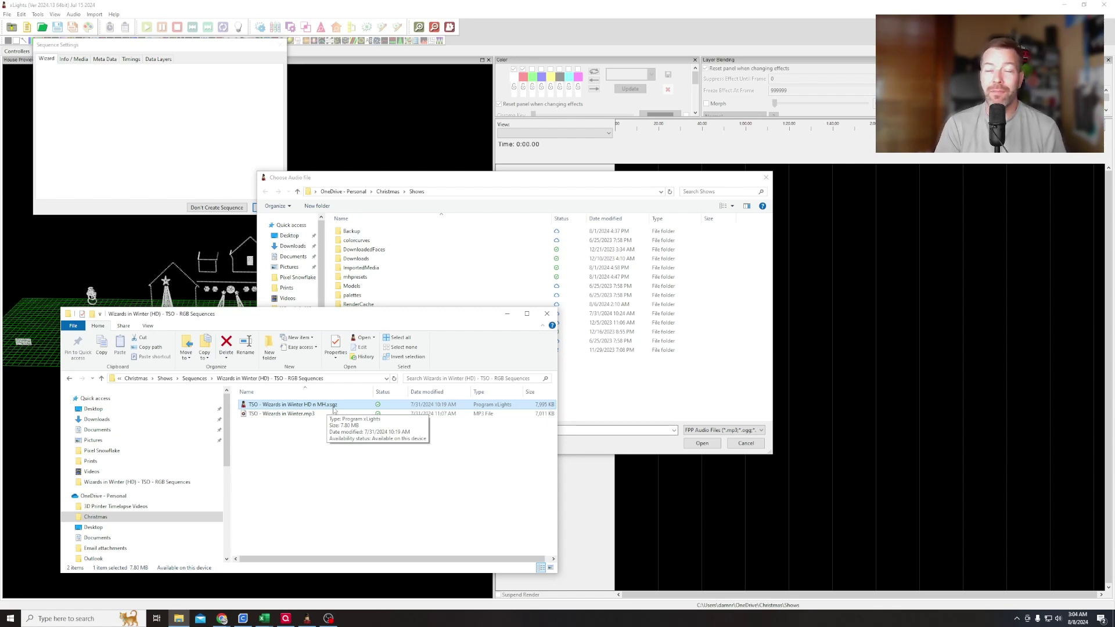
left_click(291, 455)
left_click_drag(336, 317, 0, 284)
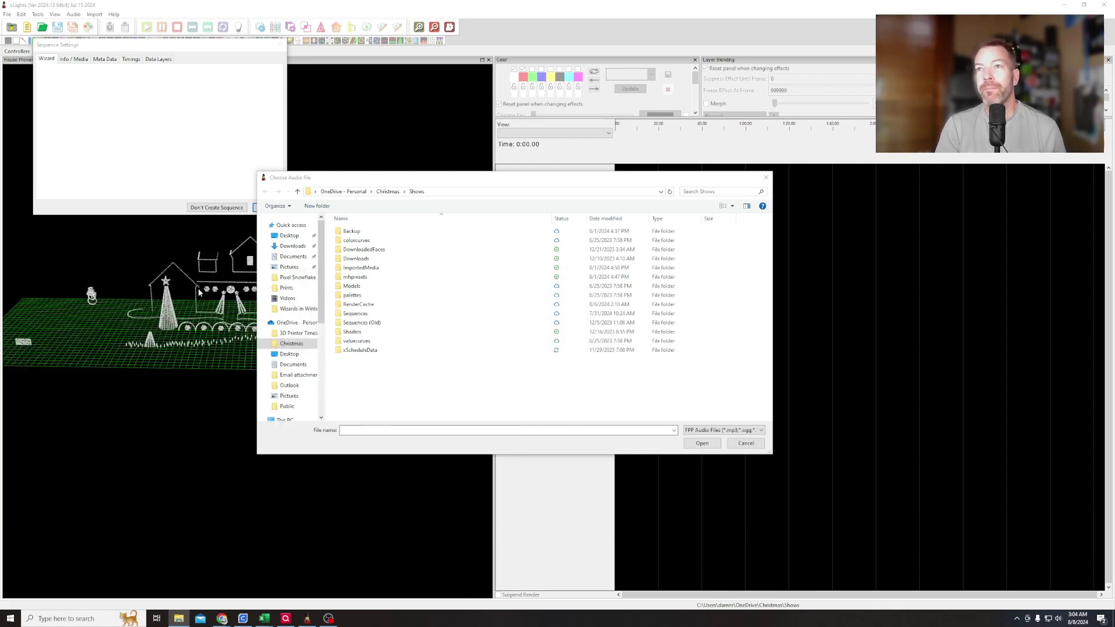
Step: Load TSO - Wizards in Winter.mp3 from the Wizards in Winter (HD) - TSO - RGB Sequences folder as the new sequence's audio
left_click(437, 181)
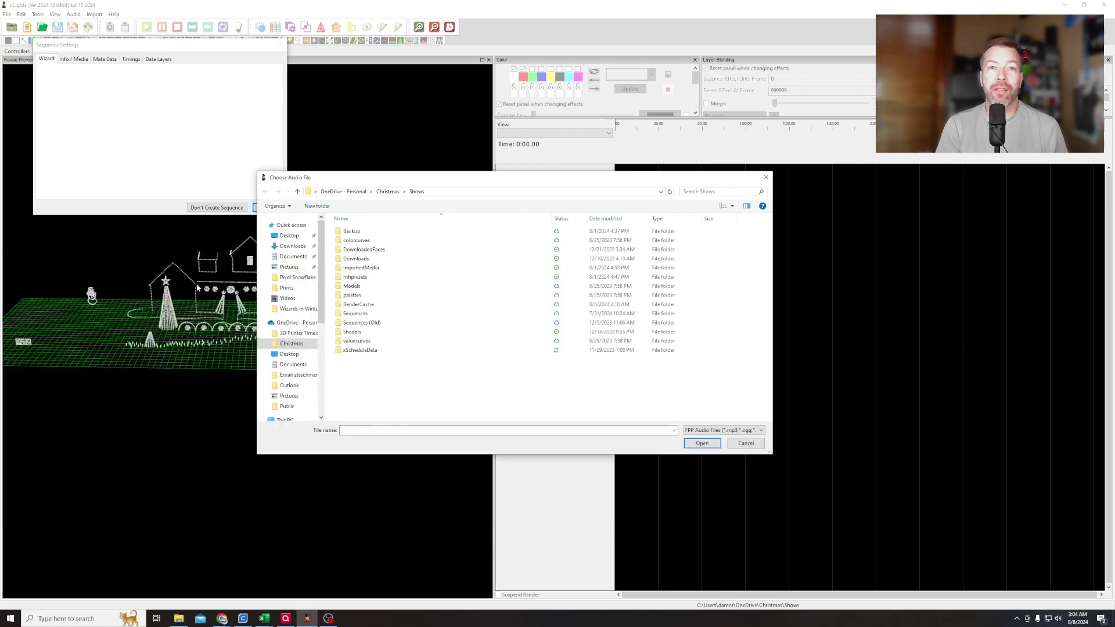
double_click(354, 314)
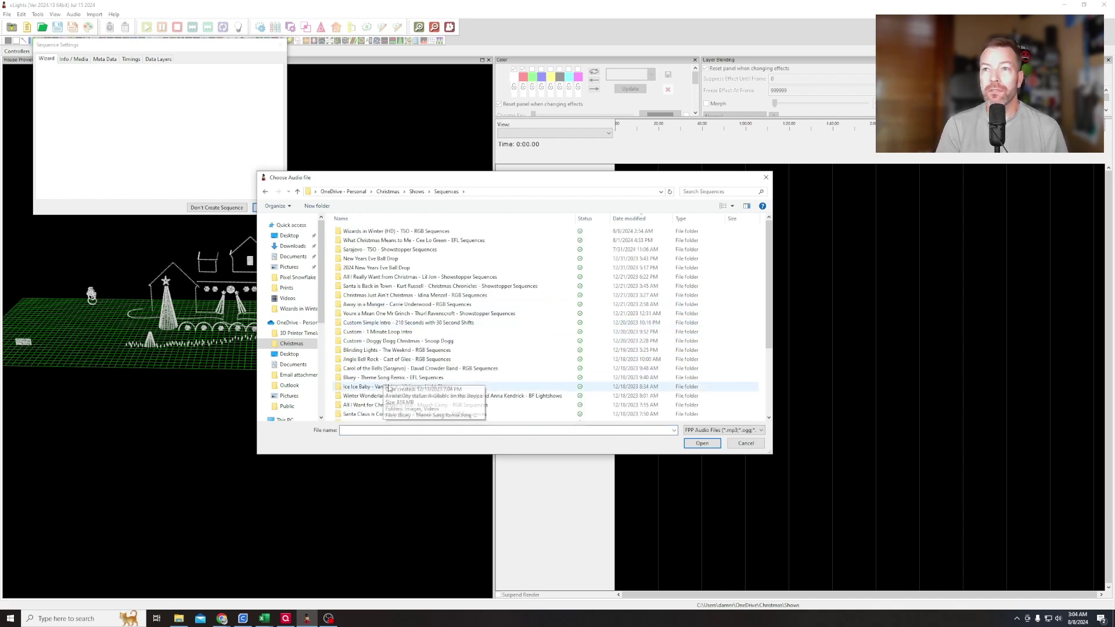
double_click(378, 231)
left_click(378, 231)
left_click(702, 443)
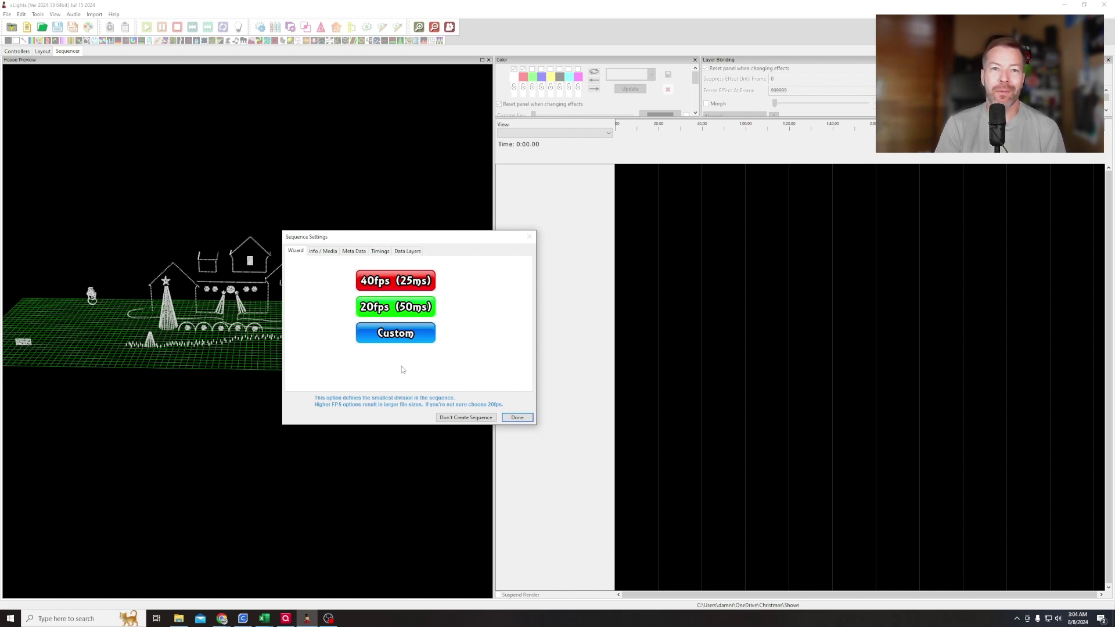
Step: Create the sequence at 20fps (50ms) with the All Models view, and narrow the house preview to enlarge the timeline
left_click(381, 308)
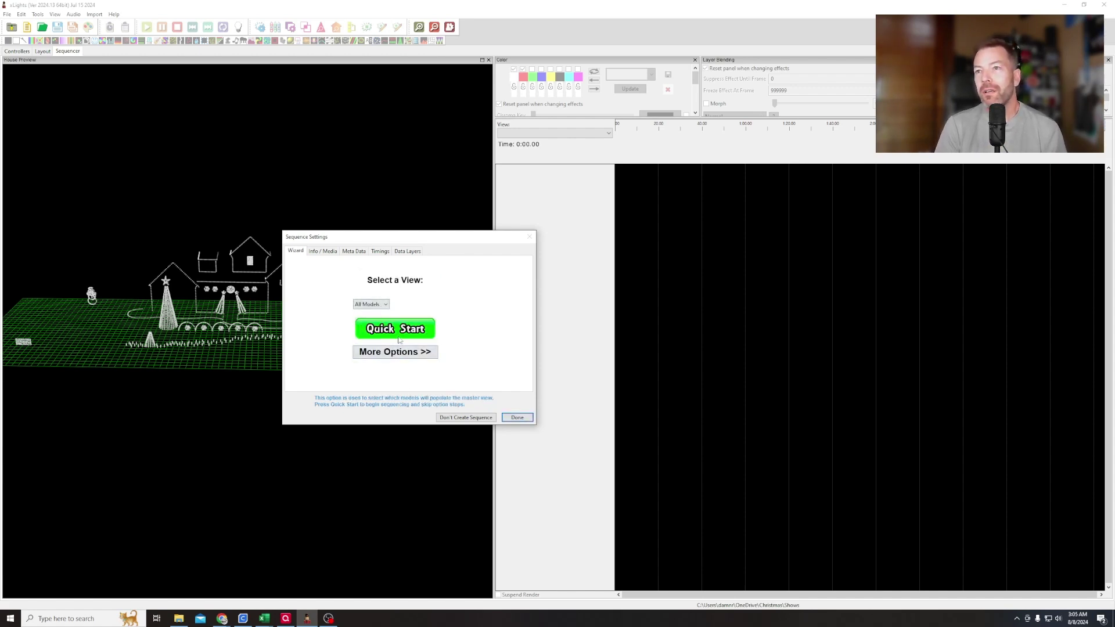
left_click(517, 417)
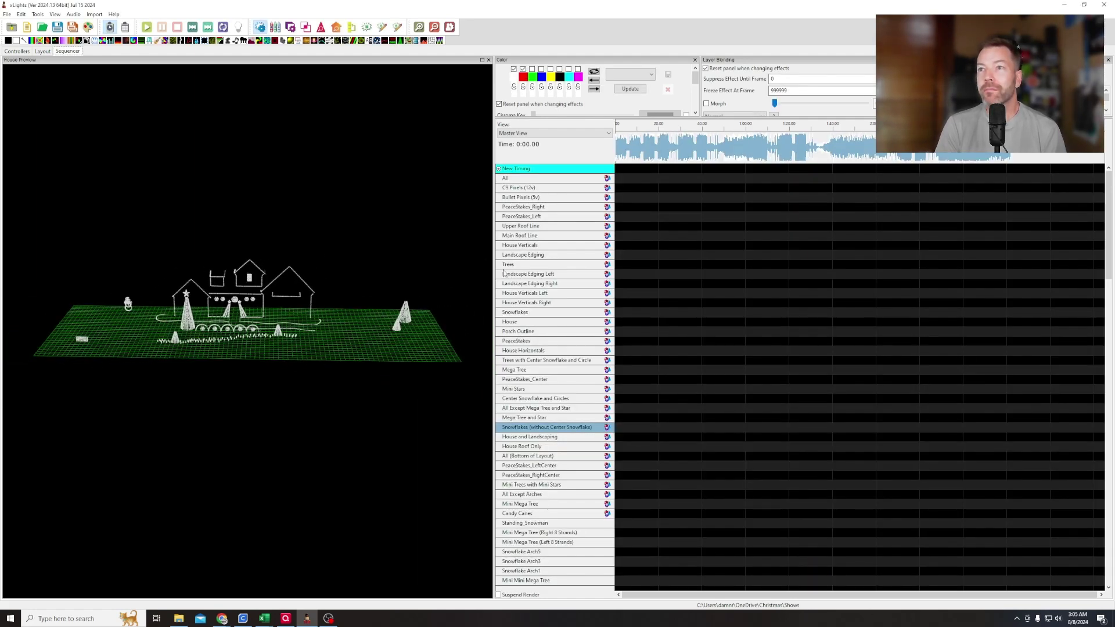
left_click_drag(490, 269, 423, 261)
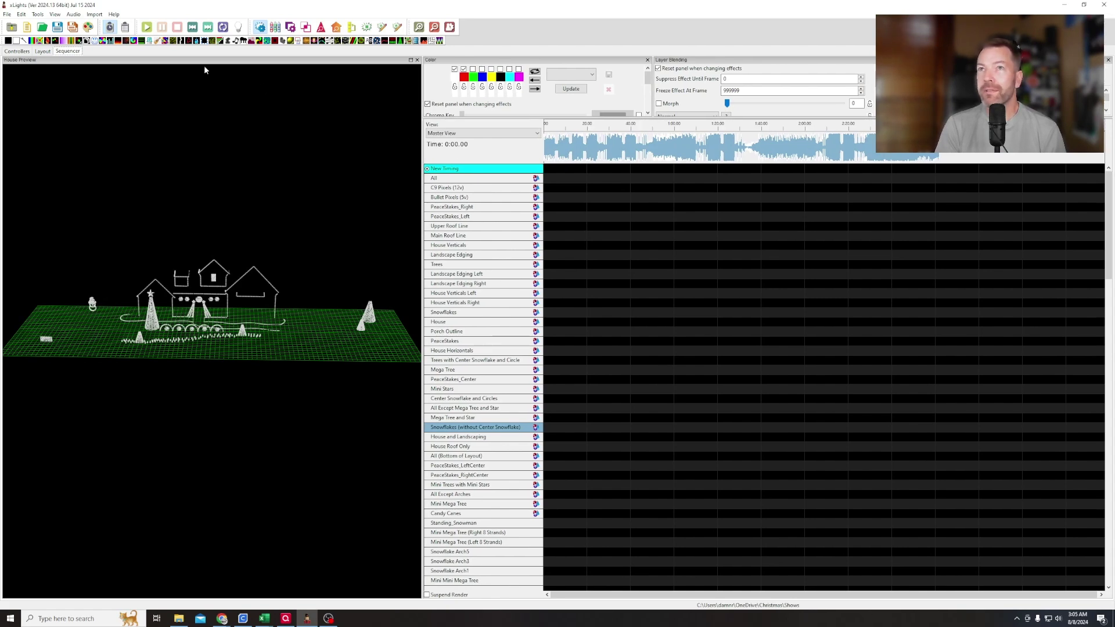
Step: Play the start of the sequence to check its audio, stop playback, and widen the house preview slightly
left_click(147, 28)
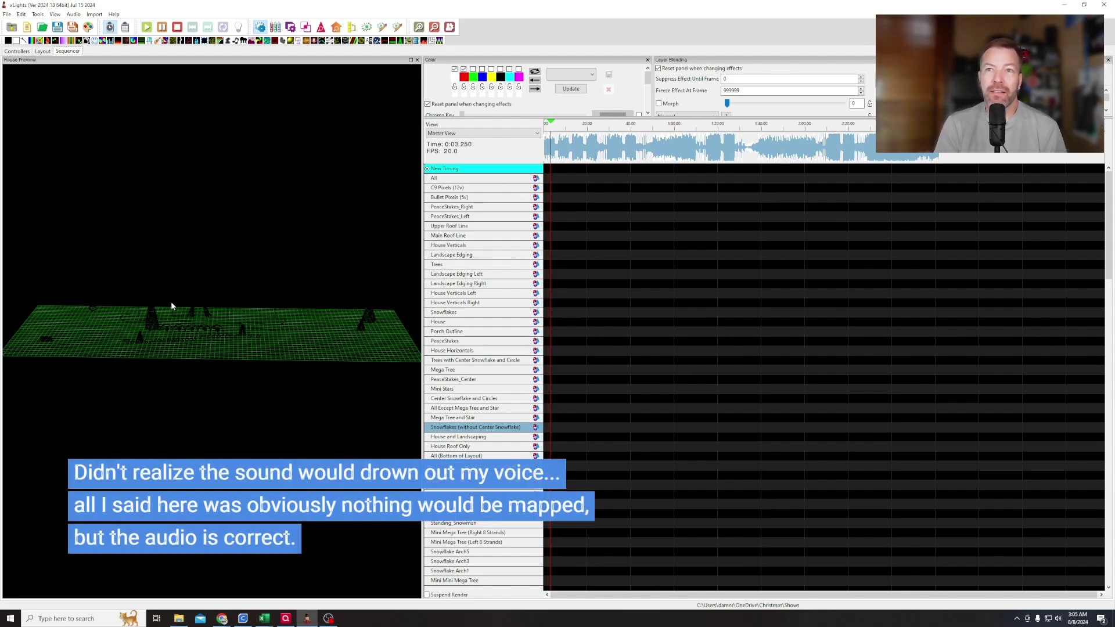
left_click(177, 27)
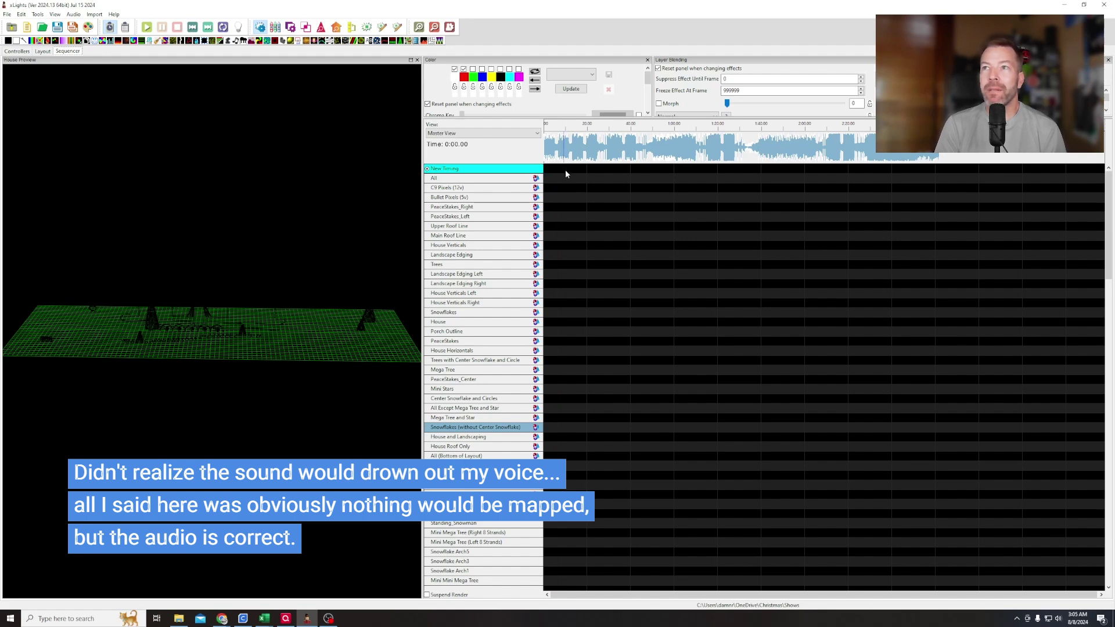
mouse_move(423, 315)
left_mouse_down()
mouse_move(478, 311)
mouse_move(443, 318)
left_mouse_up()
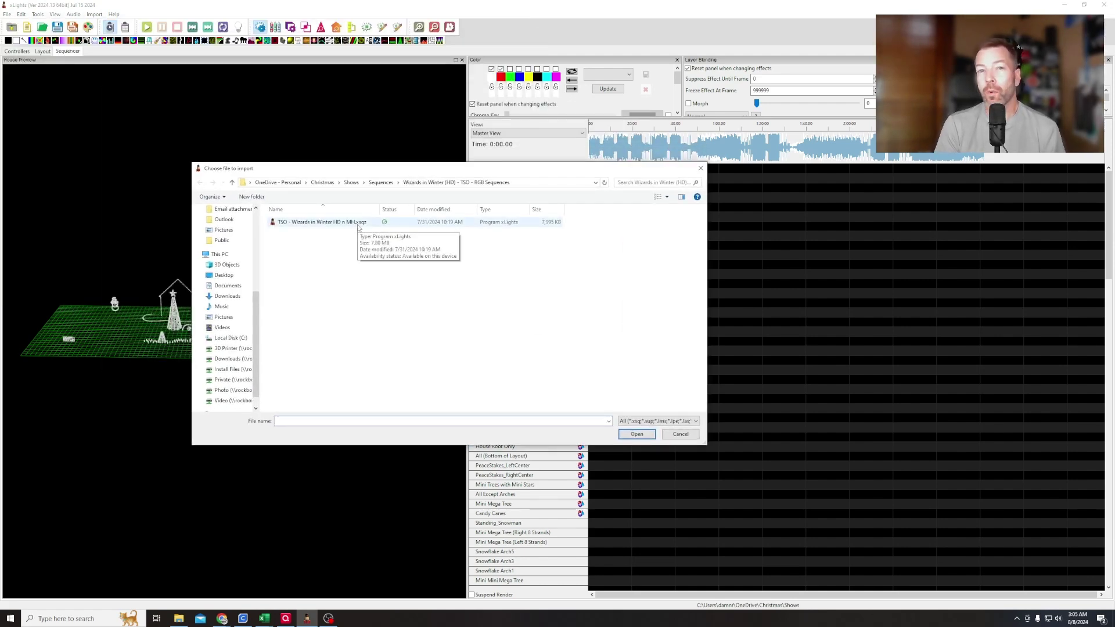
Step: Import effects from TSO - Wizards in Winter HD n MH.xsqz and reposition the channel mapping window
left_click(325, 222)
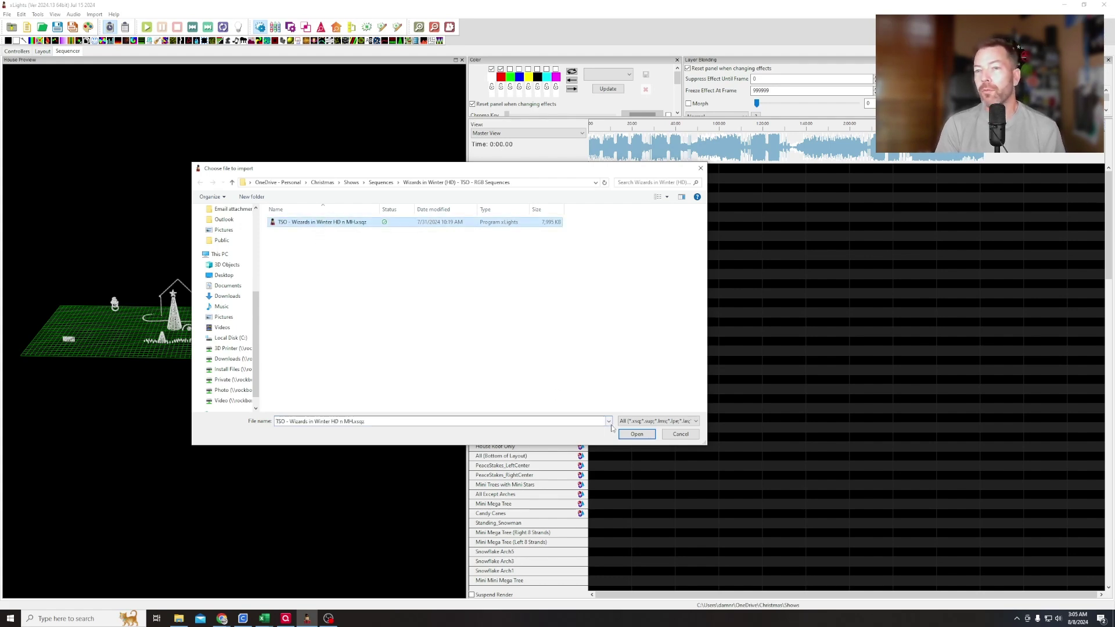
left_click(633, 436)
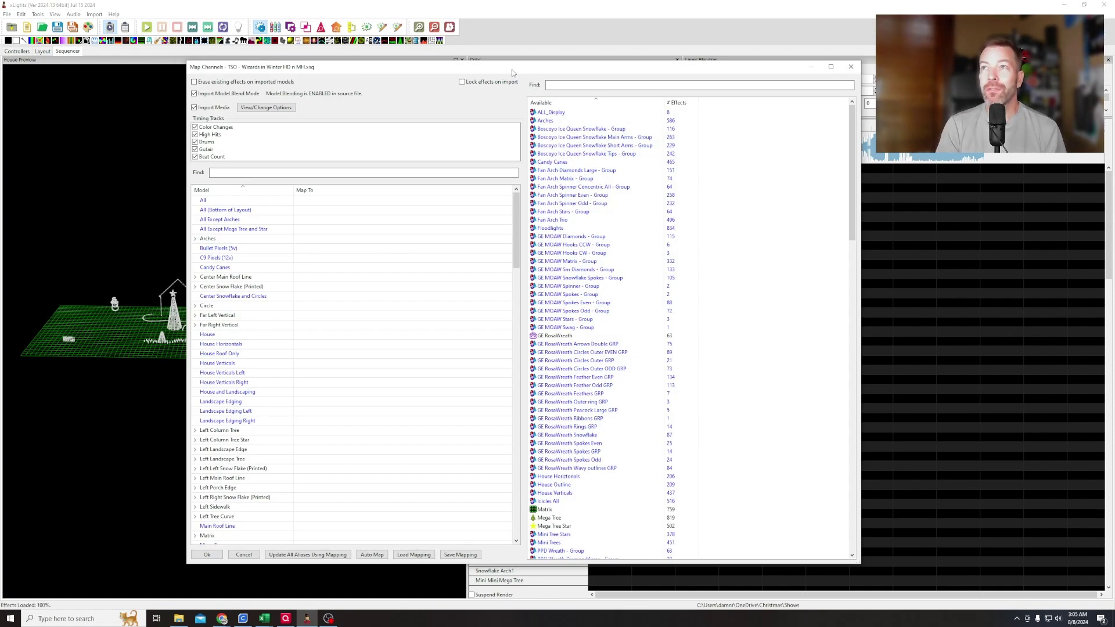
left_click_drag(519, 88, 495, 48)
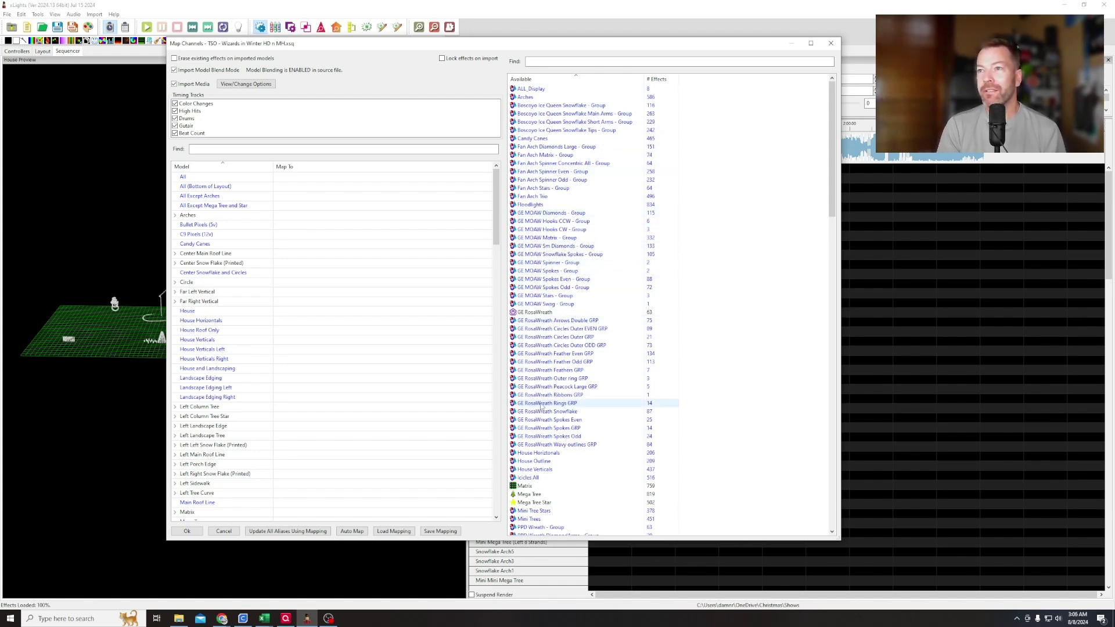
Step: Examine the full list of available source models and groups and their effect counts, from ALL_Display through Spiral Trees
left_click_drag(828, 191, 827, 308)
scroll(545, 302, "down", 3)
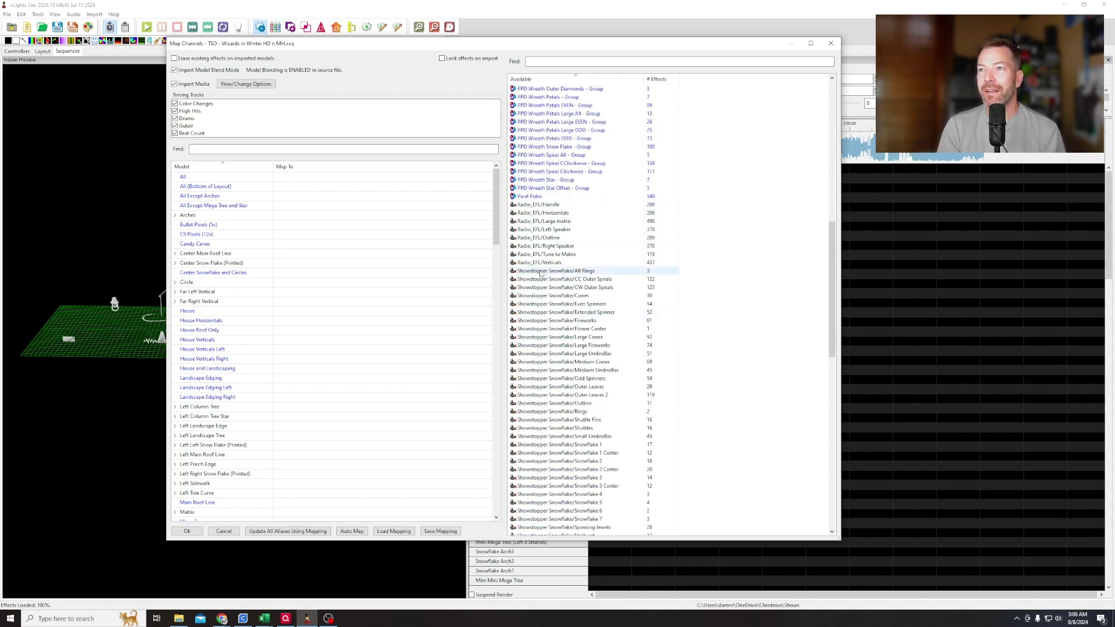
scroll(552, 381, "down", 20)
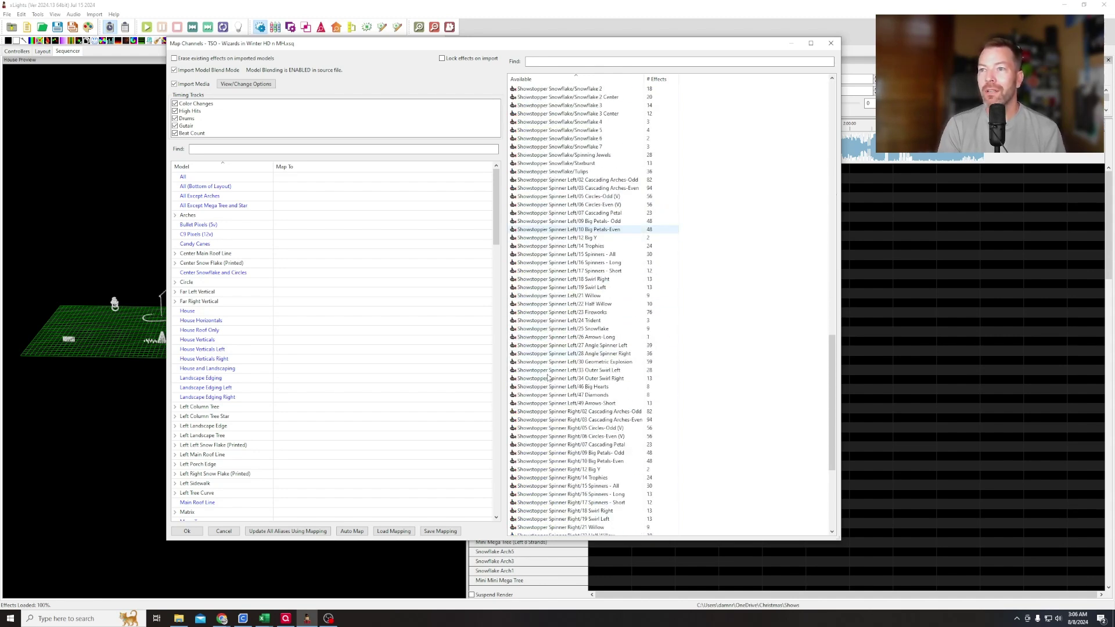
scroll(567, 388, "down", 3)
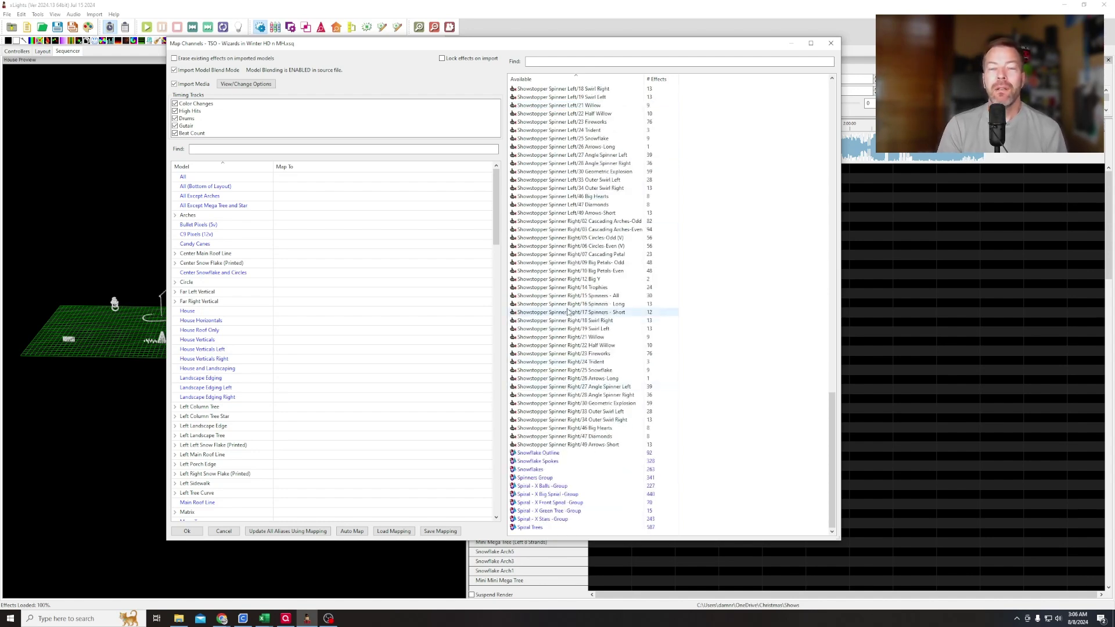
scroll(585, 304, "up", 4)
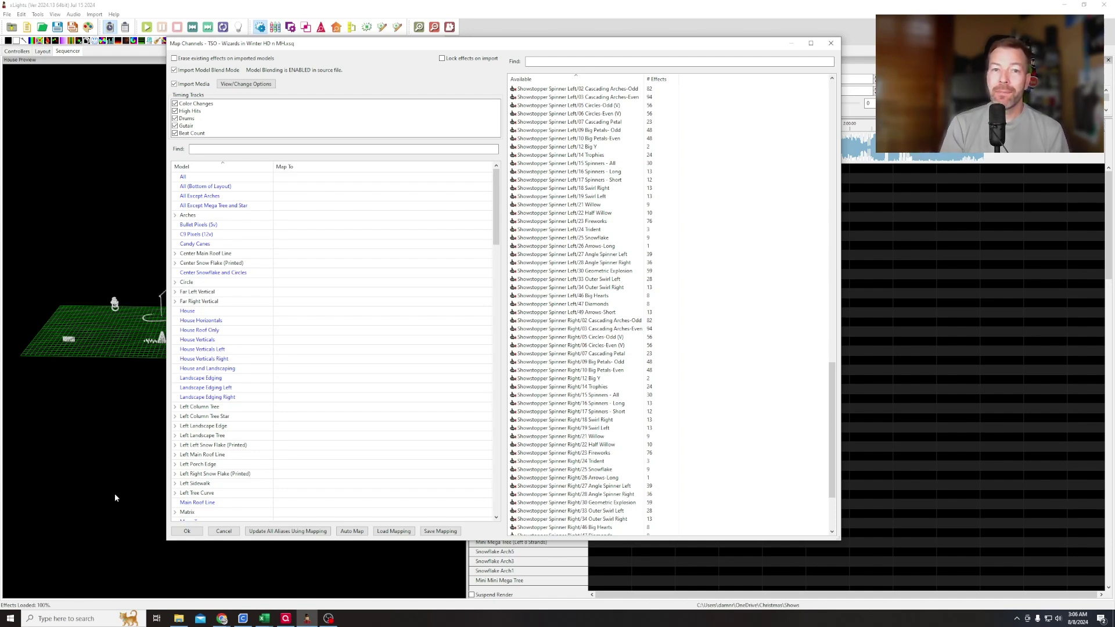
scroll(530, 349, "up", 6)
scroll(530, 348, "up", 20)
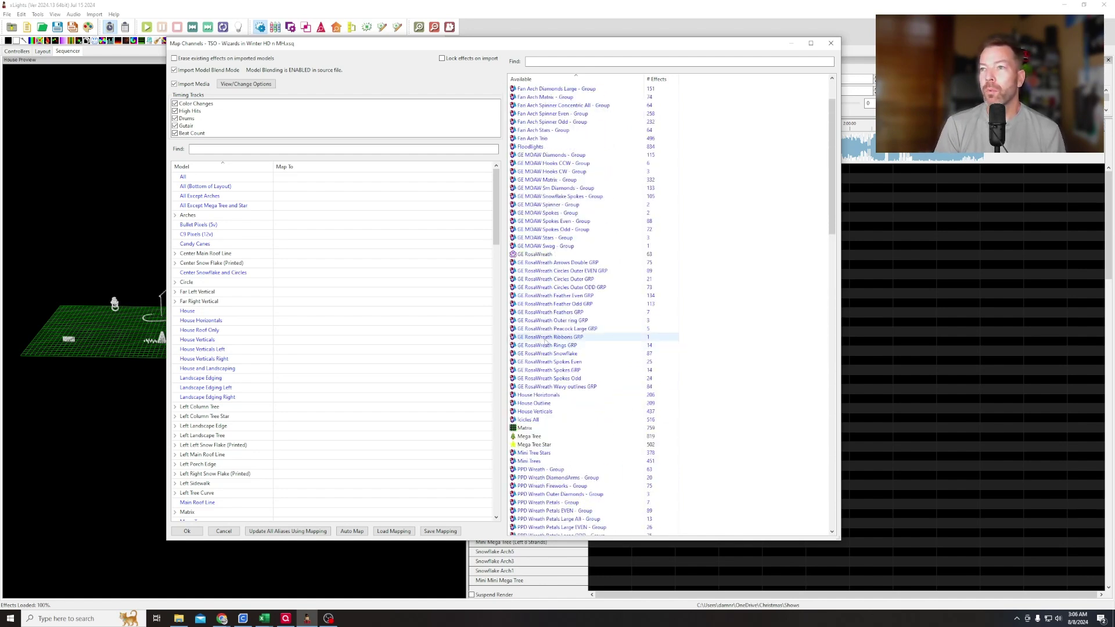
scroll(610, 331, "up", 6)
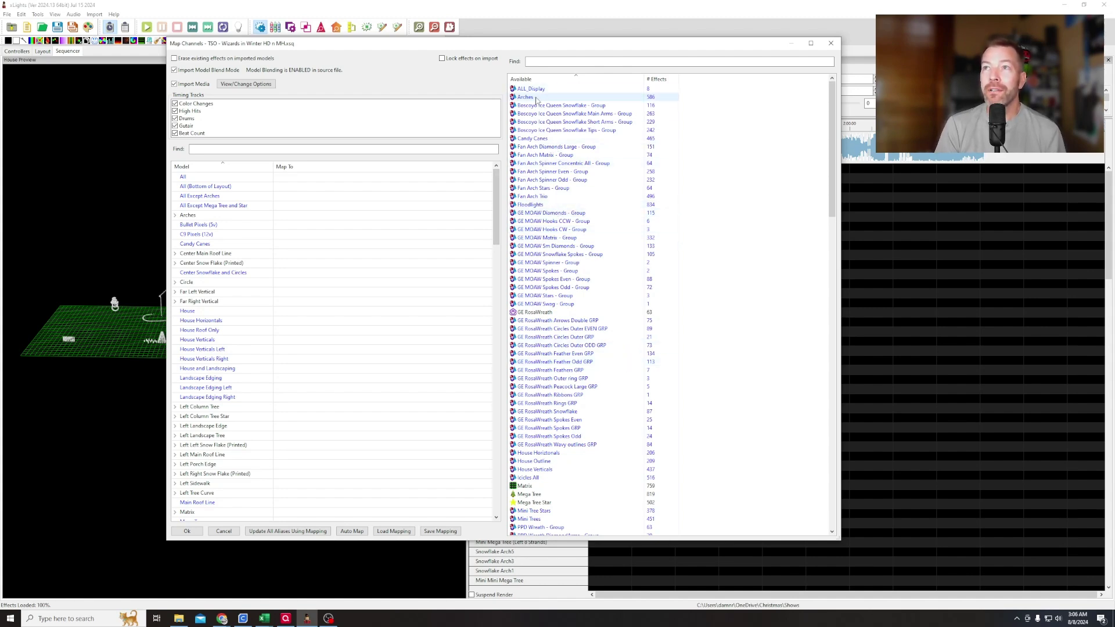
scroll(551, 290, "down", 5)
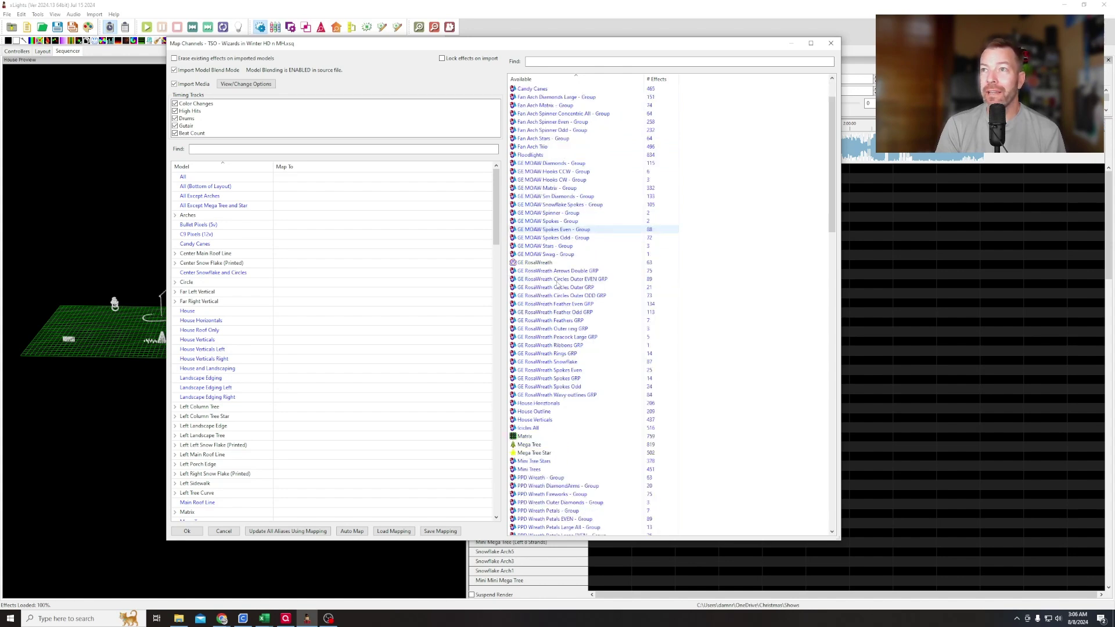
scroll(552, 300, "down", 2)
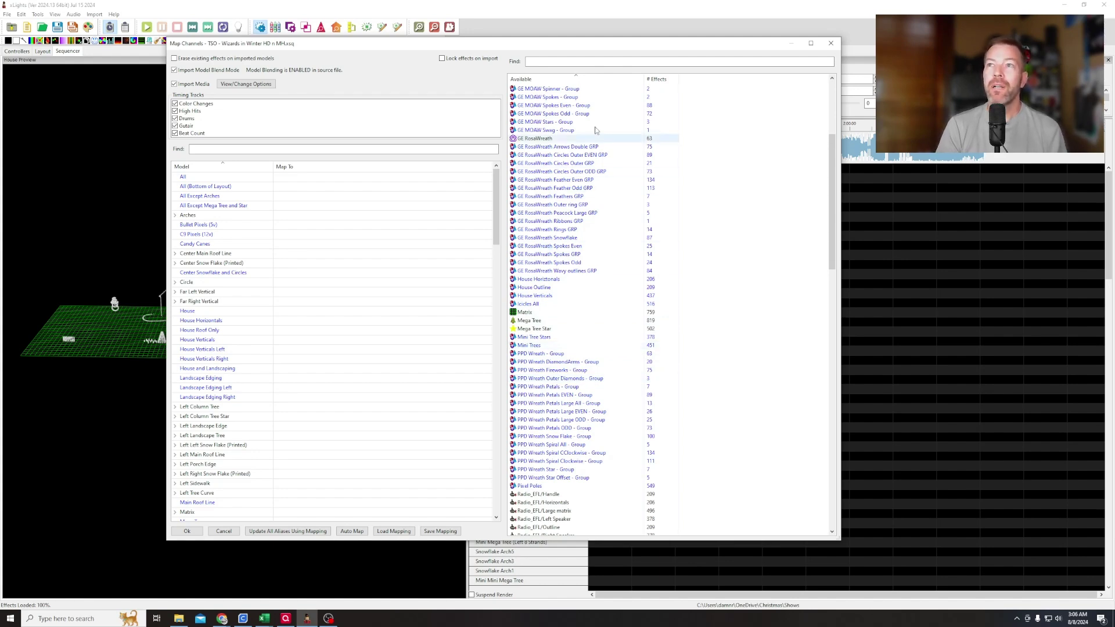
scroll(581, 370, "up", 7)
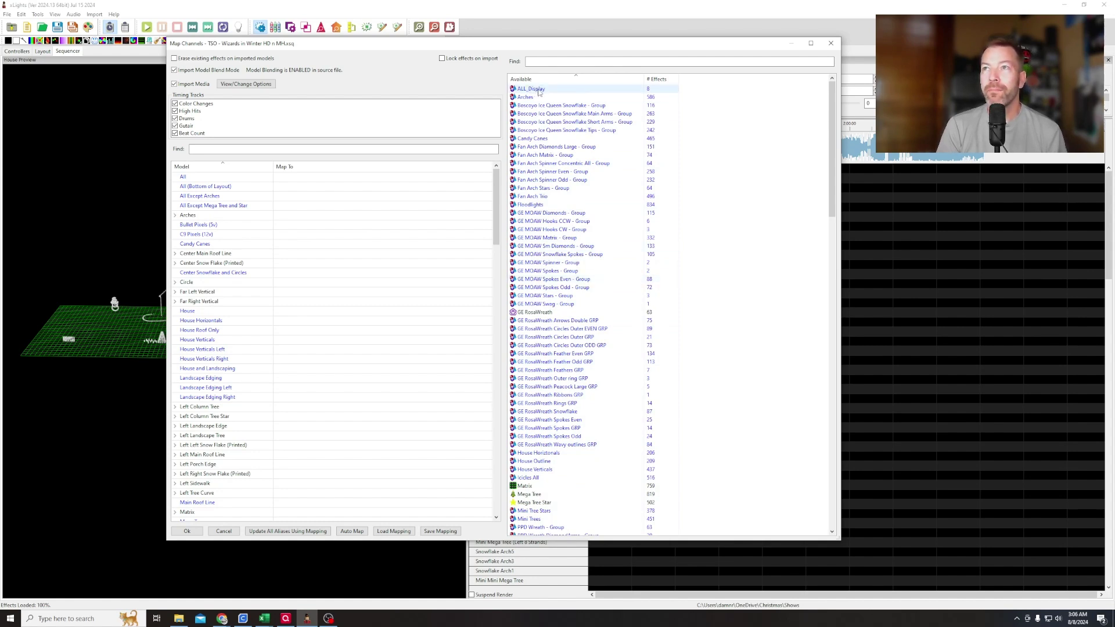
Step: Map the source ALL_Display to All, Arches to Arches, and Candy Canes to Candy Canes
left_click_drag(539, 91, 290, 177)
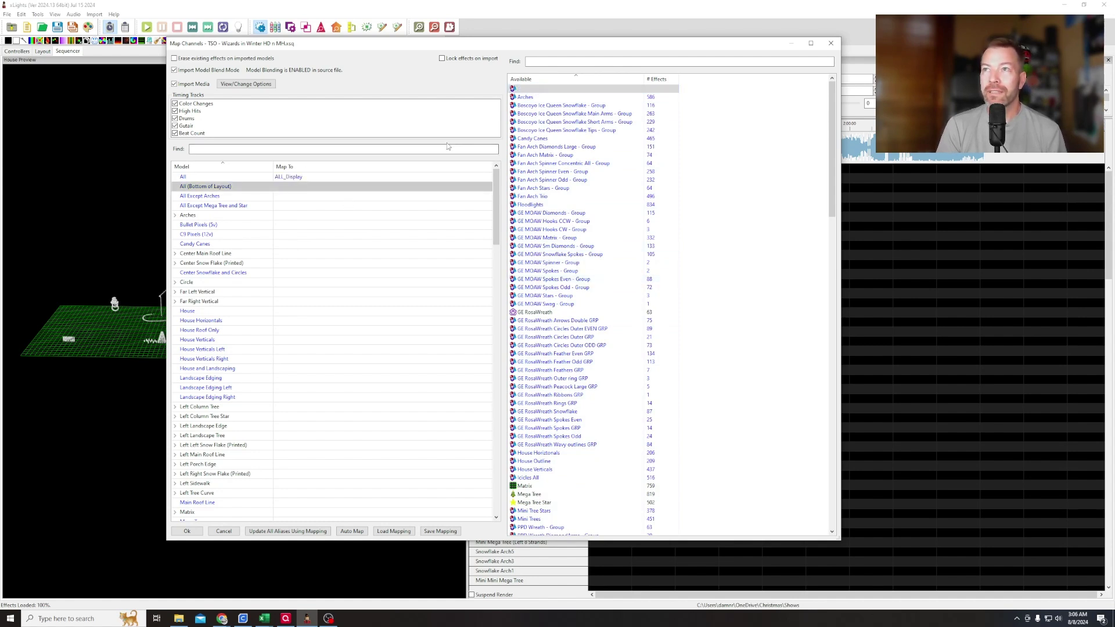
left_click_drag(526, 98, 287, 217)
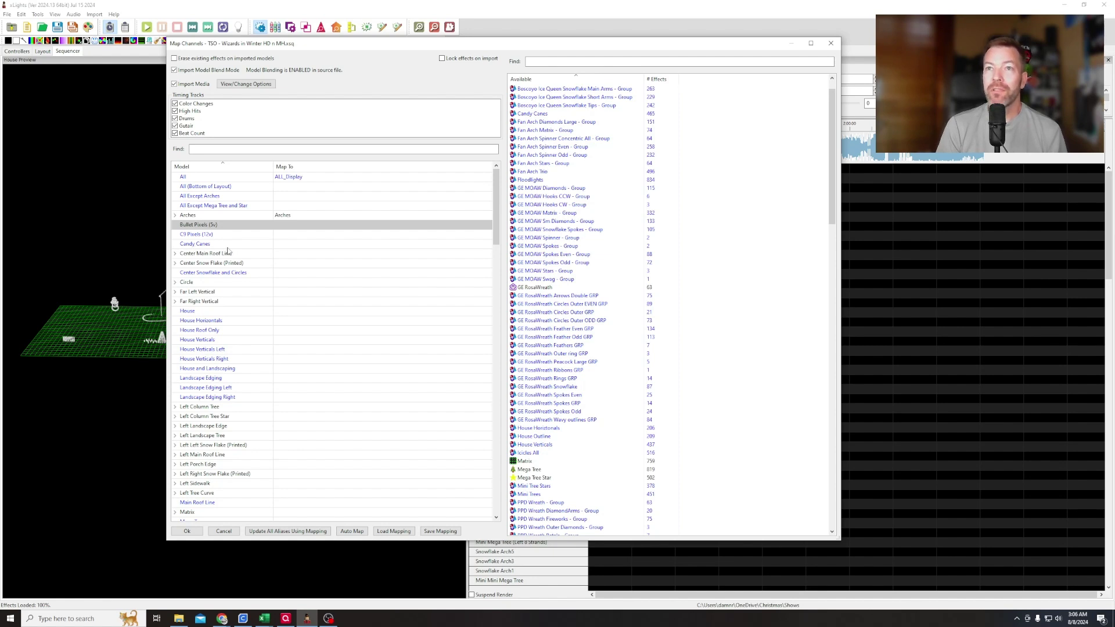
left_click(543, 114)
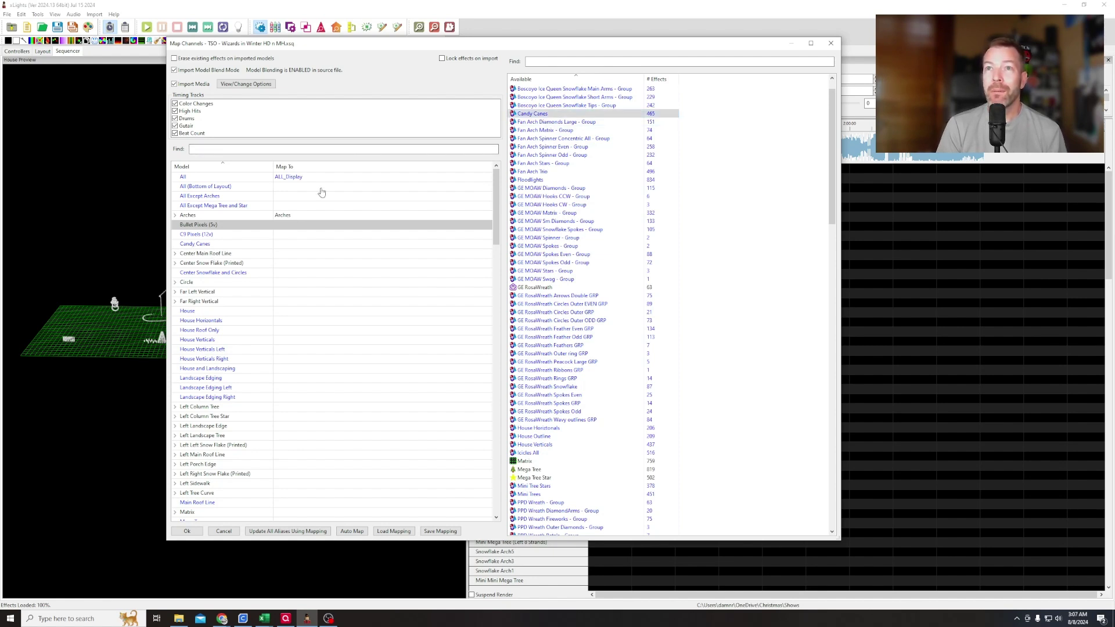
left_click(282, 245)
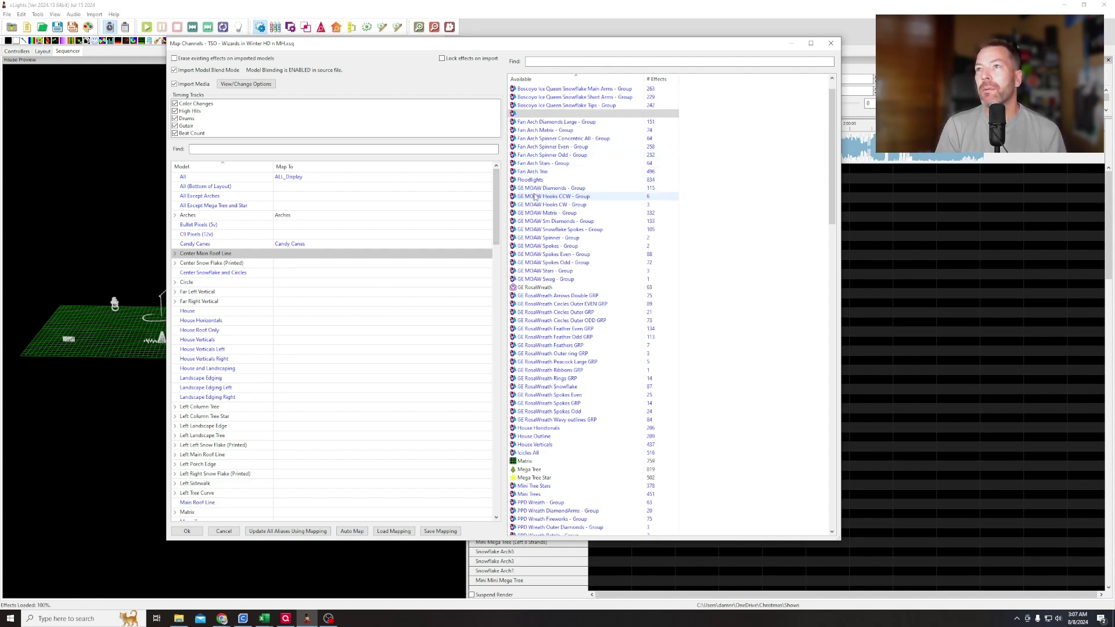
Step: Map the source House Horizontals to House Horizontals, House Outline to House and Landscaping, and House Verticals to House Verticals
scroll(535, 210, "down", 1)
scroll(535, 210, "down", 2)
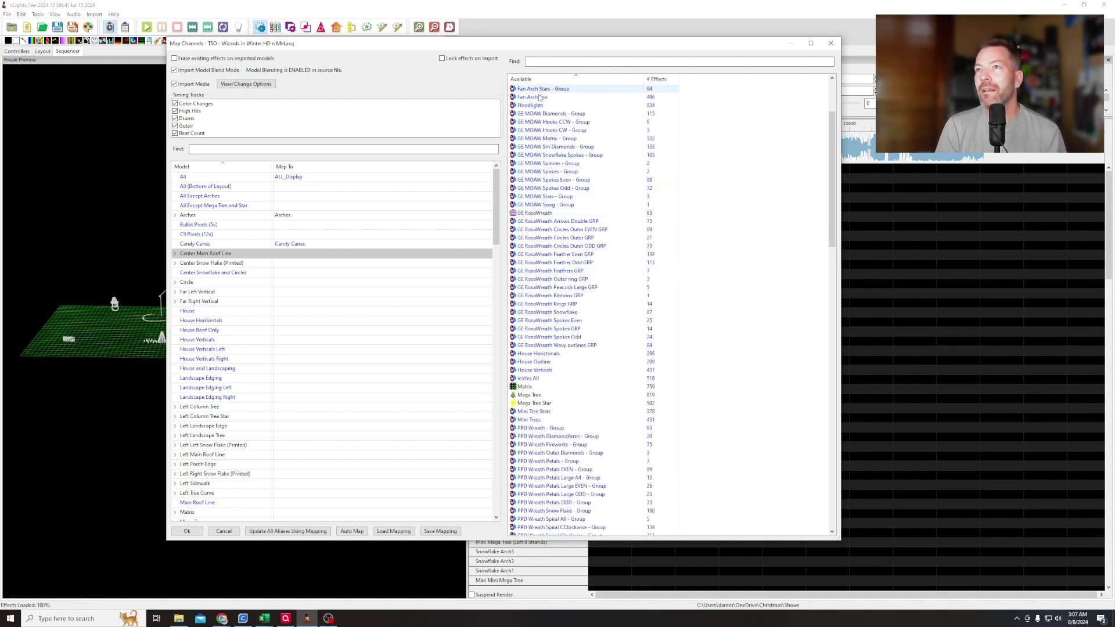
scroll(539, 128, "down", 6)
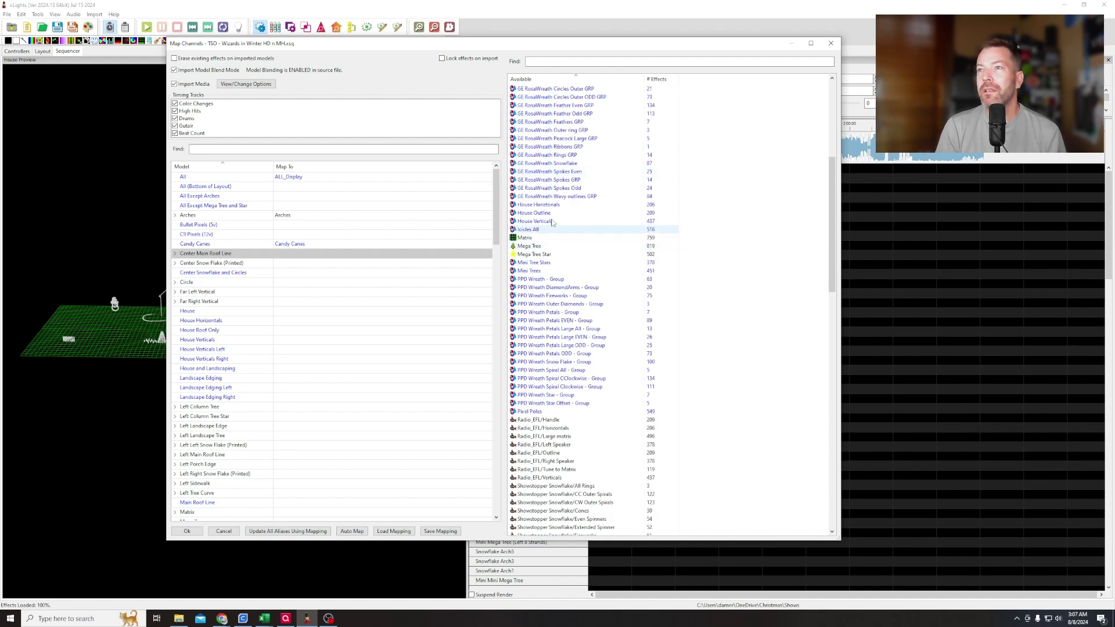
scroll(250, 350, "down", 1)
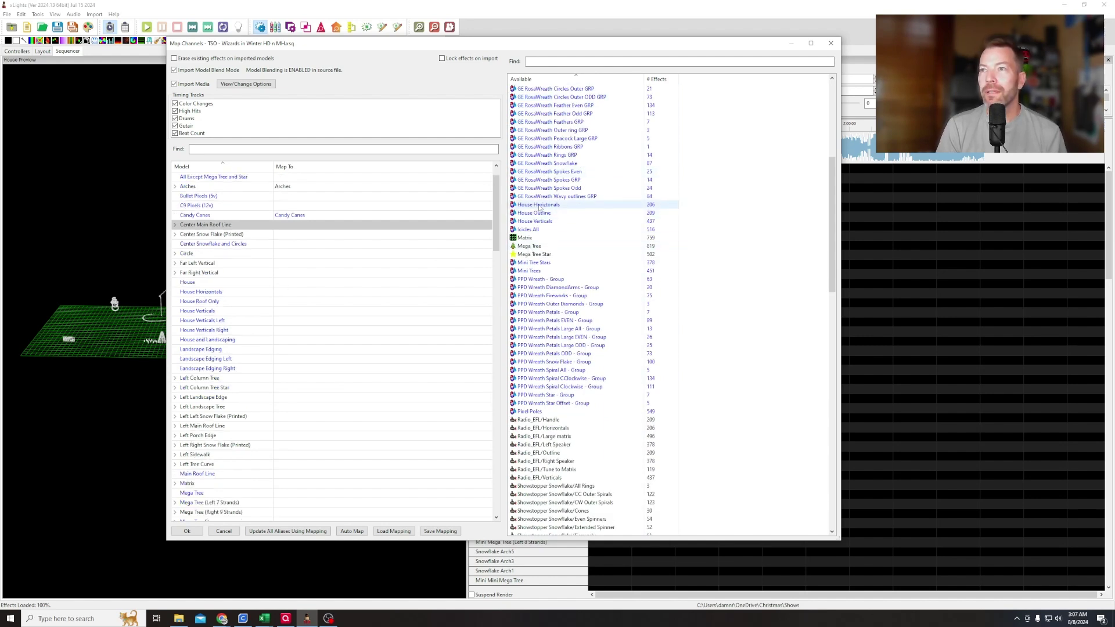
left_click_drag(281, 297, 281, 296)
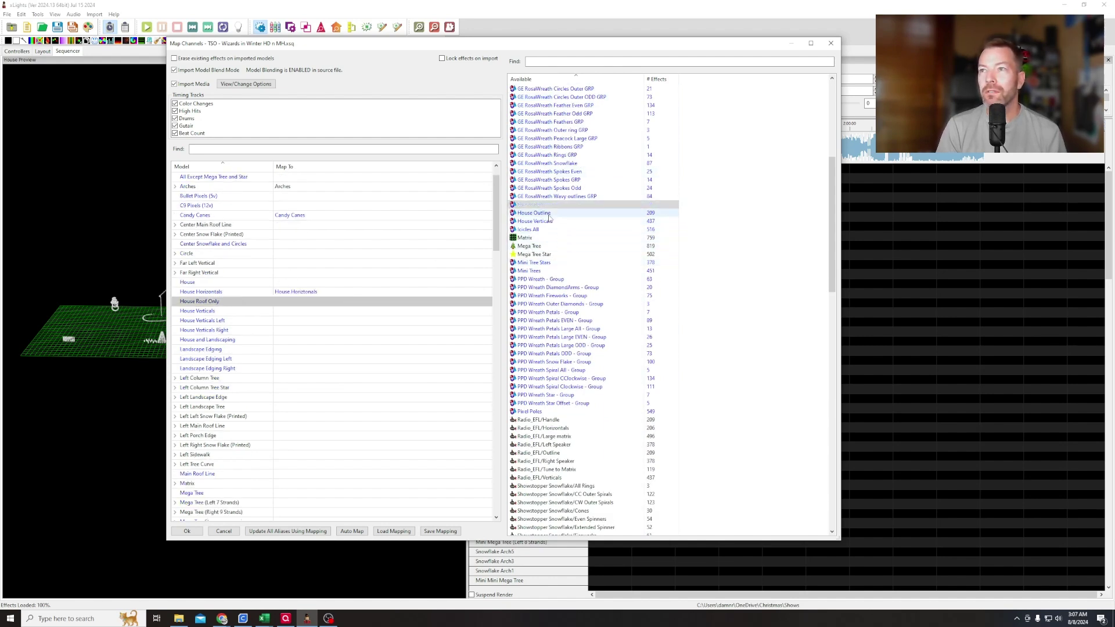
left_click(287, 343)
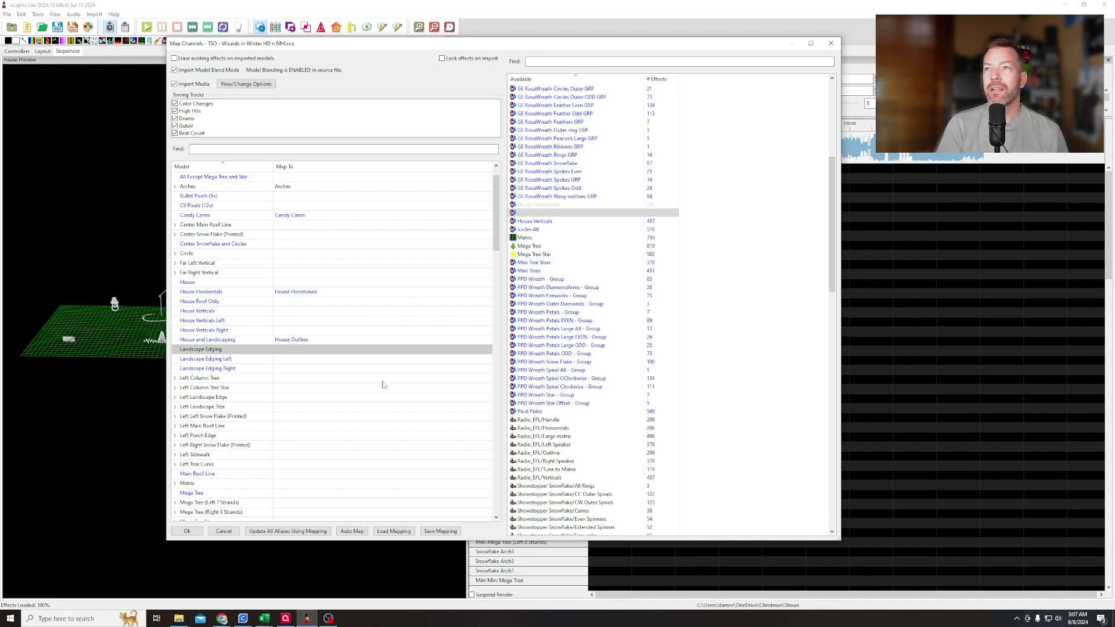
left_click_drag(551, 221, 279, 312)
Step: Map the source Matrix to the layout's Matrix model
scroll(539, 234, "down", 3)
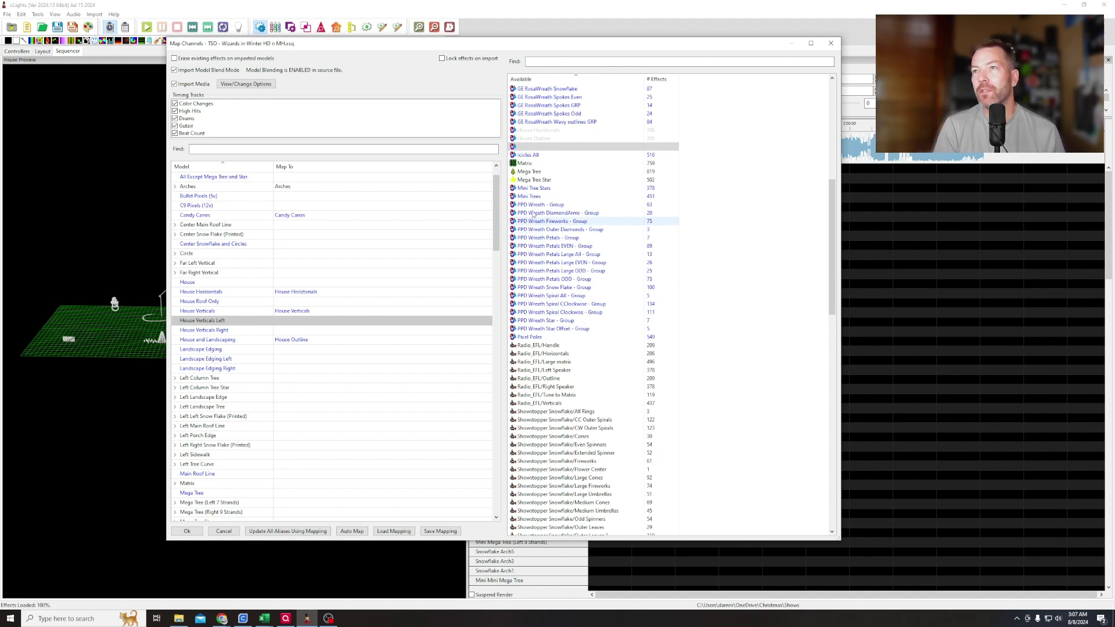
scroll(518, 231, "down", 1)
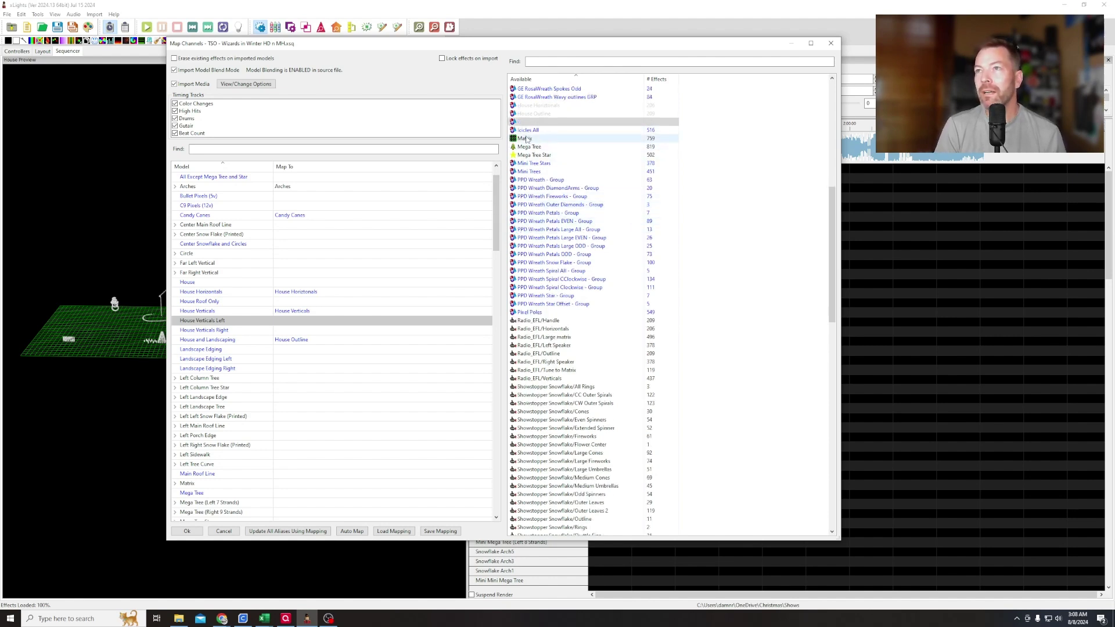
left_click_drag(497, 235, 487, 276)
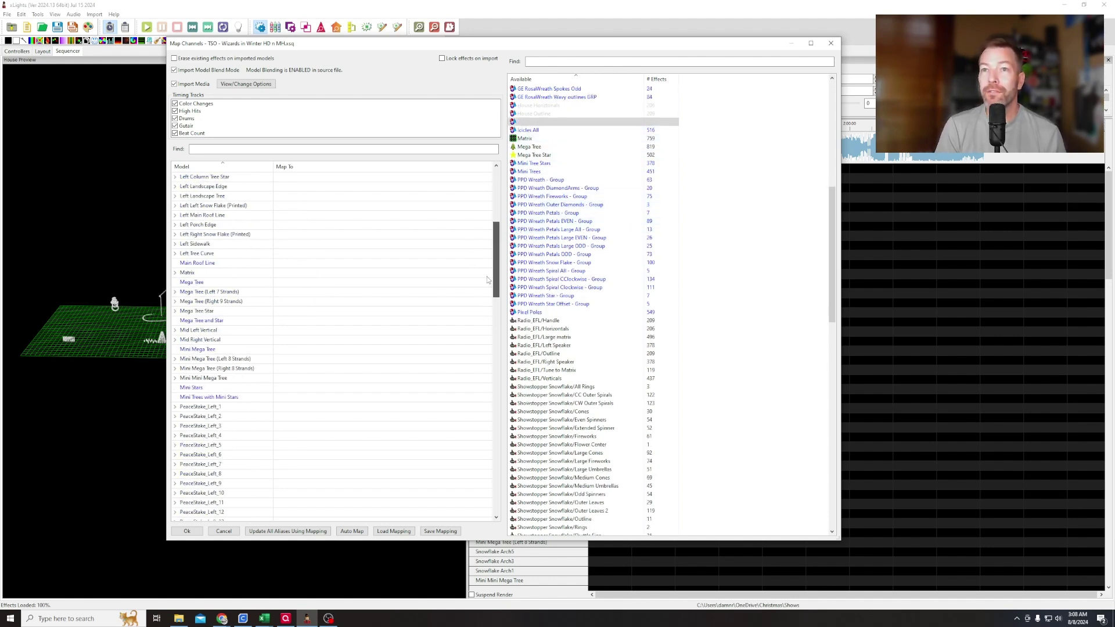
left_click_drag(534, 140, 238, 261)
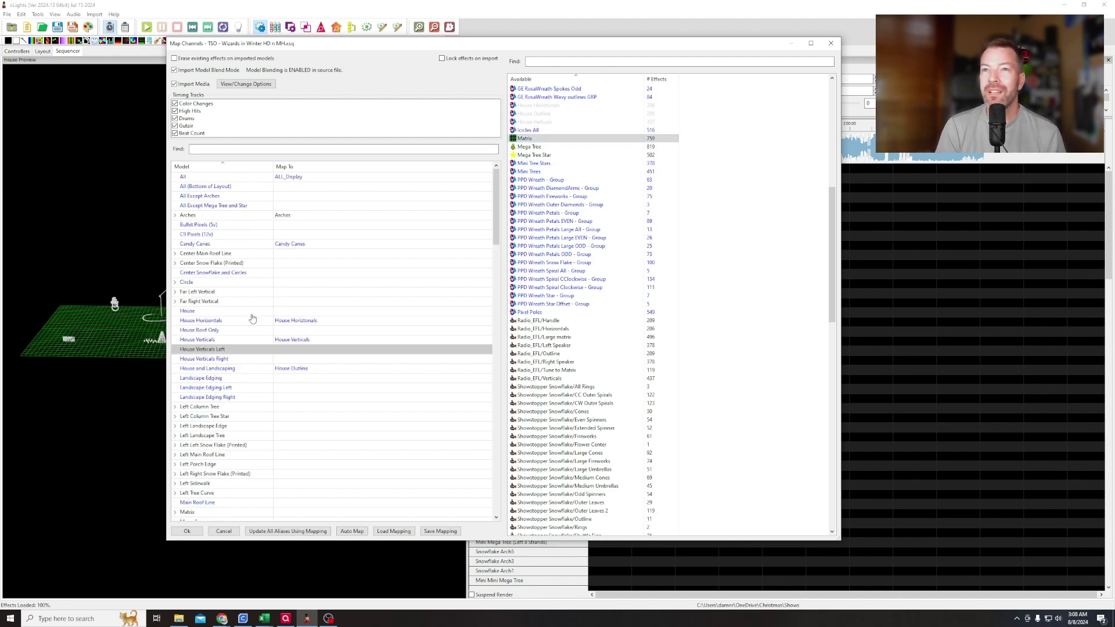
scroll(293, 478, "down", 3)
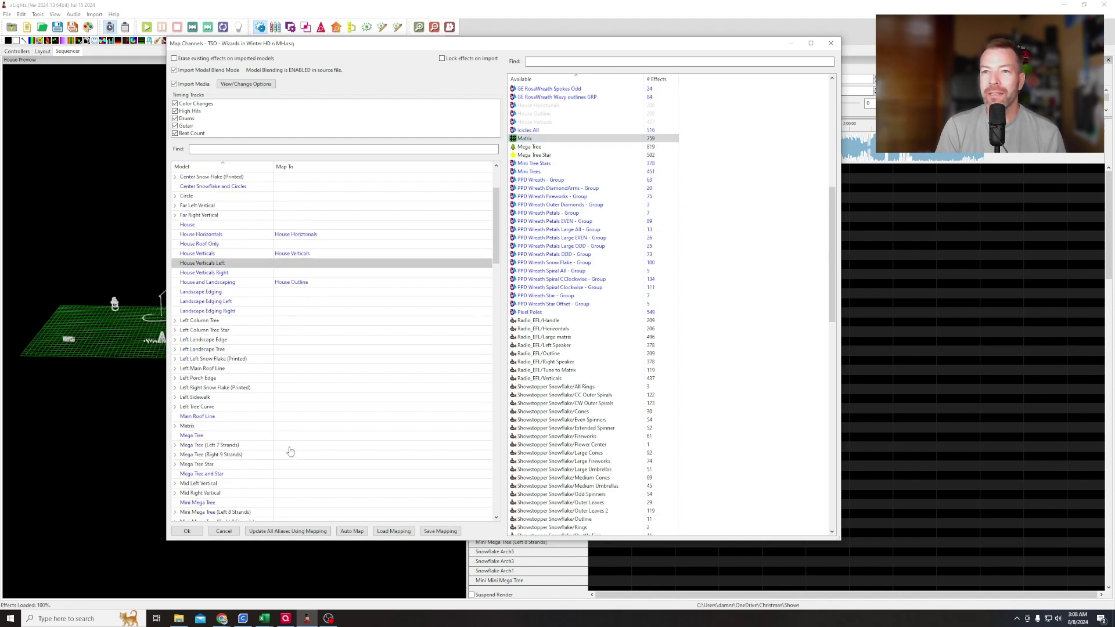
left_click_drag(292, 433, 292, 429)
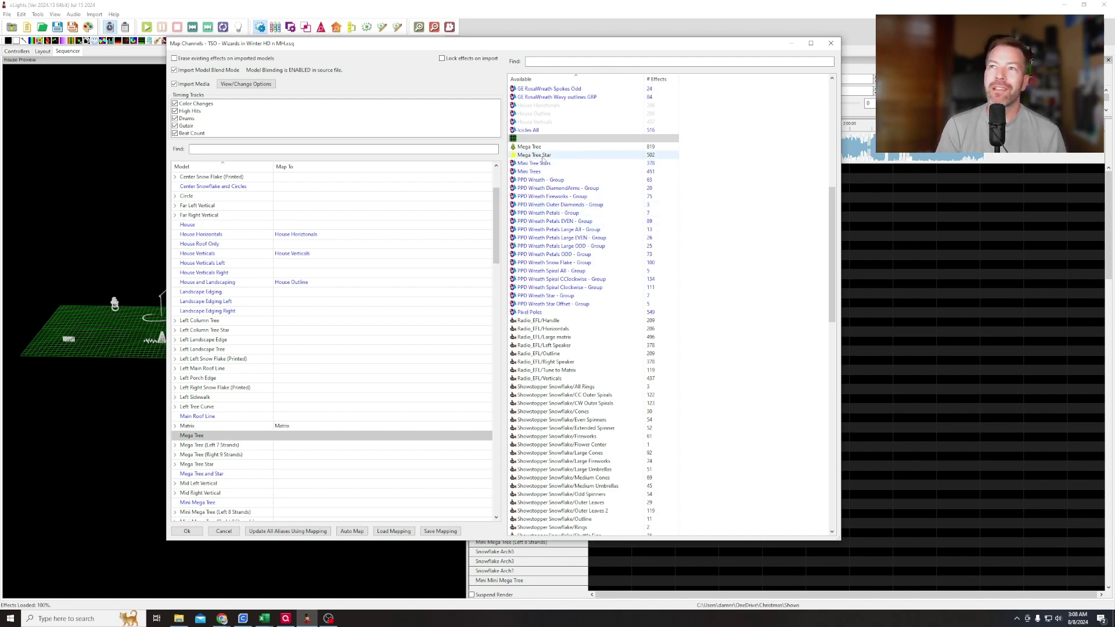
Step: Map the source Matrix to the WindowTV model at the end of the layout's model list as well
scroll(529, 235, "down", 1)
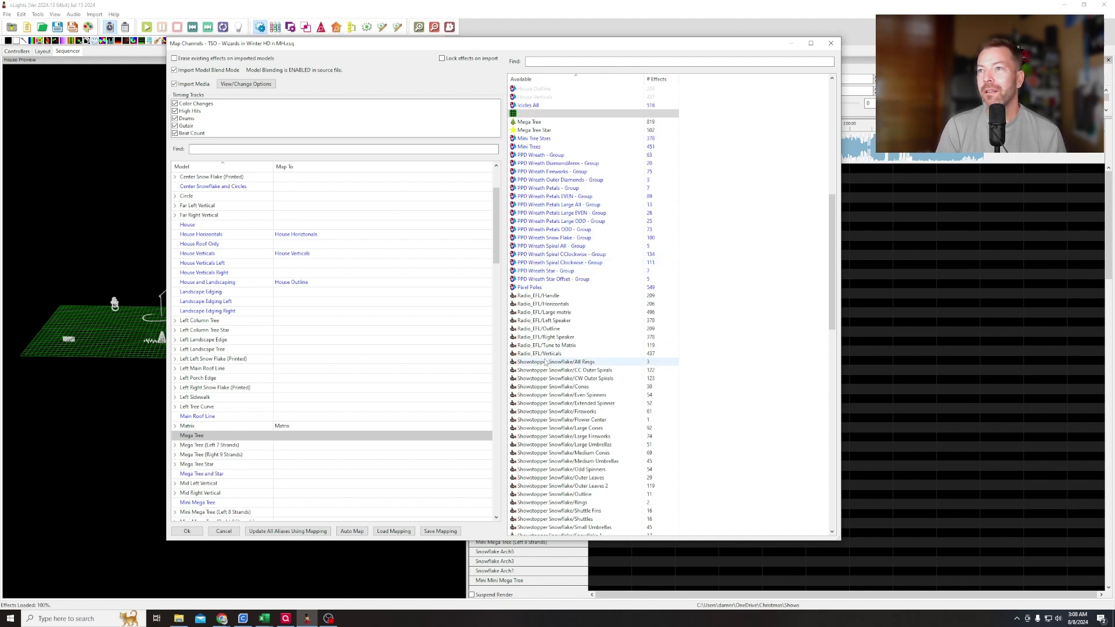
scroll(313, 386, "down", 13)
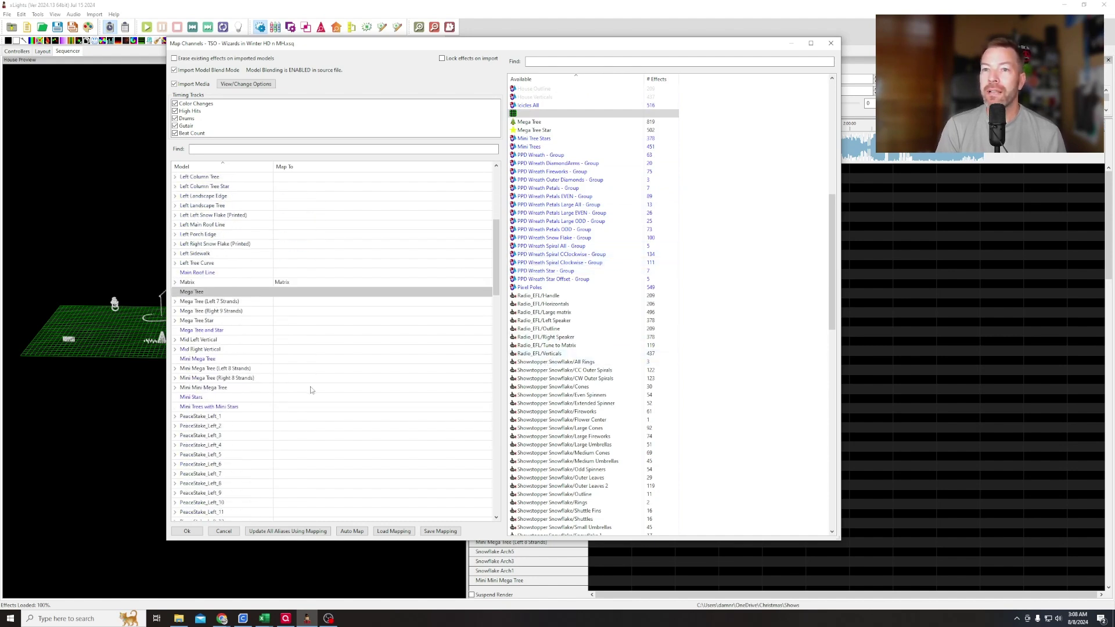
scroll(474, 314, "down", 1)
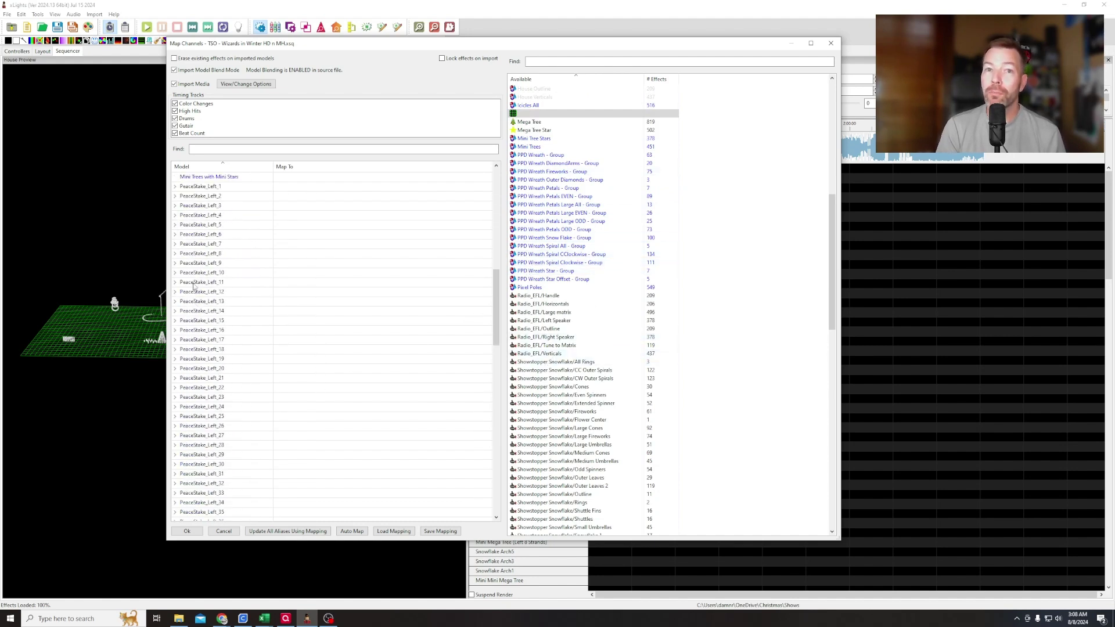
left_click_drag(496, 300, 494, 498)
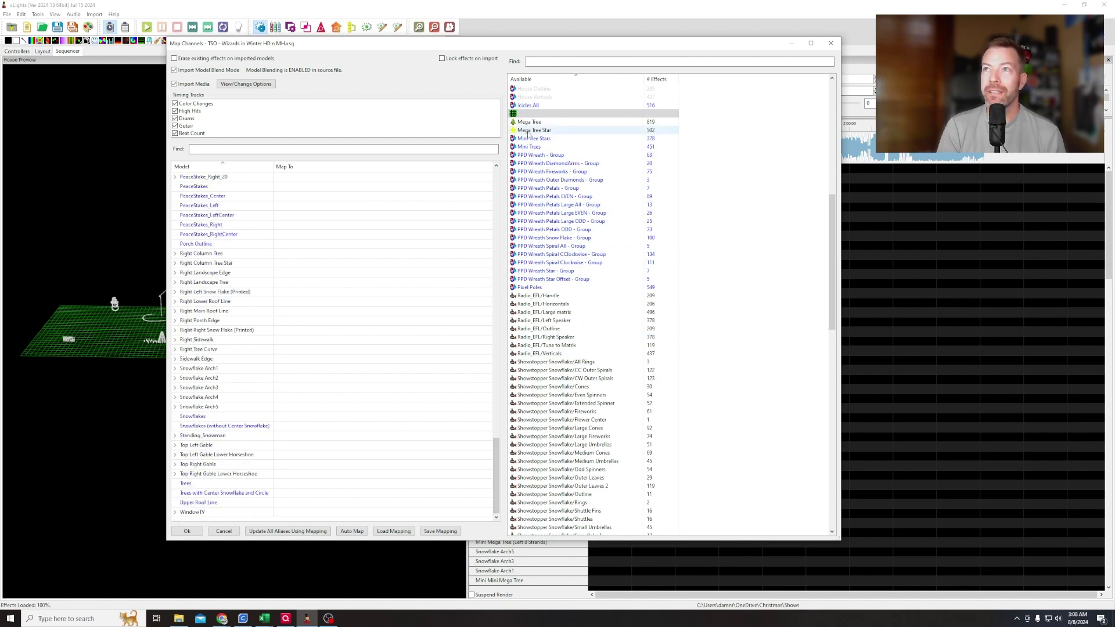
scroll(349, 453, "up", 20)
scroll(302, 516, "down", 10)
scroll(308, 520, "down", 5)
left_click_drag(497, 279, 497, 473)
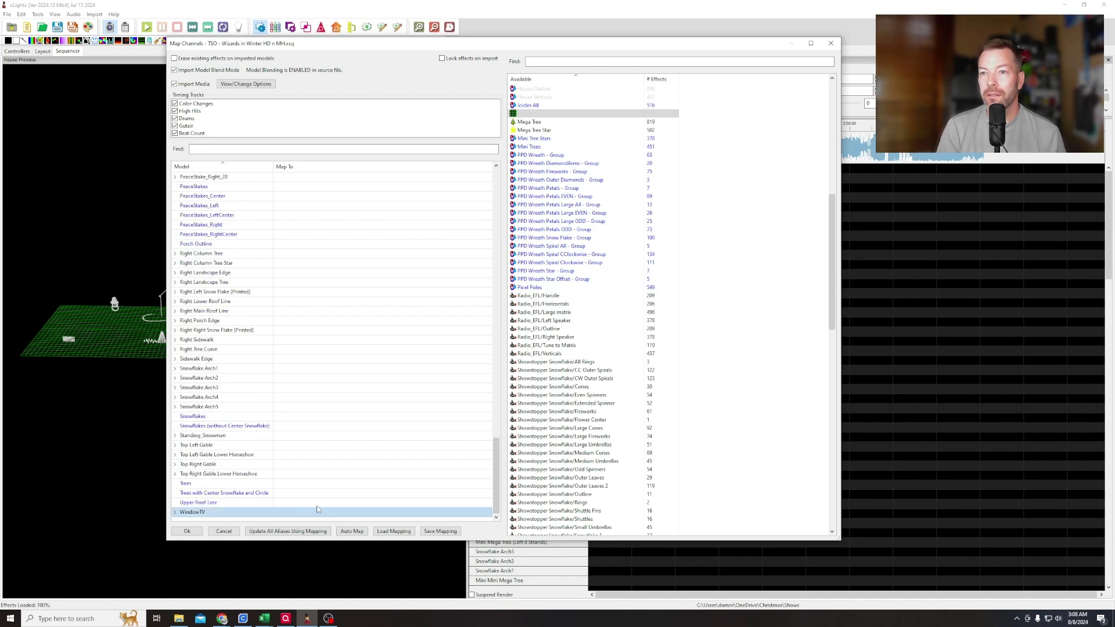
scroll(327, 499, "up", 15)
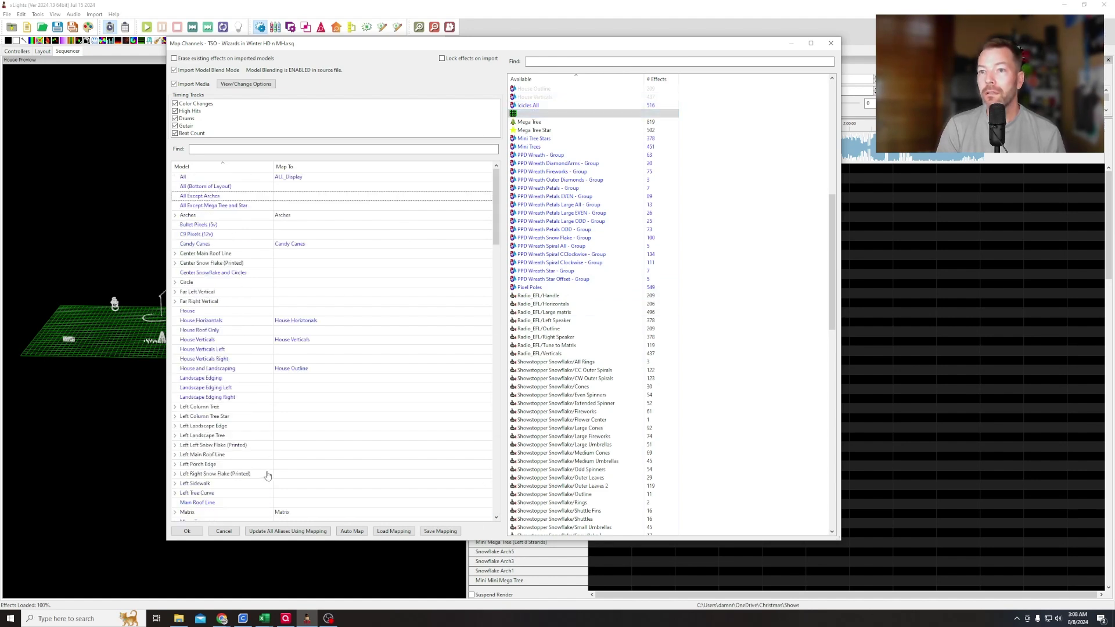
scroll(327, 508, "down", 2)
scroll(327, 512, "down", 9)
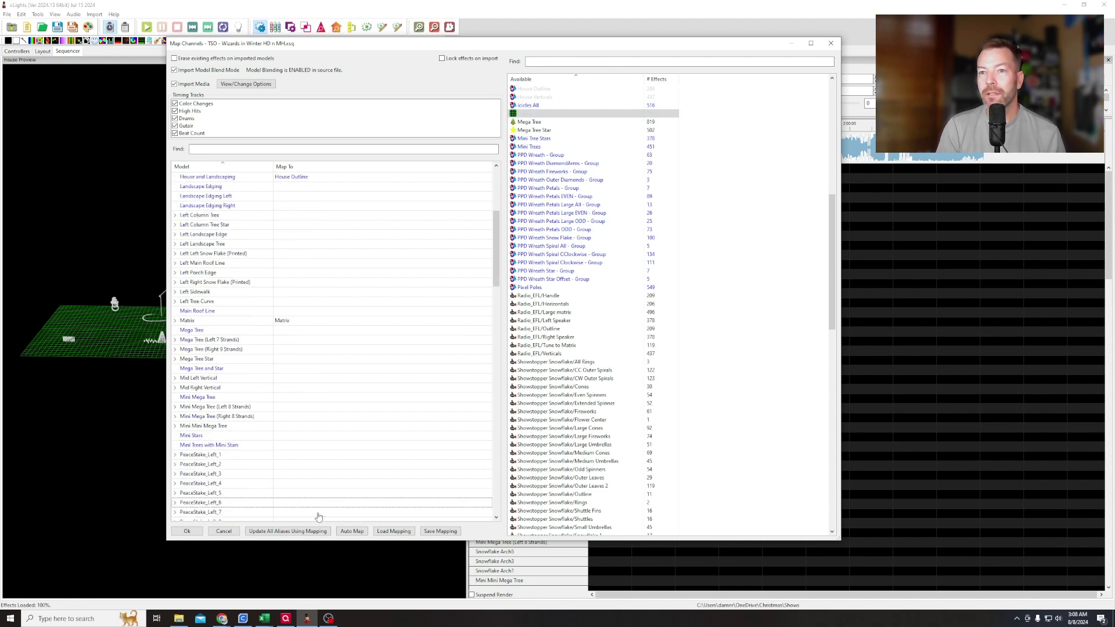
scroll(318, 517, "down", 6)
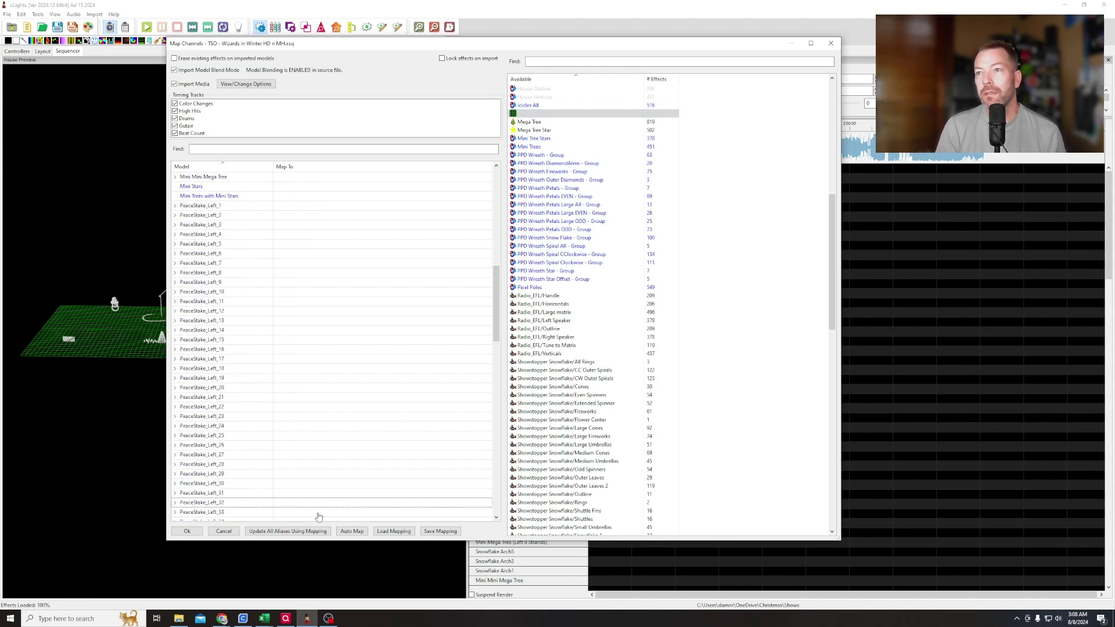
scroll(325, 520, "down", 1)
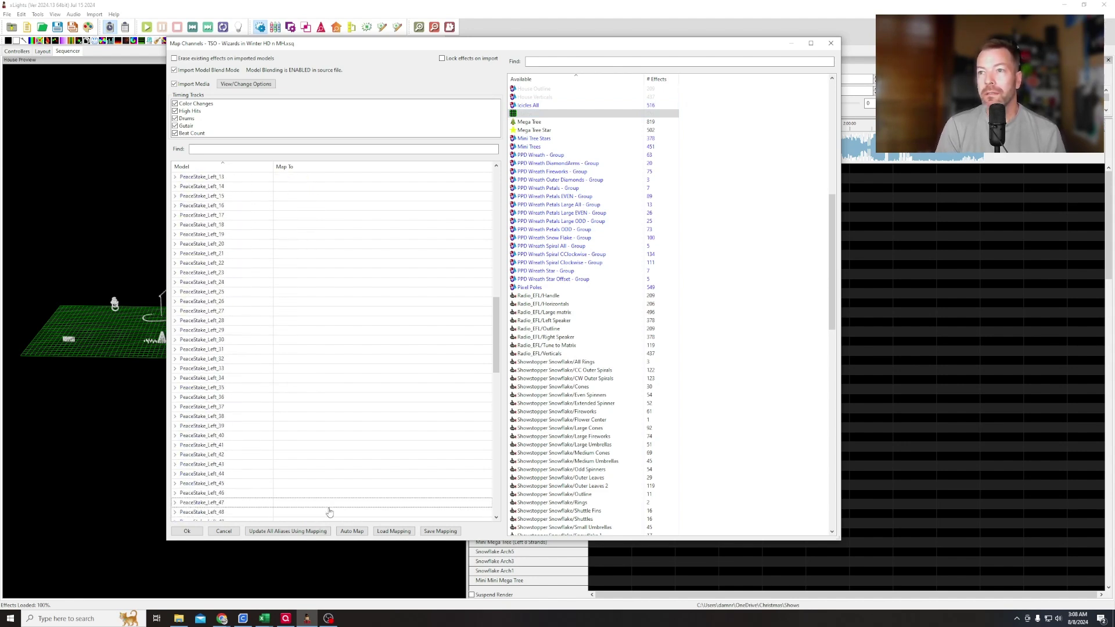
scroll(329, 511, "down", 8)
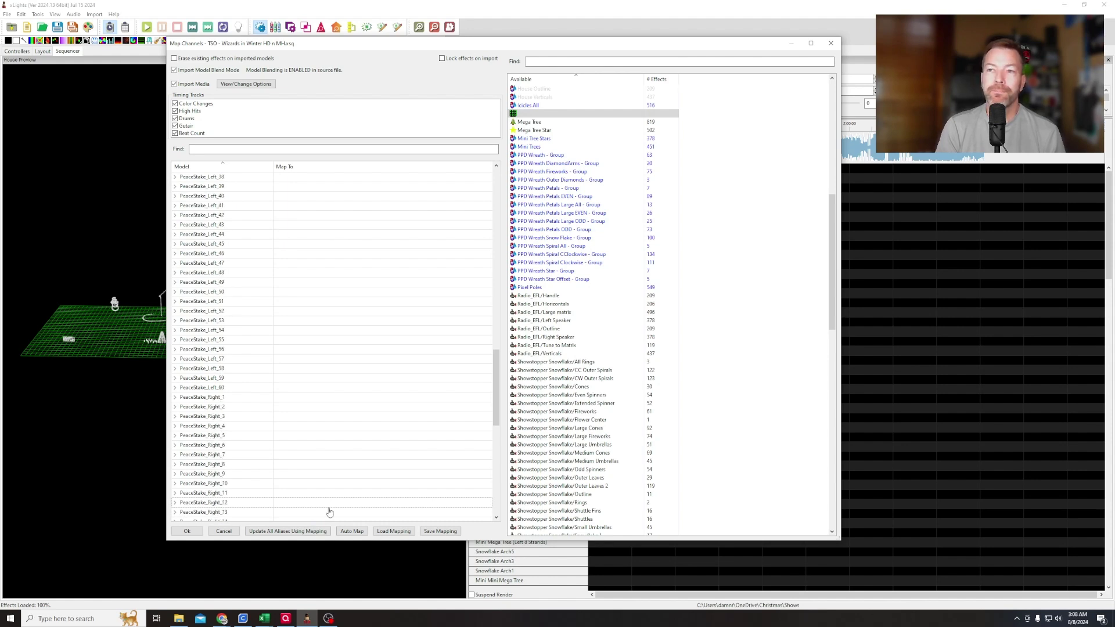
scroll(329, 511, "down", 9)
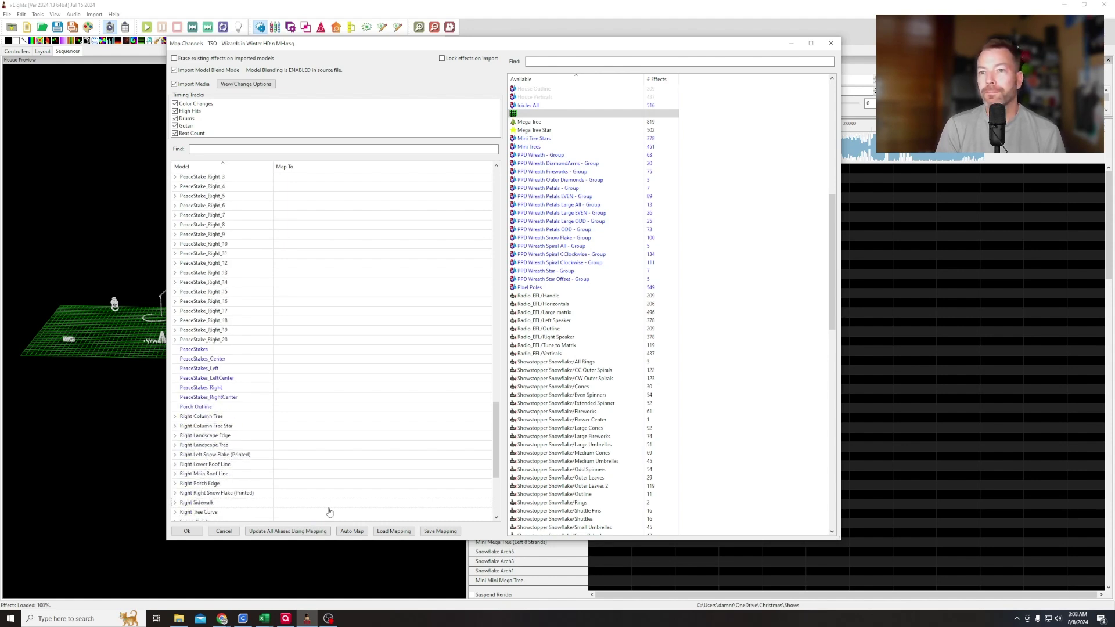
scroll(329, 512, "down", 1)
left_click_drag(296, 517, 298, 515)
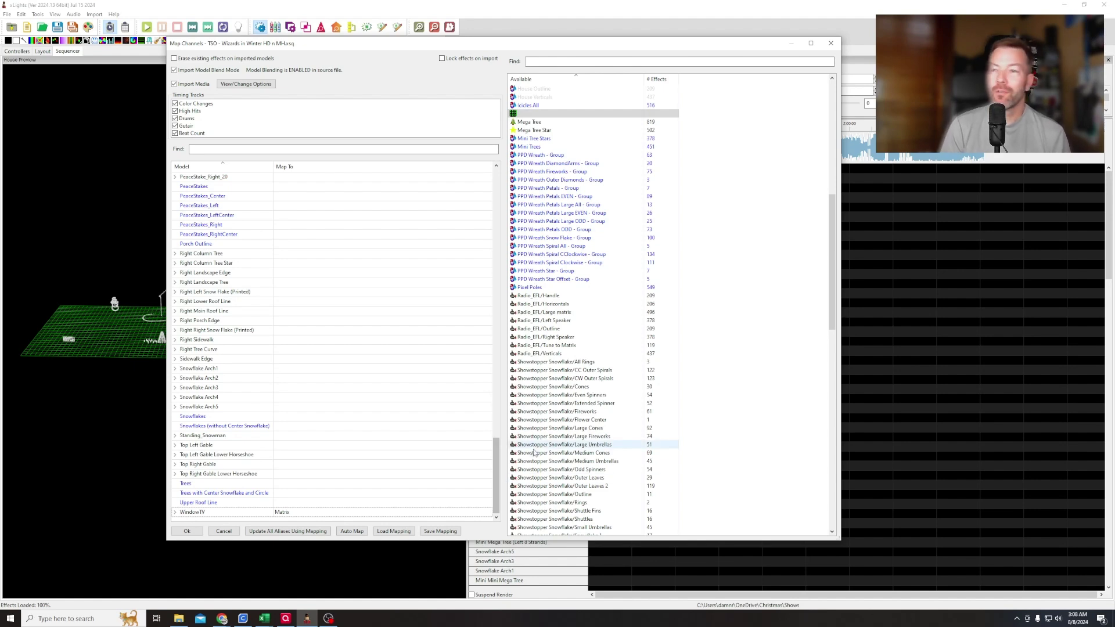
Step: Map the source Mega Tree to Mega Tree, Mega Tree Star to Mega Tree Star, and Mini Tree Stars to Mini Stars
scroll(581, 305, "up", 4)
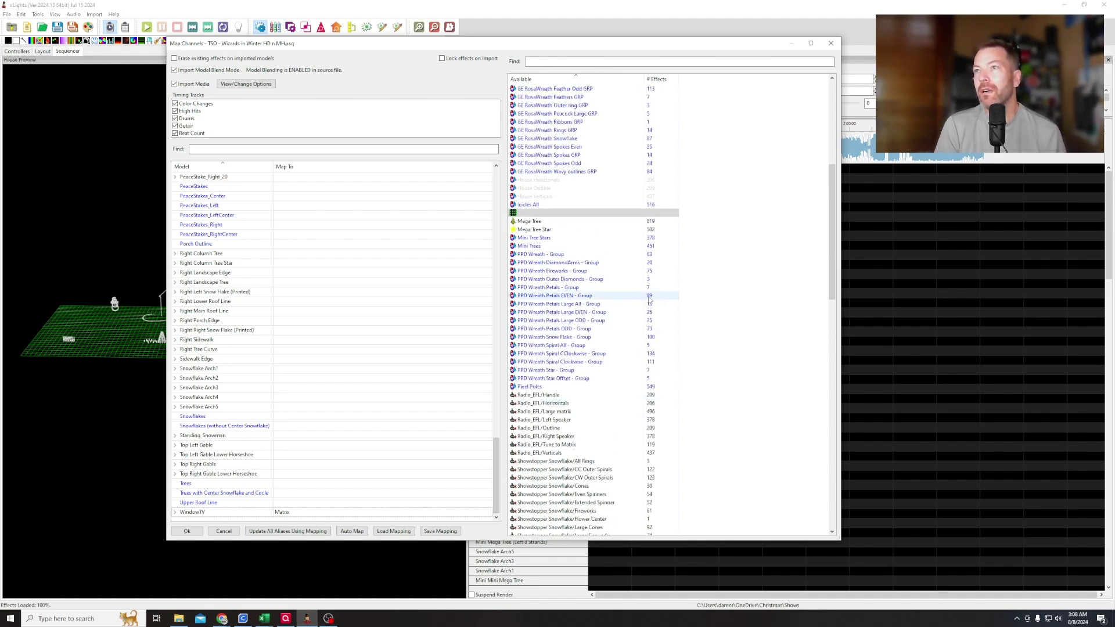
left_click_drag(493, 475, 279, 331)
left_click_drag(536, 232, 279, 436)
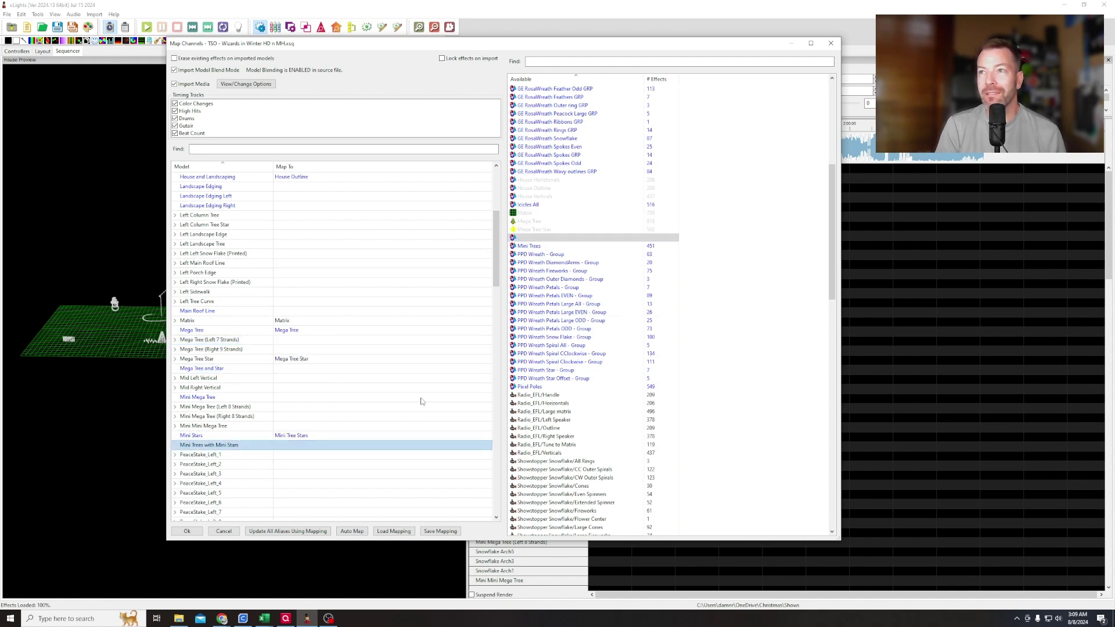
Step: Map the source Mini Trees to the Trees group and Pixel Poles to the PeaceStakes group
left_click_drag(497, 261, 491, 483)
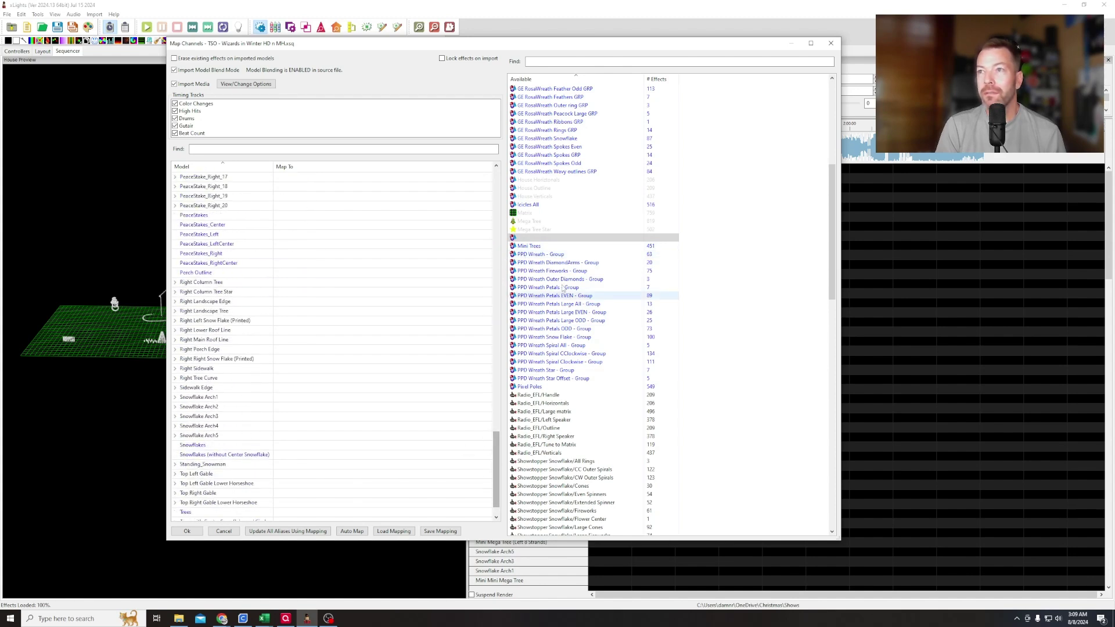
left_click_drag(540, 246, 299, 485)
scroll(557, 360, "down", 5)
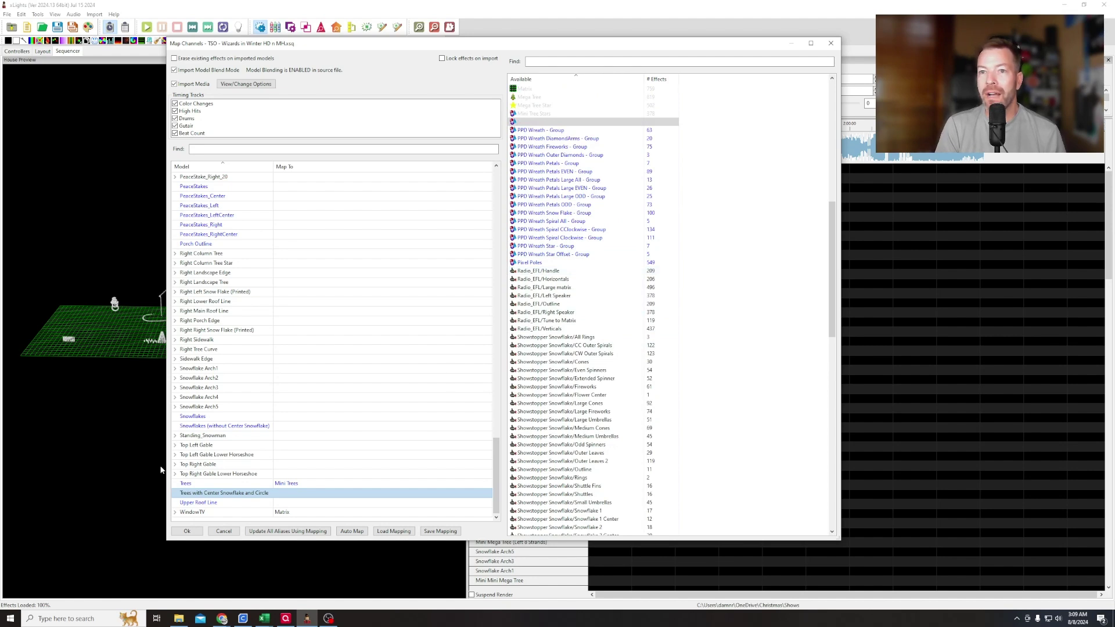
scroll(266, 329, "up", 4)
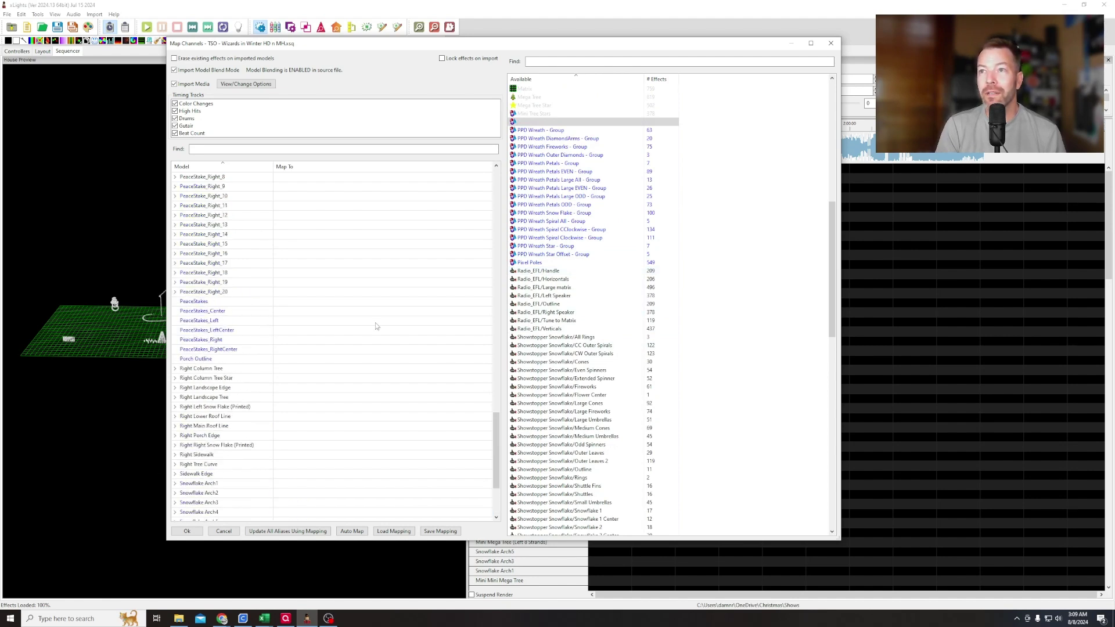
left_click_drag(529, 266, 318, 302)
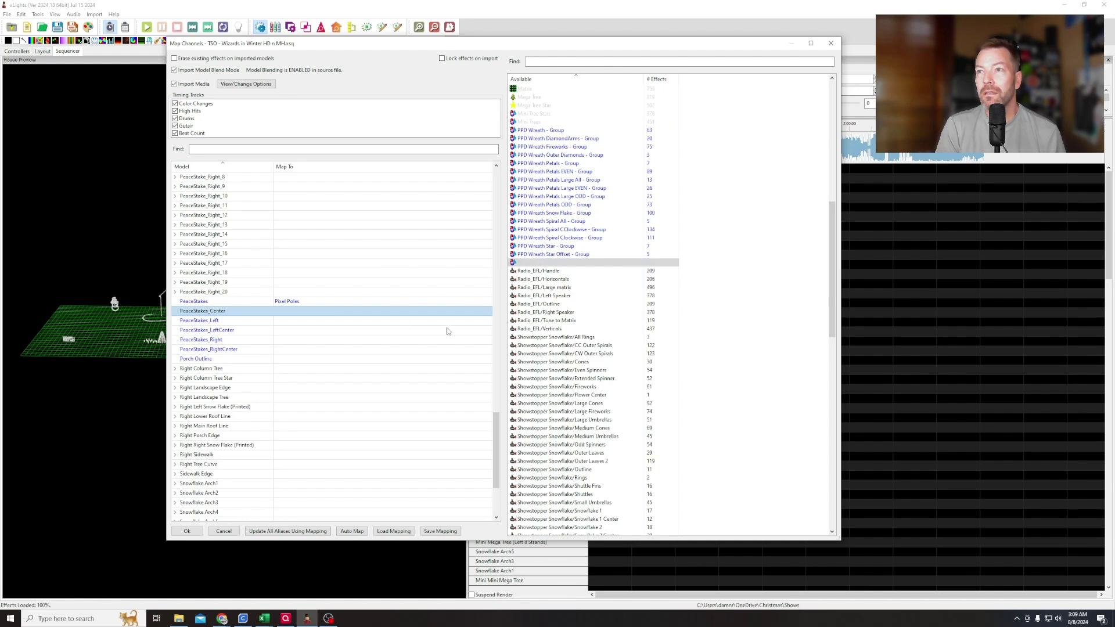
Step: Map the source Snowflakes group to the layout's Snowflakes group
scroll(550, 341, "down", 3)
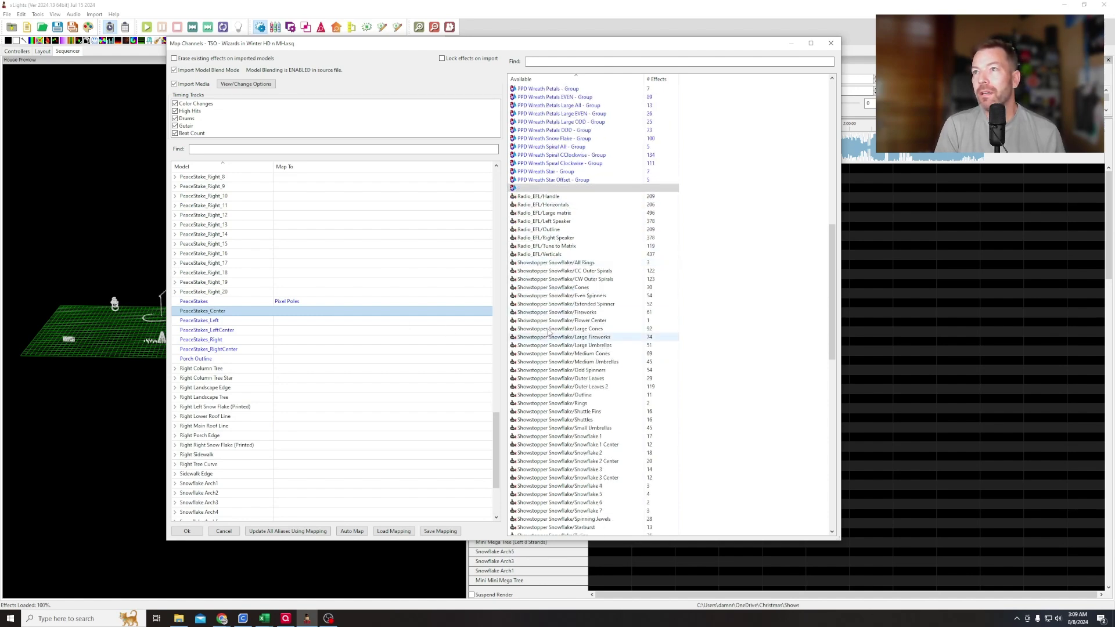
scroll(549, 266, "down", 18)
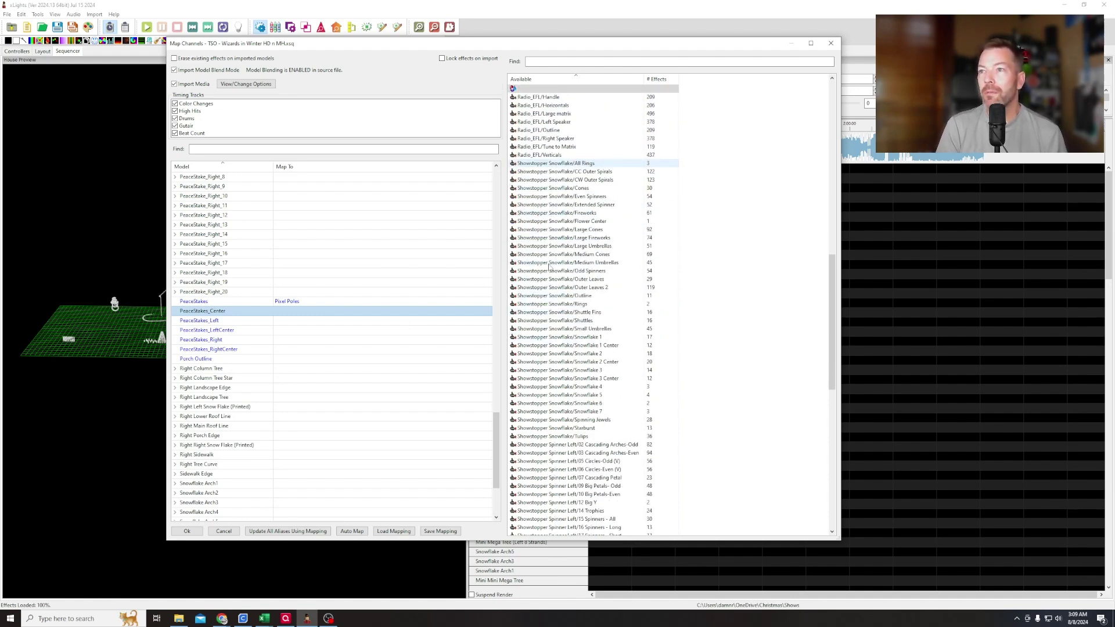
scroll(549, 268, "down", 5)
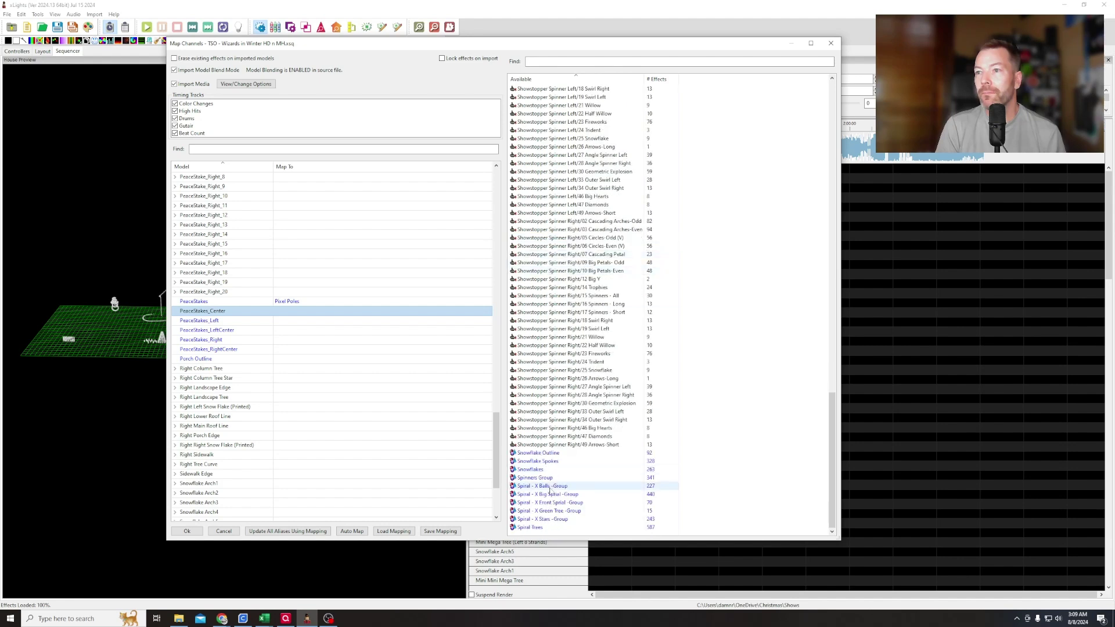
scroll(497, 446, "down", 4)
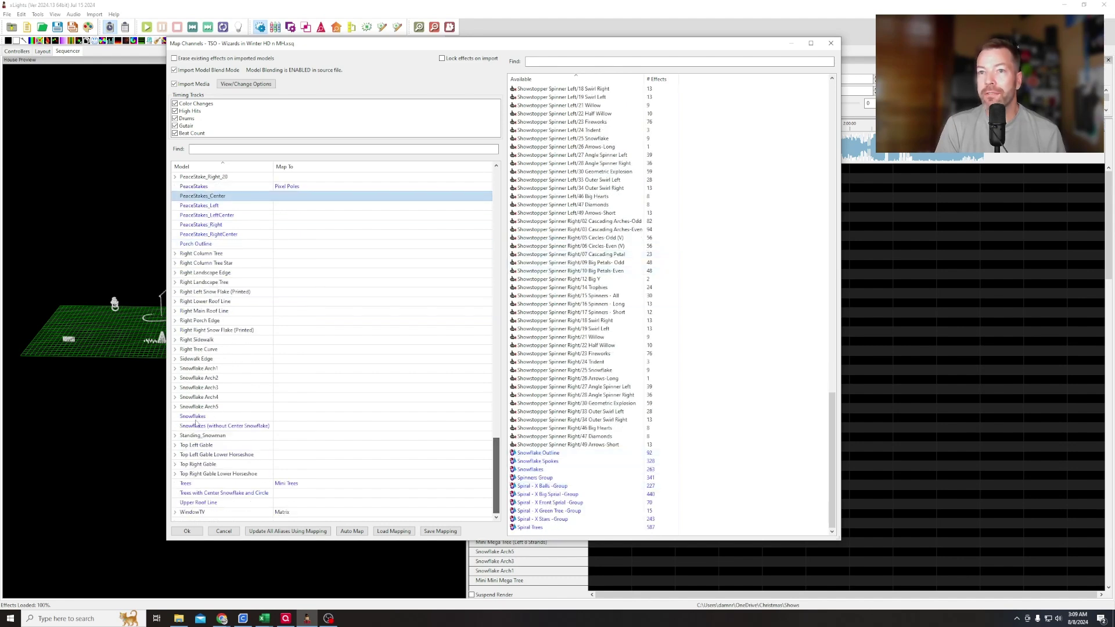
left_click_drag(549, 469, 302, 417)
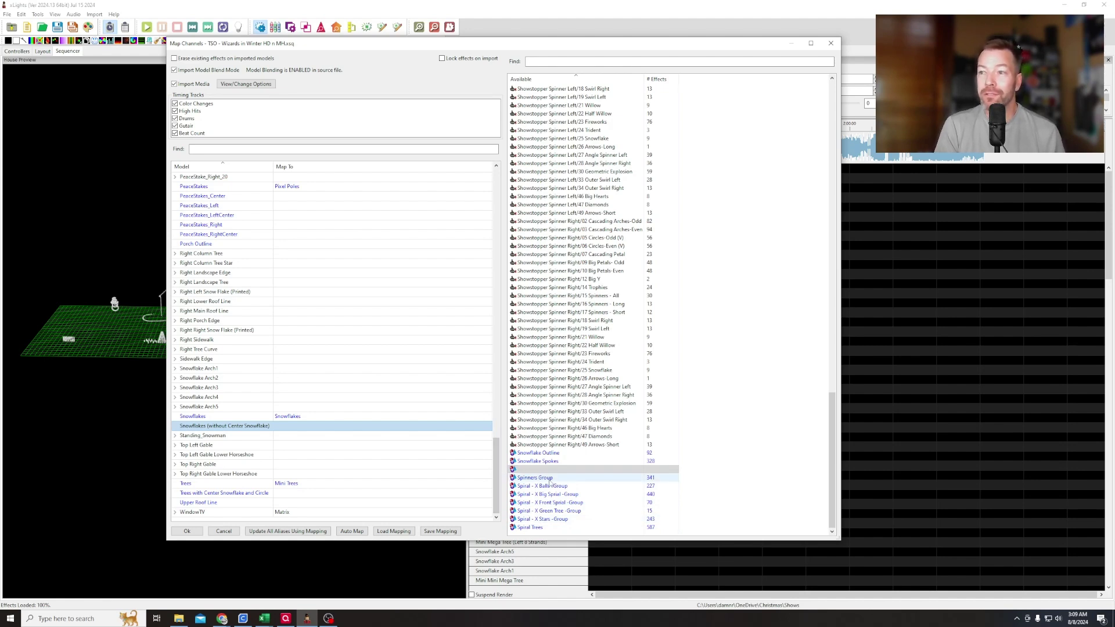
Step: Map the source Spinners Group to the Circle model
scroll(497, 489, "up", 1)
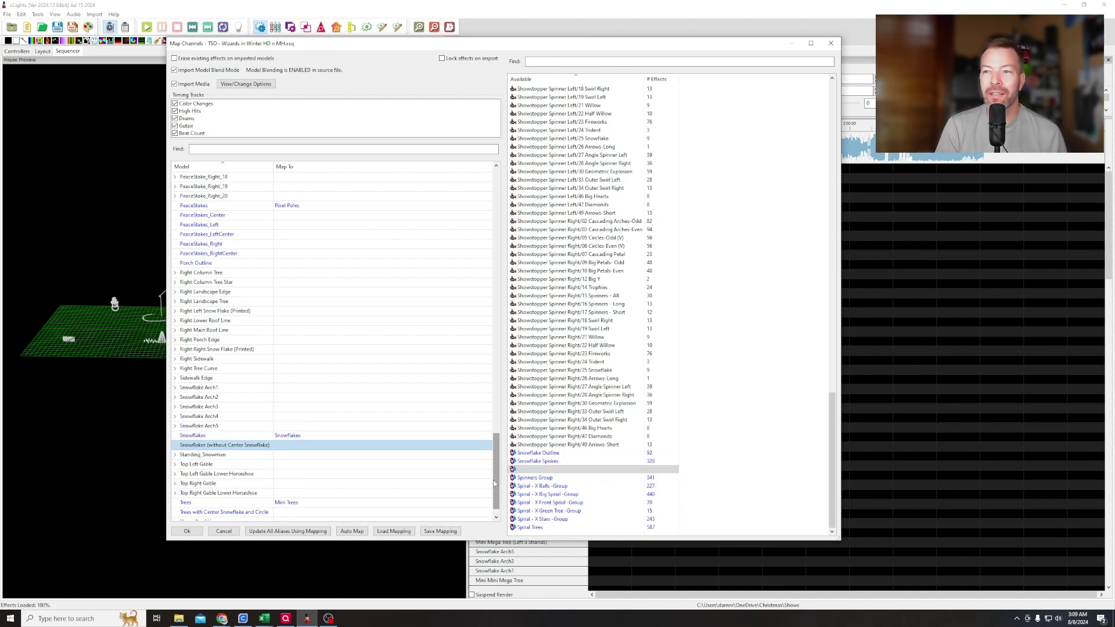
left_click_drag(495, 485, 473, 219)
left_click(516, 470)
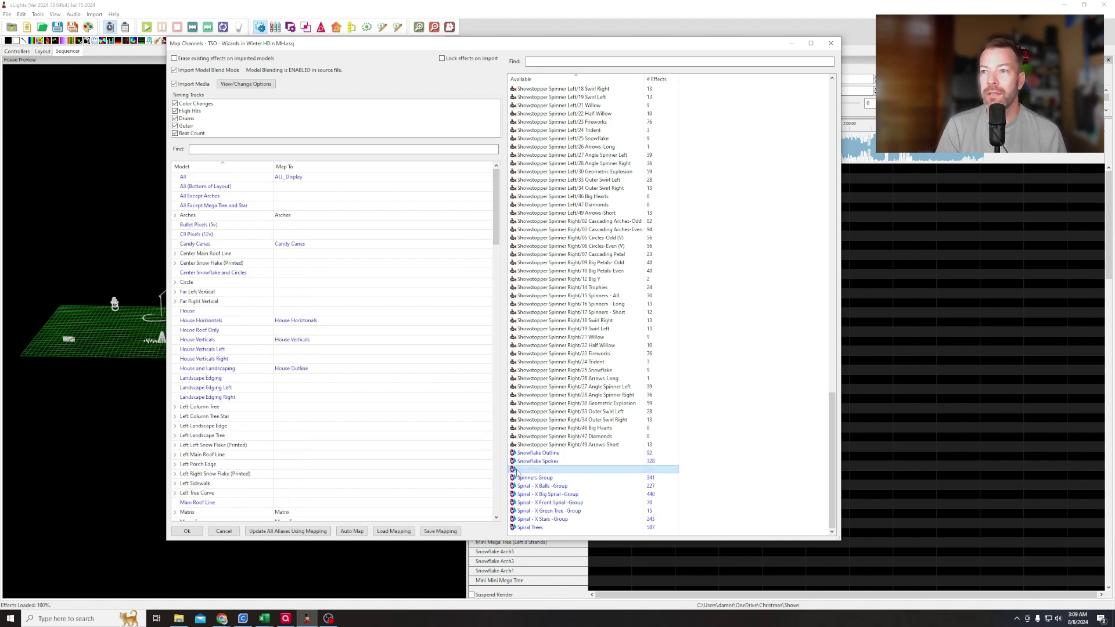
left_click_drag(531, 473, 289, 288)
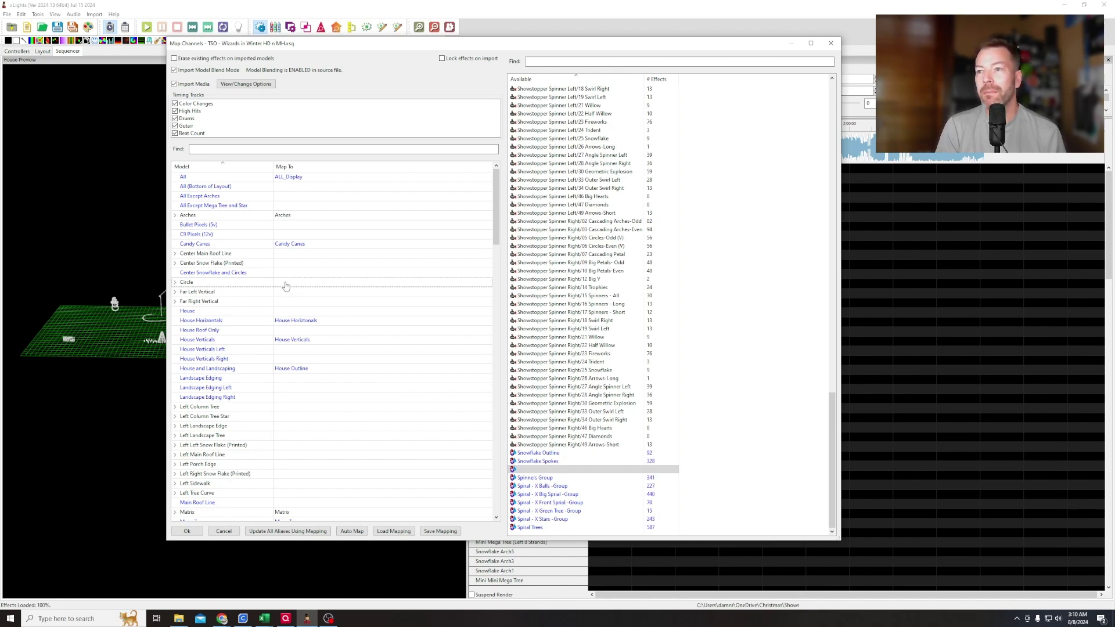
left_click_drag(286, 286, 286, 288)
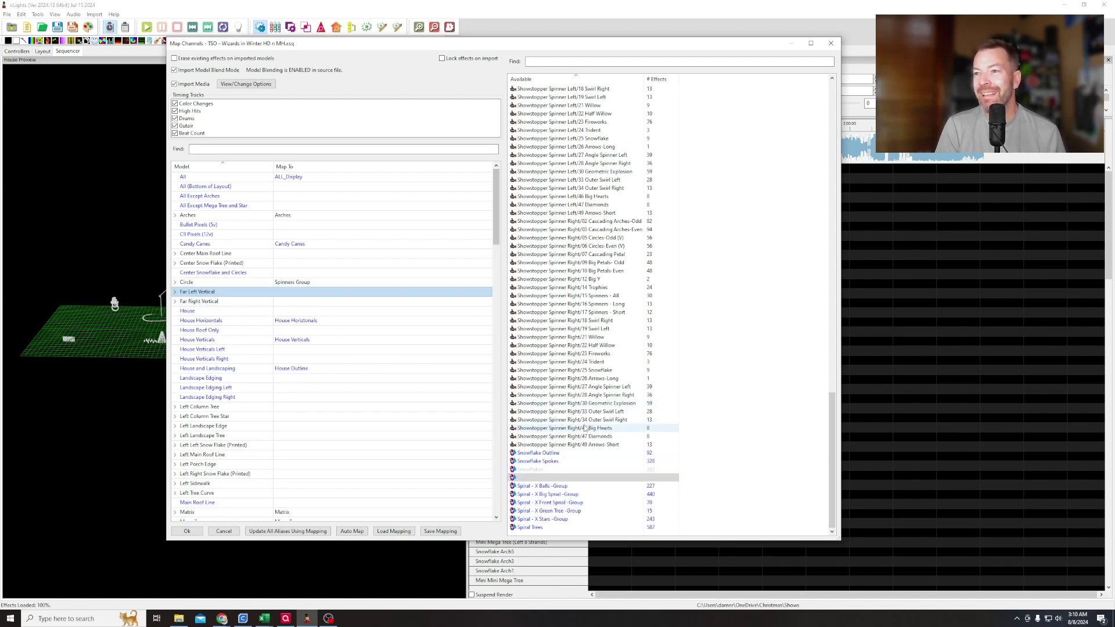
Step: Save the completed channel mapping as mapping.xmap in the Wizards in Winter (HD) - TSO - RGB Sequences folder
left_click_drag(830, 492, 813, 271)
scroll(568, 401, "up", 12)
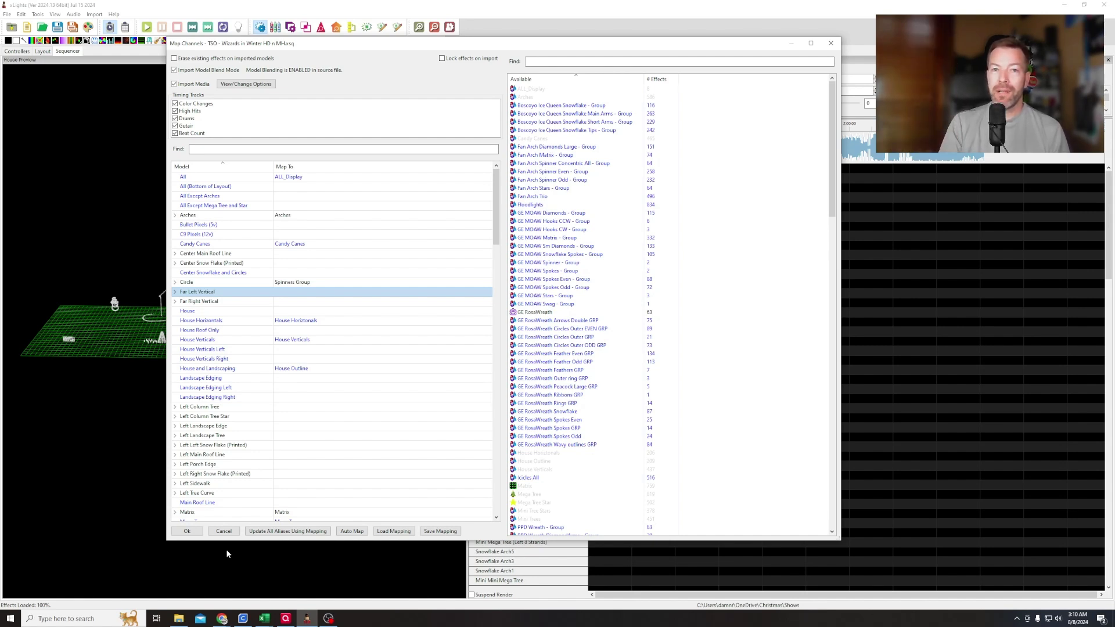
left_click(433, 532)
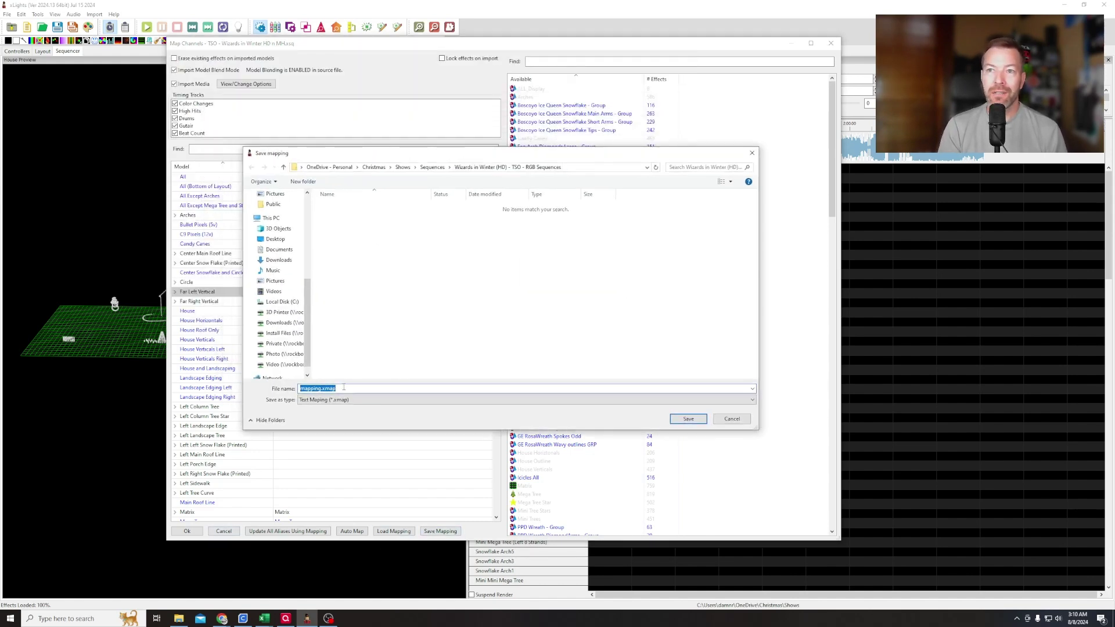
left_click(684, 420)
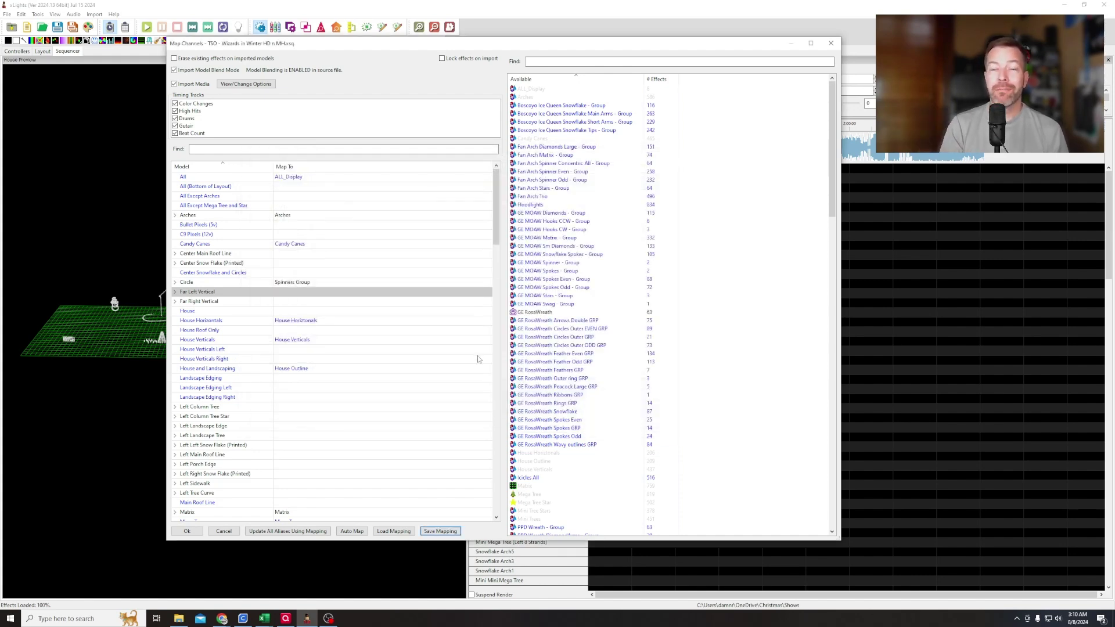
Step: Import the mapped effects into the sequence and render all of its effects
left_click(186, 531)
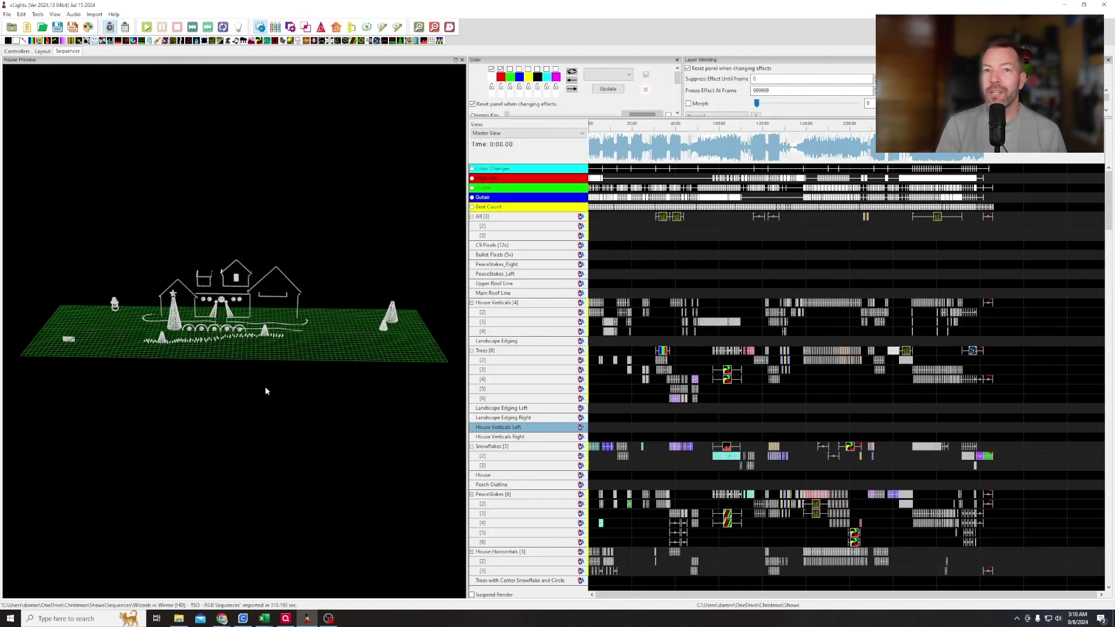
scroll(700, 312, "down", 6)
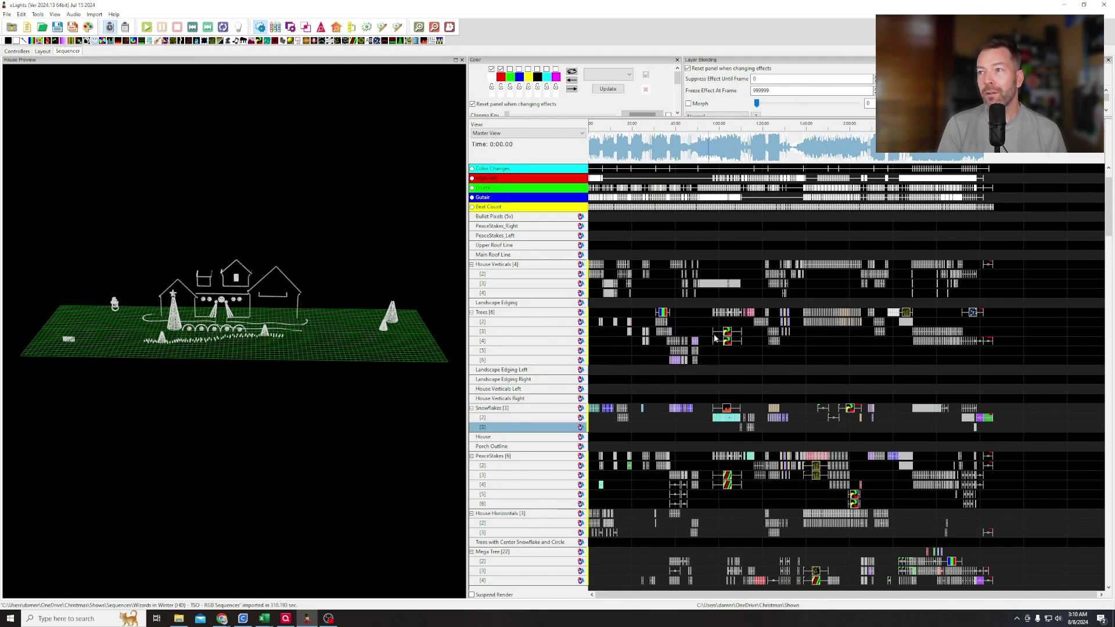
scroll(744, 404, "up", 6)
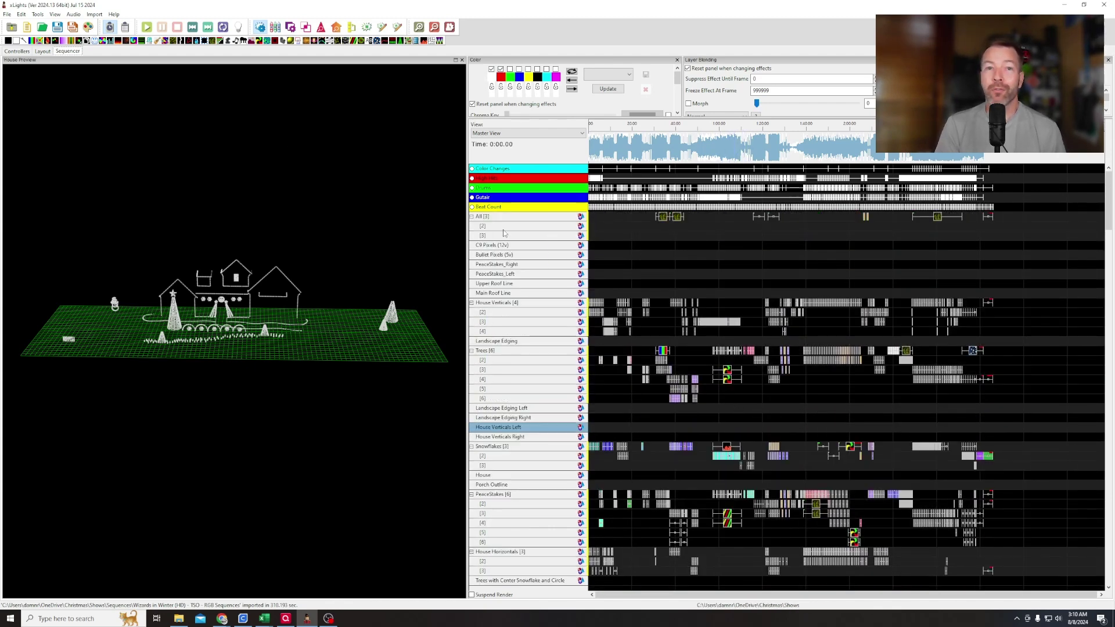
left_click(89, 27)
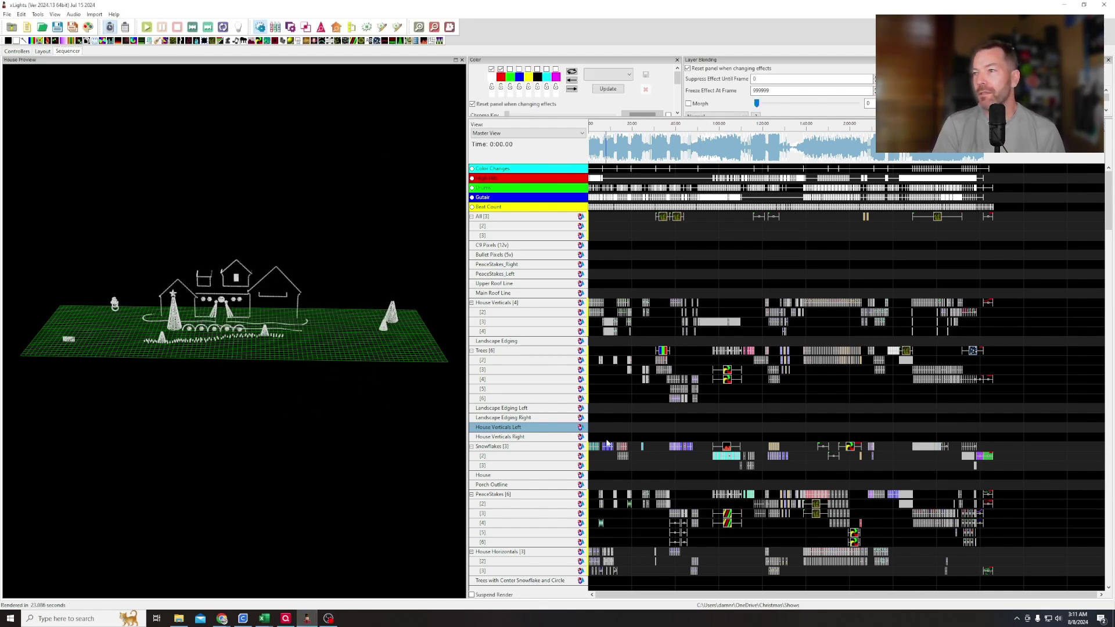
Step: Enlarge the House Preview, play the sequence to check the imported effects, stop playback, and narrow the preview
left_click_drag(277, 359, 707, 336)
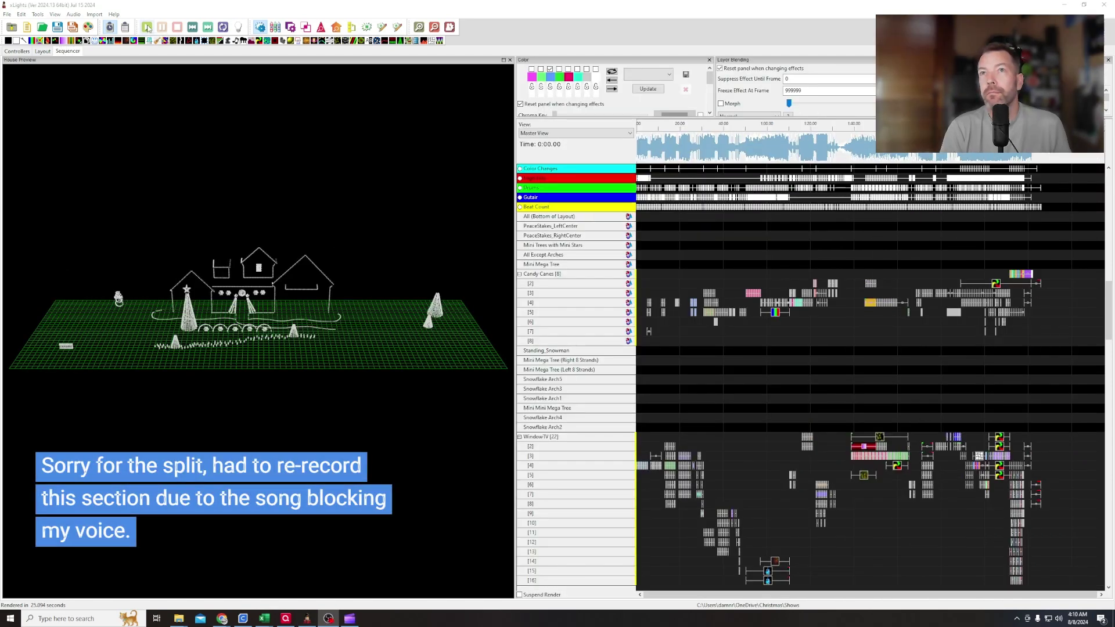
left_click(146, 27)
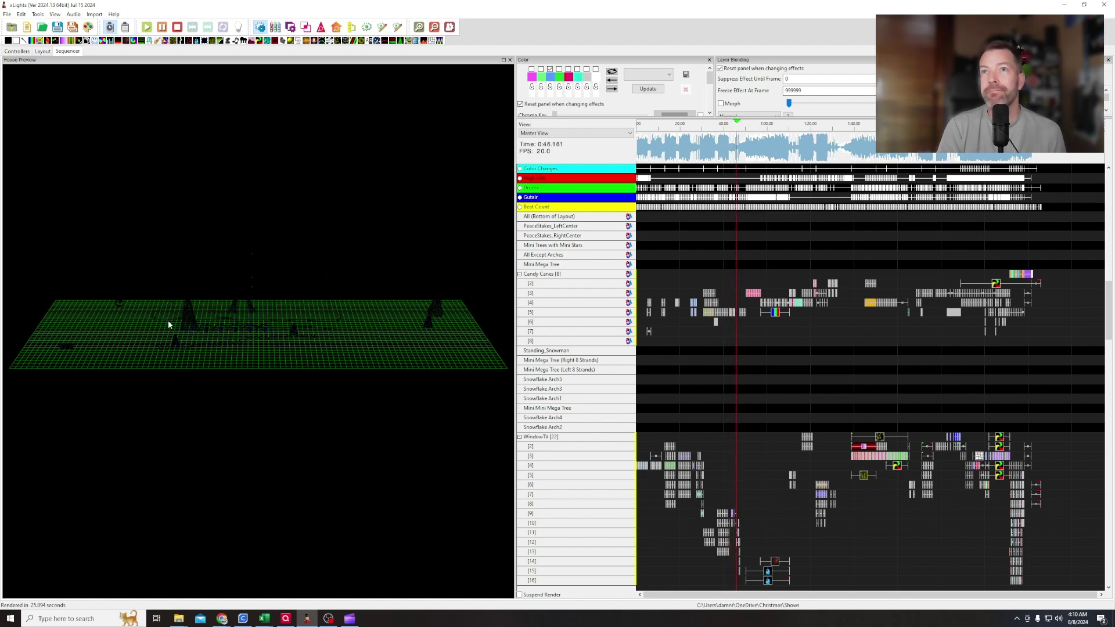
key("space")
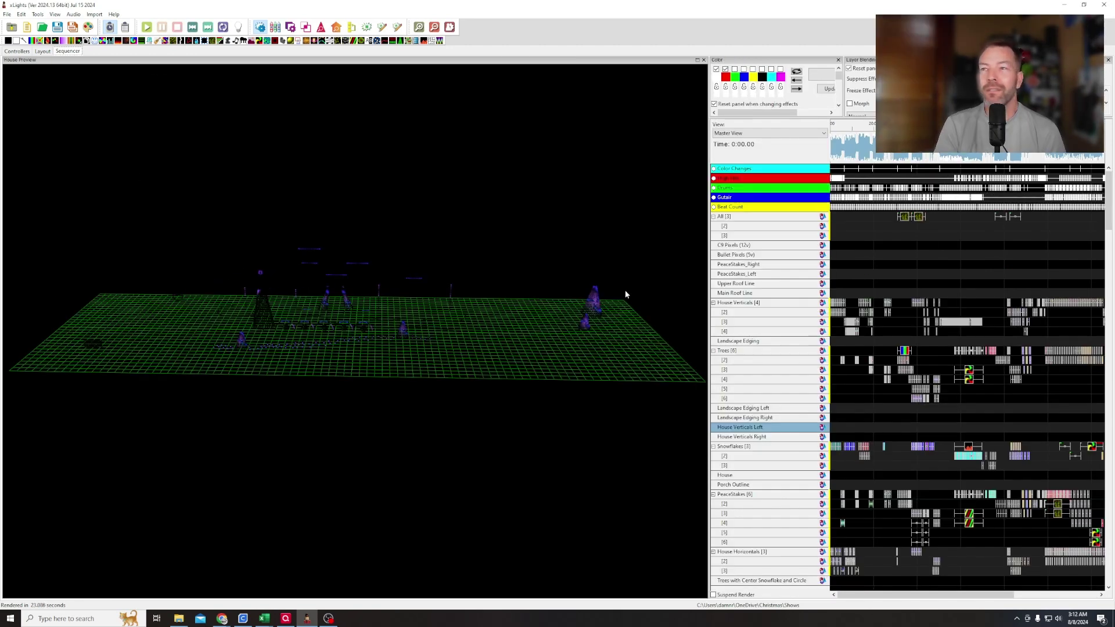
left_click_drag(706, 306, 587, 319)
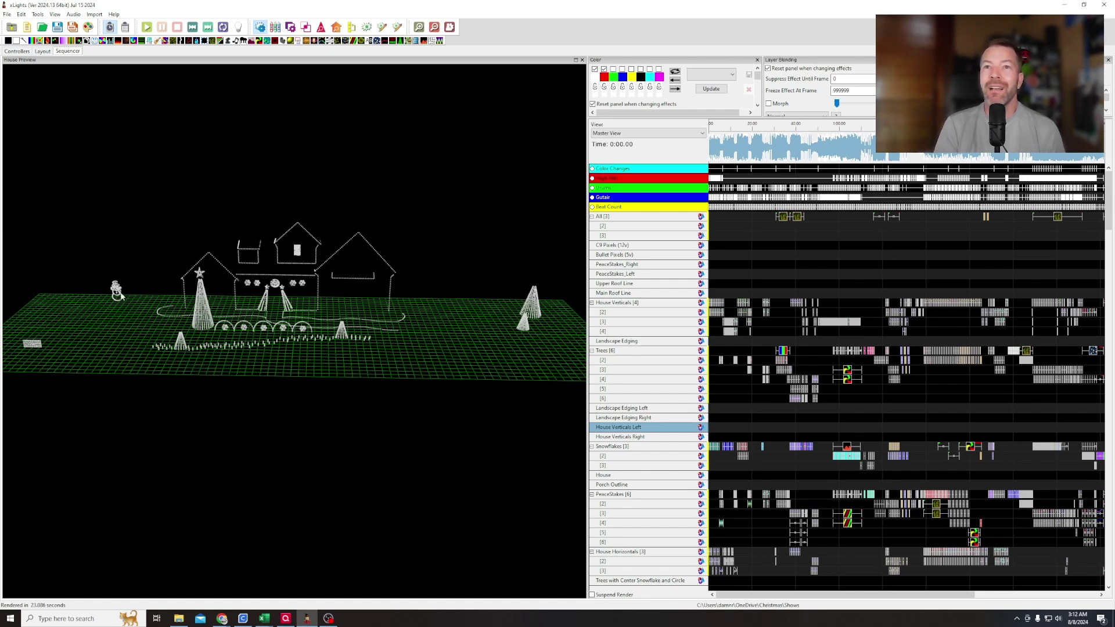
Step: Select the All group in the layout and enlarge its settings area to filter the models available for adding
left_click(43, 52)
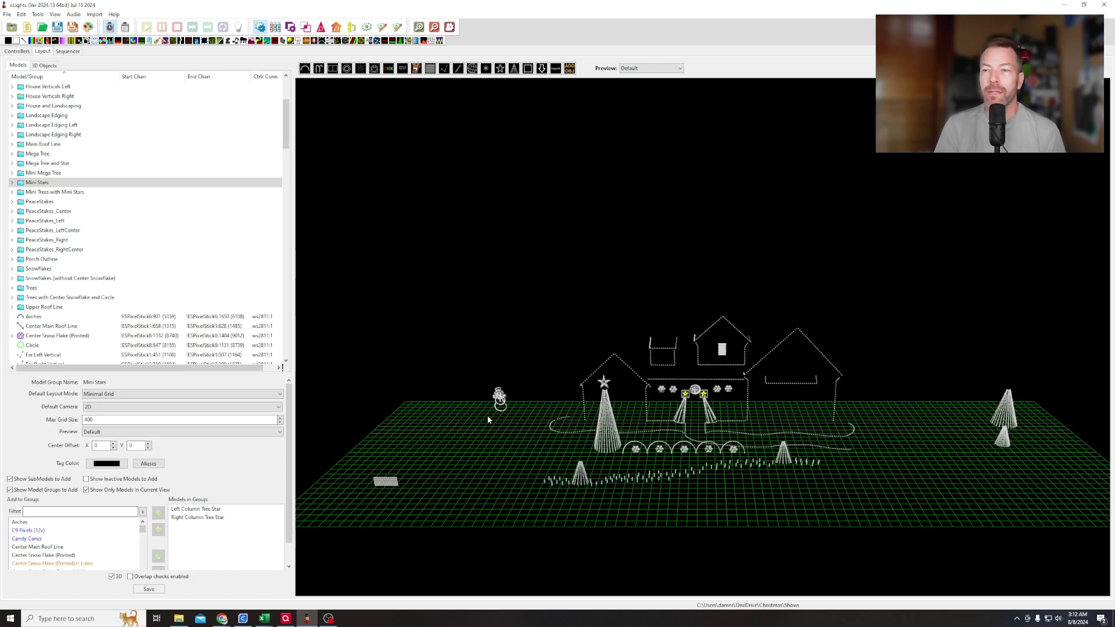
scroll(497, 406, "up", 1)
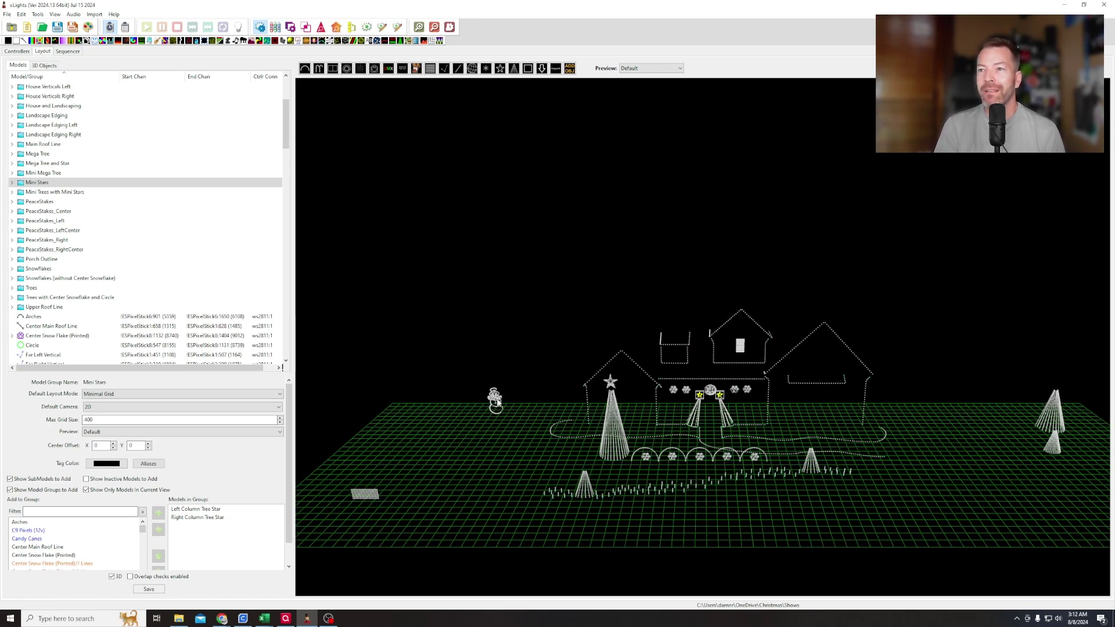
left_click(498, 402)
scroll(121, 189, "up", 4)
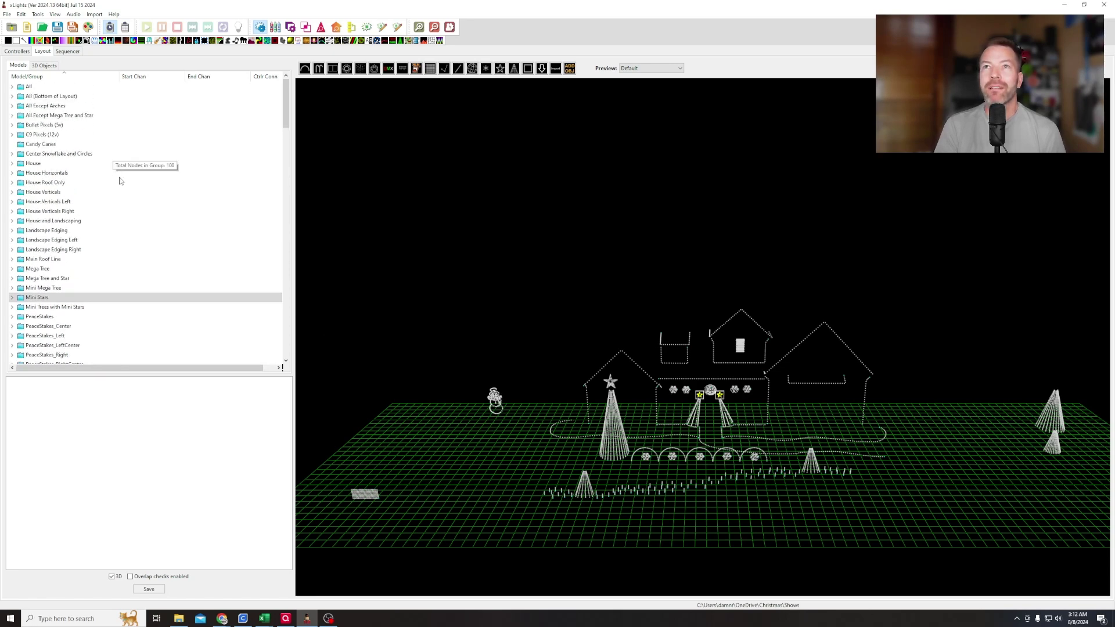
left_click(39, 89)
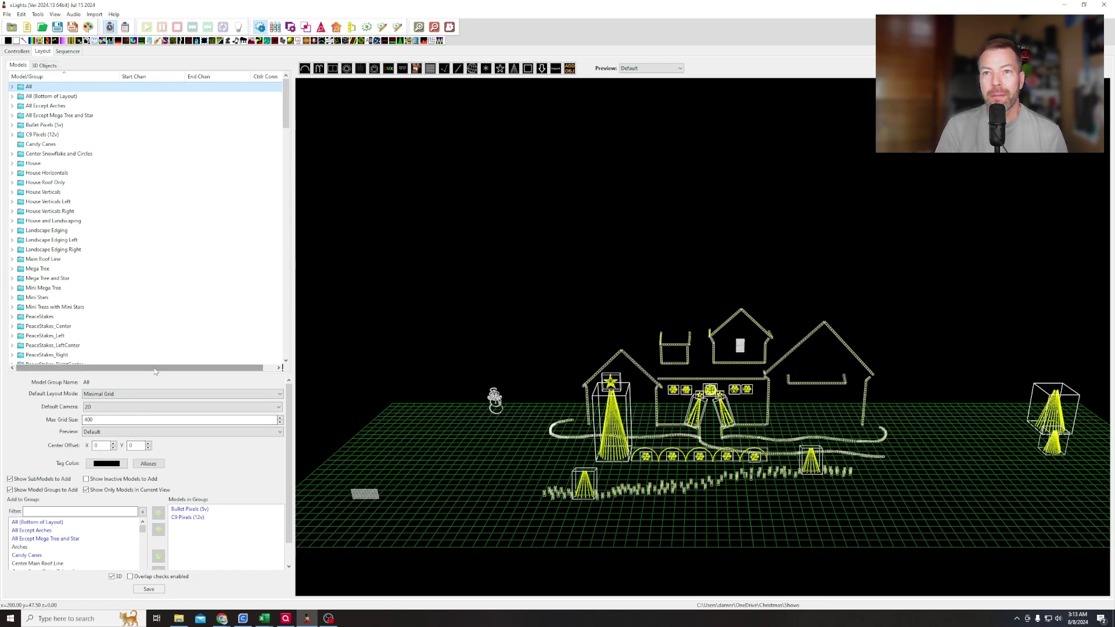
left_click_drag(145, 376, 144, 295)
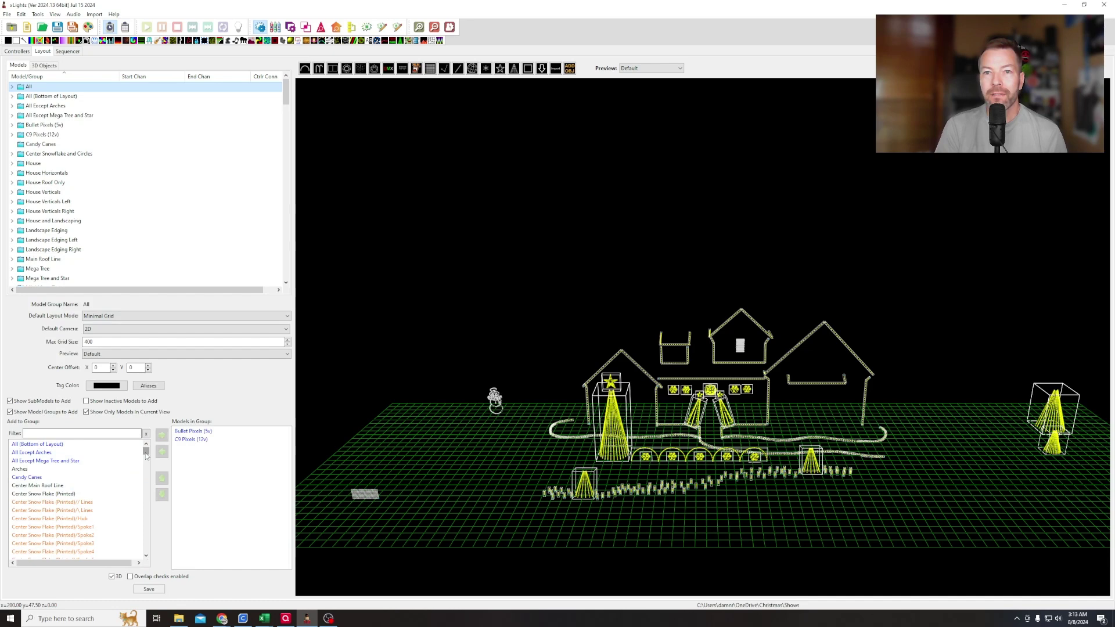
scroll(147, 456, "down", 20)
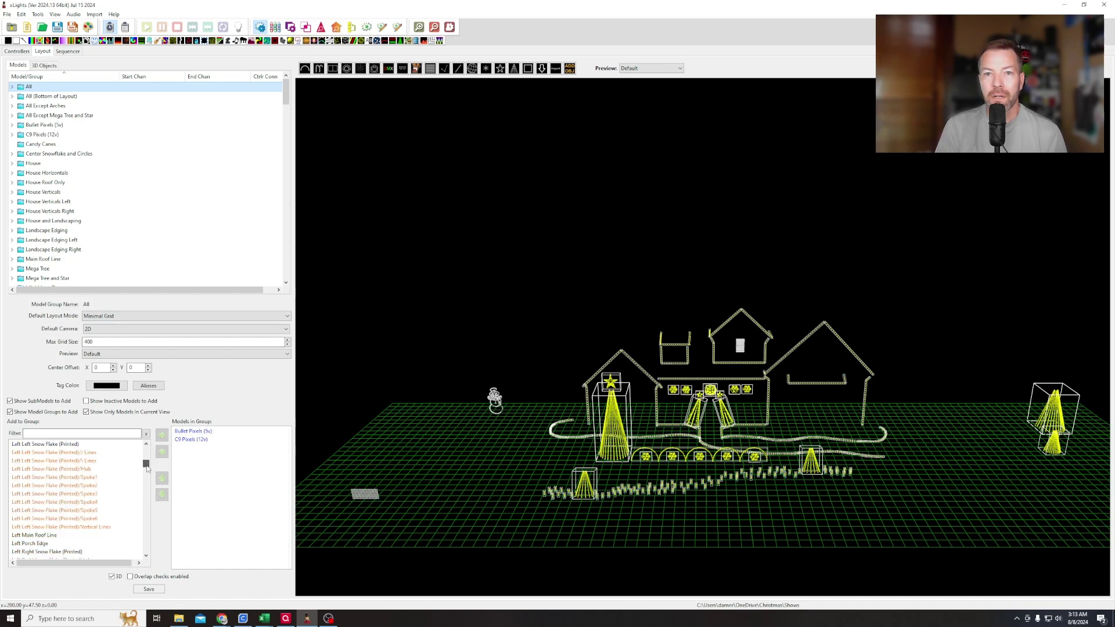
left_click(75, 434)
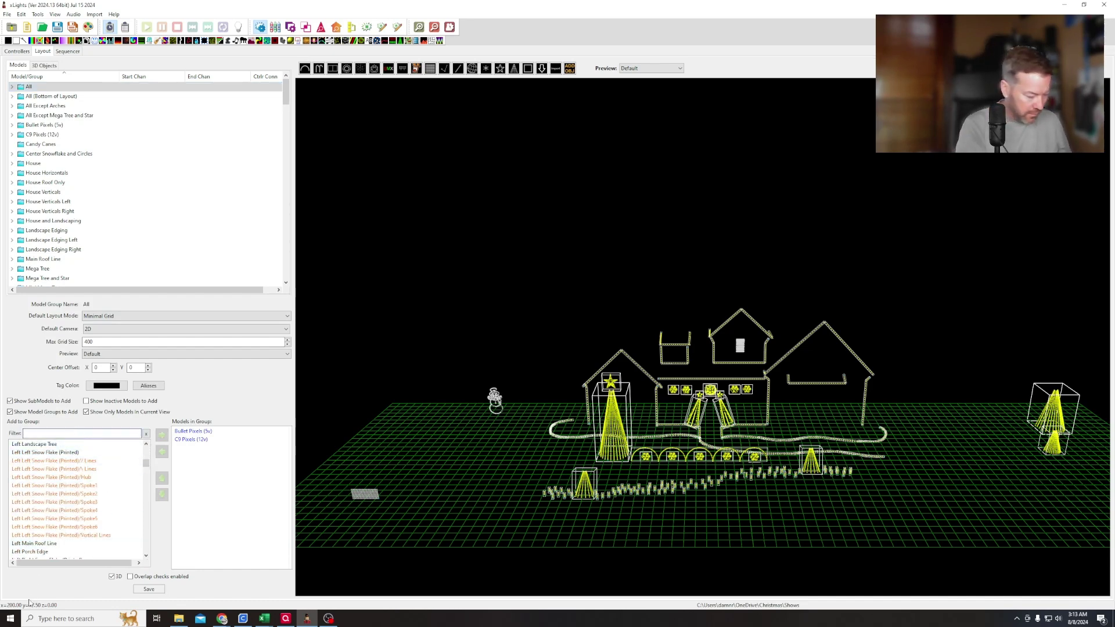
type("snow")
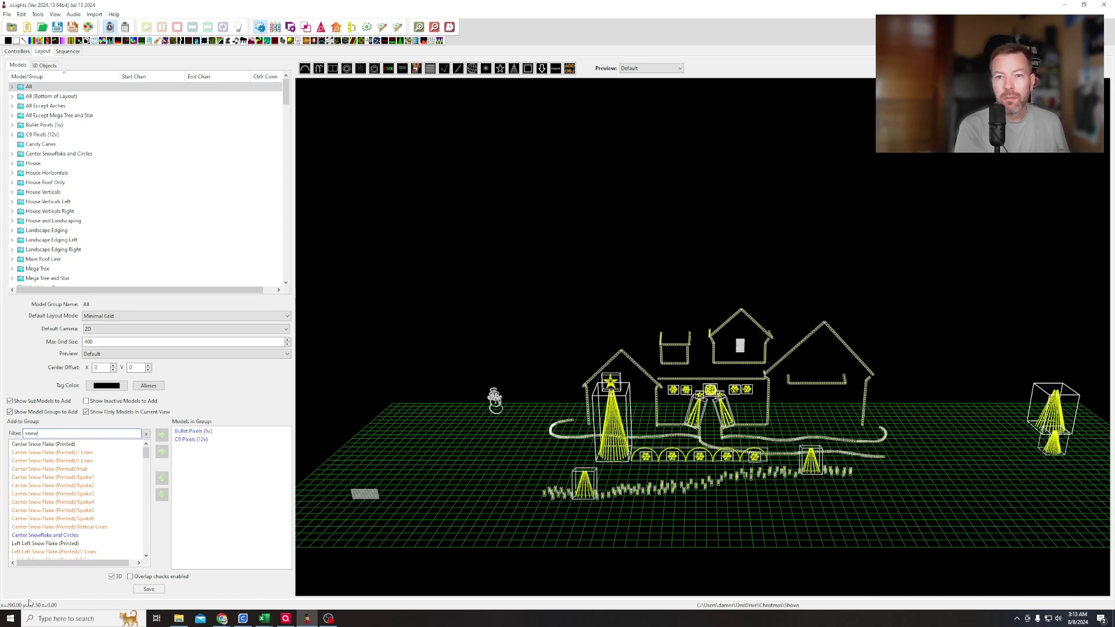
key("BackSpace")
key("BackSpace")
key("BackSpace")
type("bos")
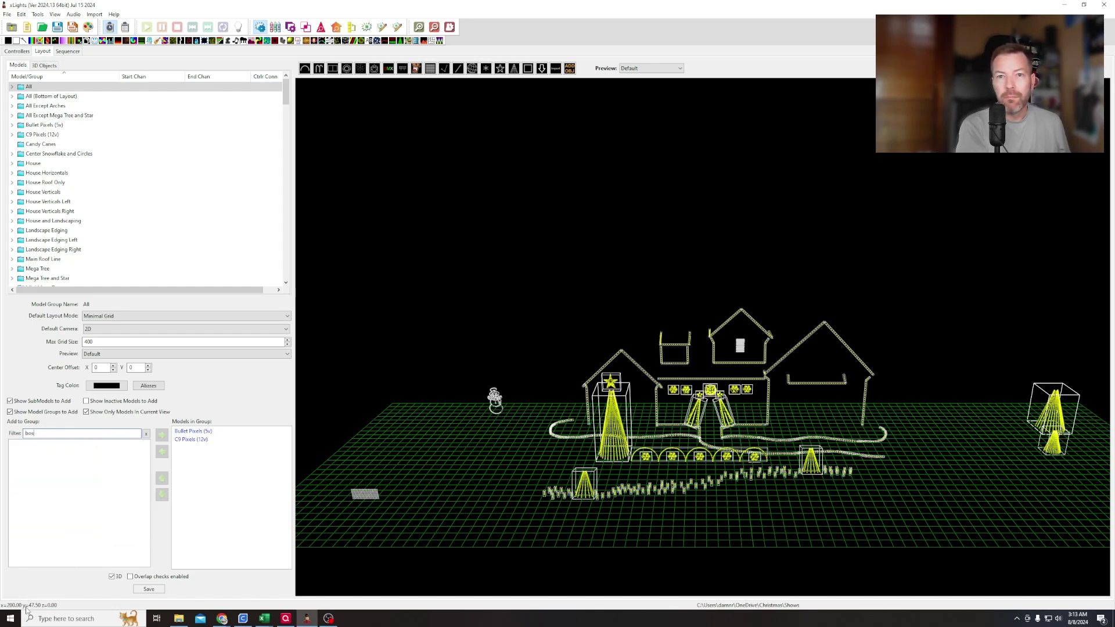
key("BackSpace")
key("BackSpace")
key("BackSpace")
key("BackSpace")
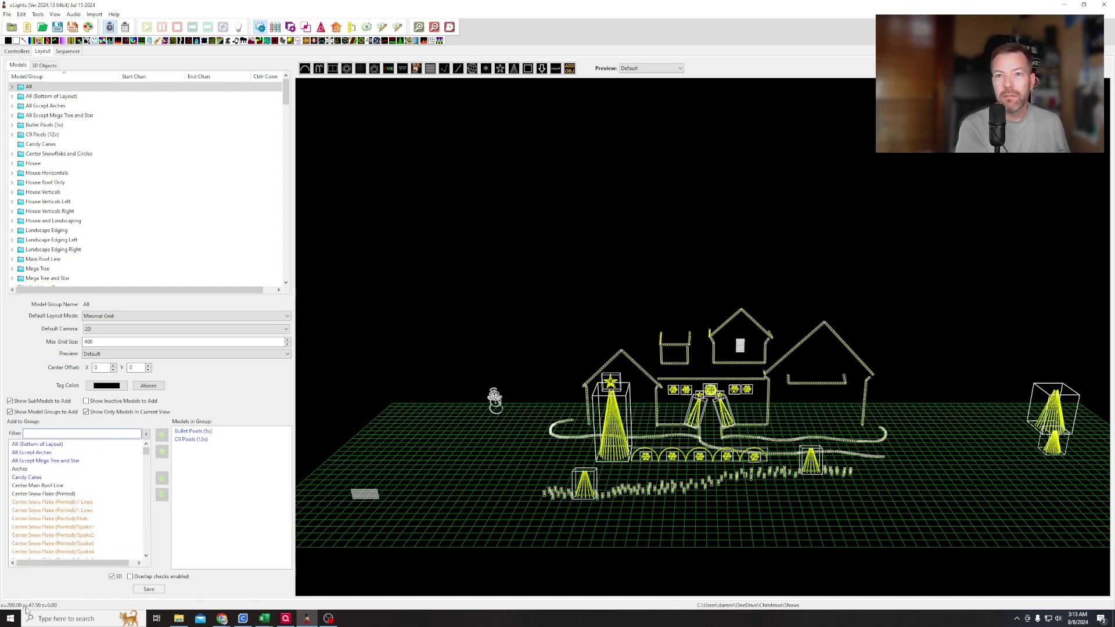
Step: Filter the available models by "man", add Standing_Snowman to the All group, and save the layout
type("man")
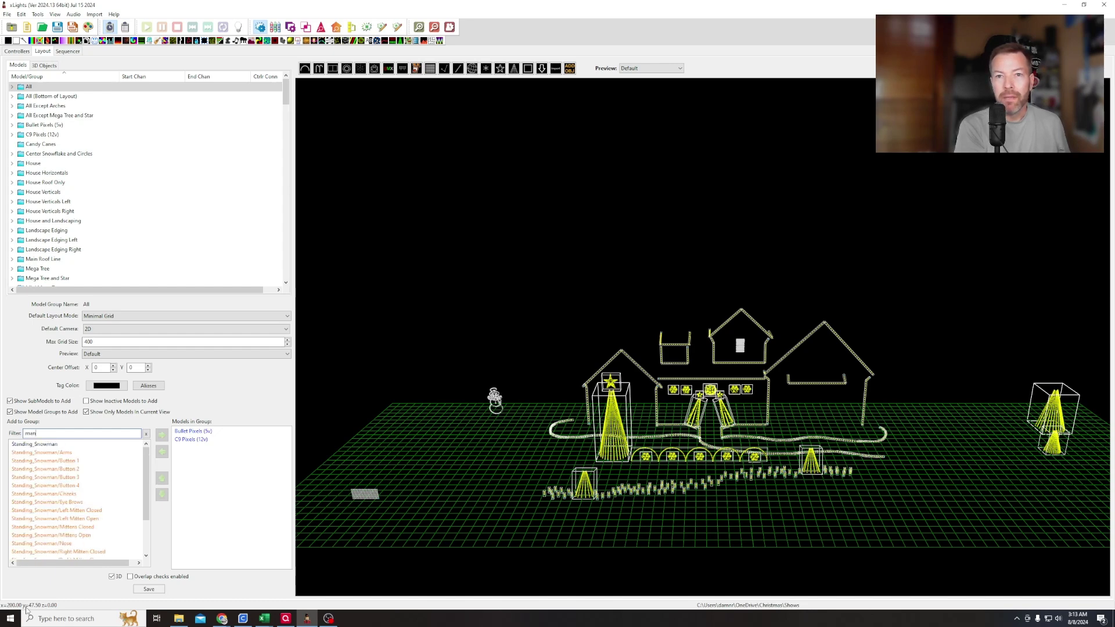
left_click(35, 444)
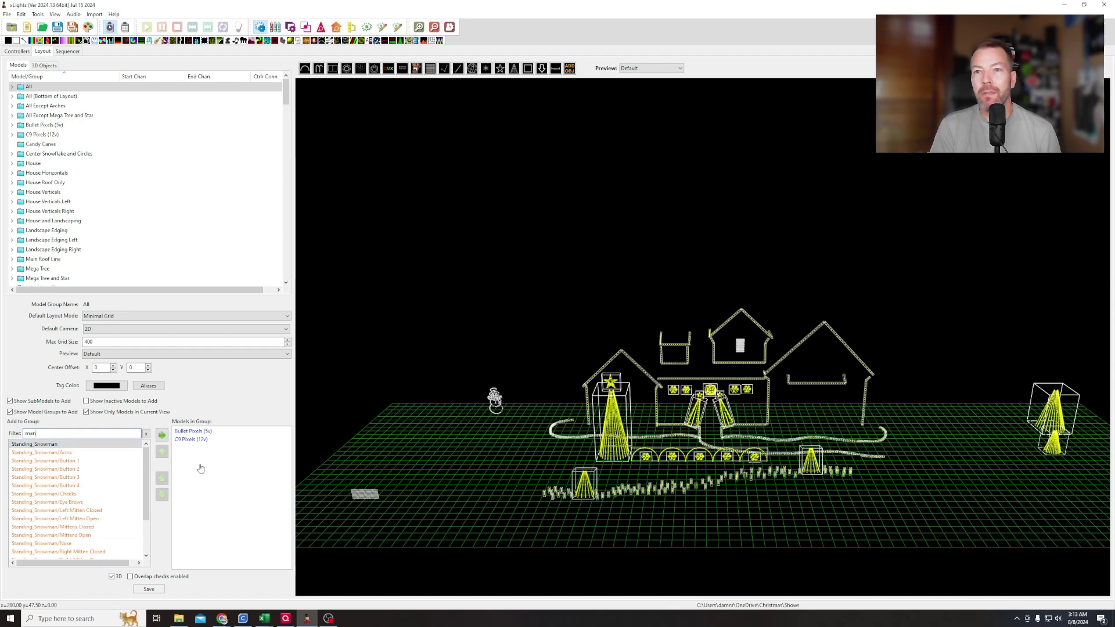
left_click_drag(198, 456, 198, 454)
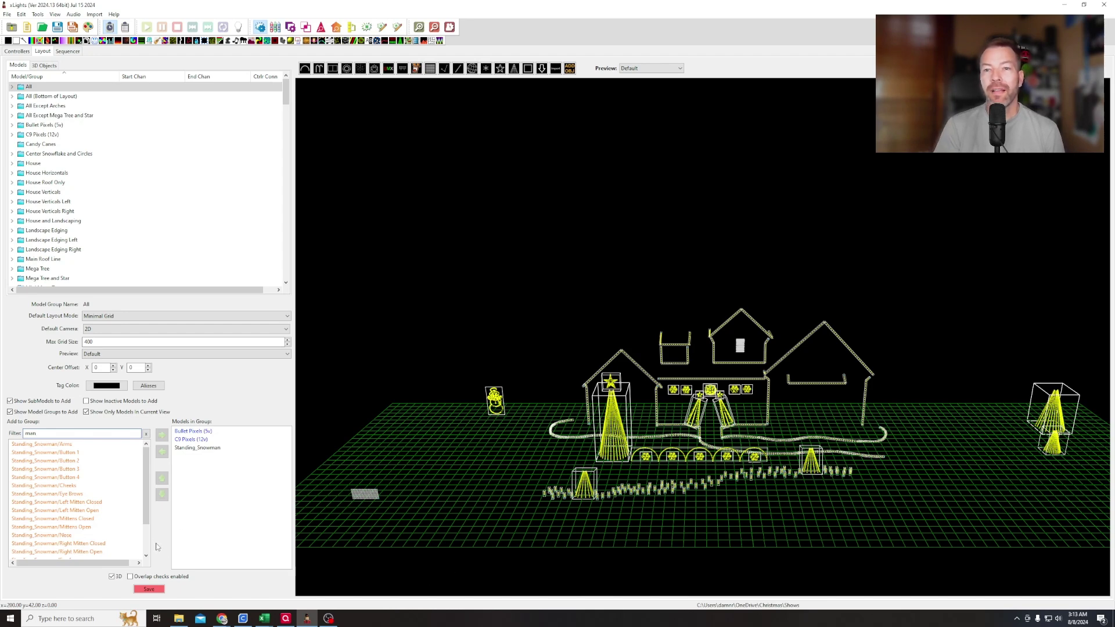
left_click(147, 590)
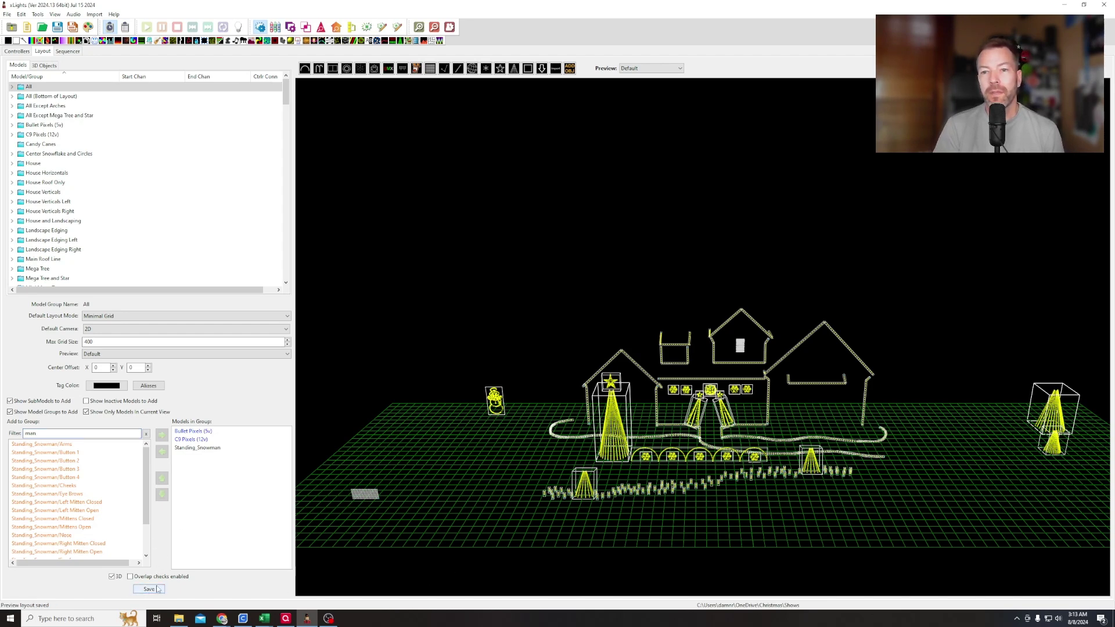
Step: Return to the sequencer, resize the House Preview, and open TSO - Wizards in Winter HD n MH for effect import
left_click(67, 52)
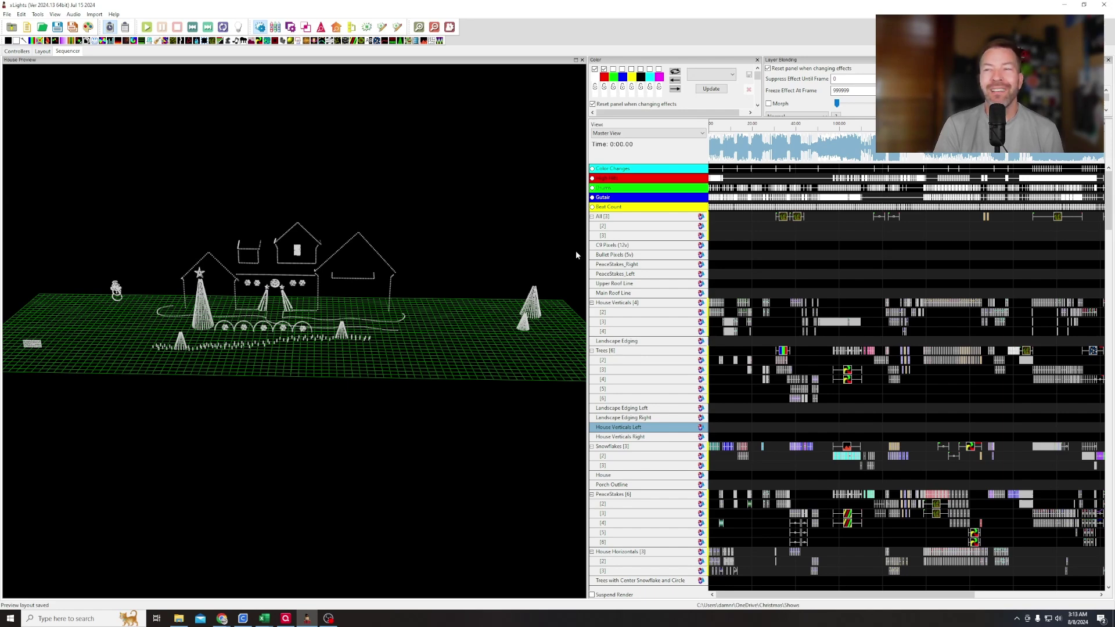
left_click_drag(585, 245, 425, 262)
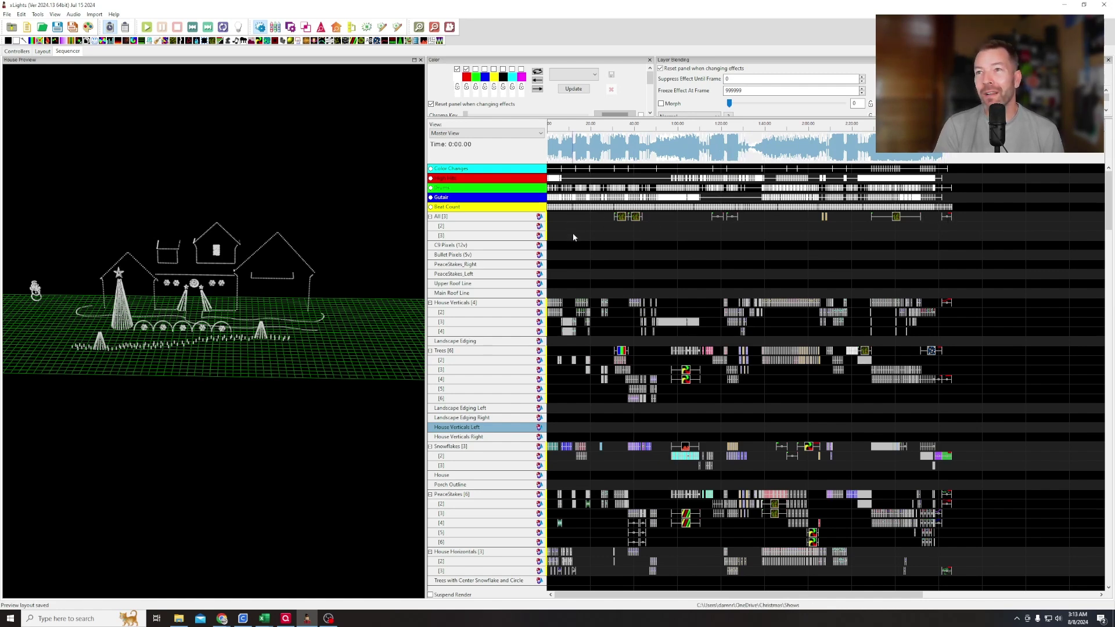
left_click_drag(424, 297, 533, 354)
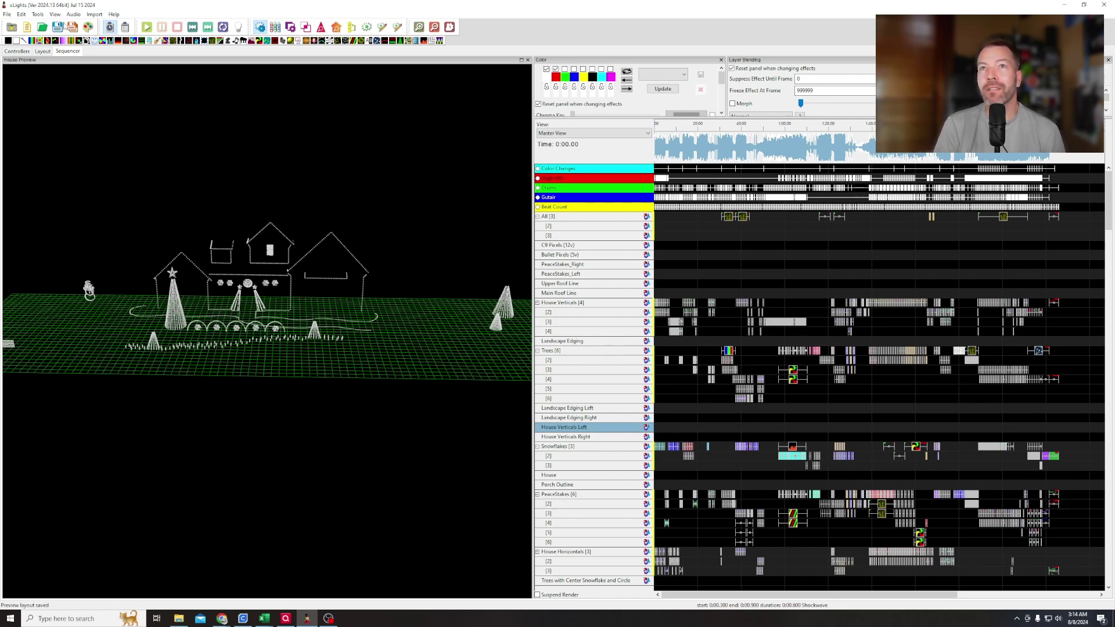
left_click(89, 27)
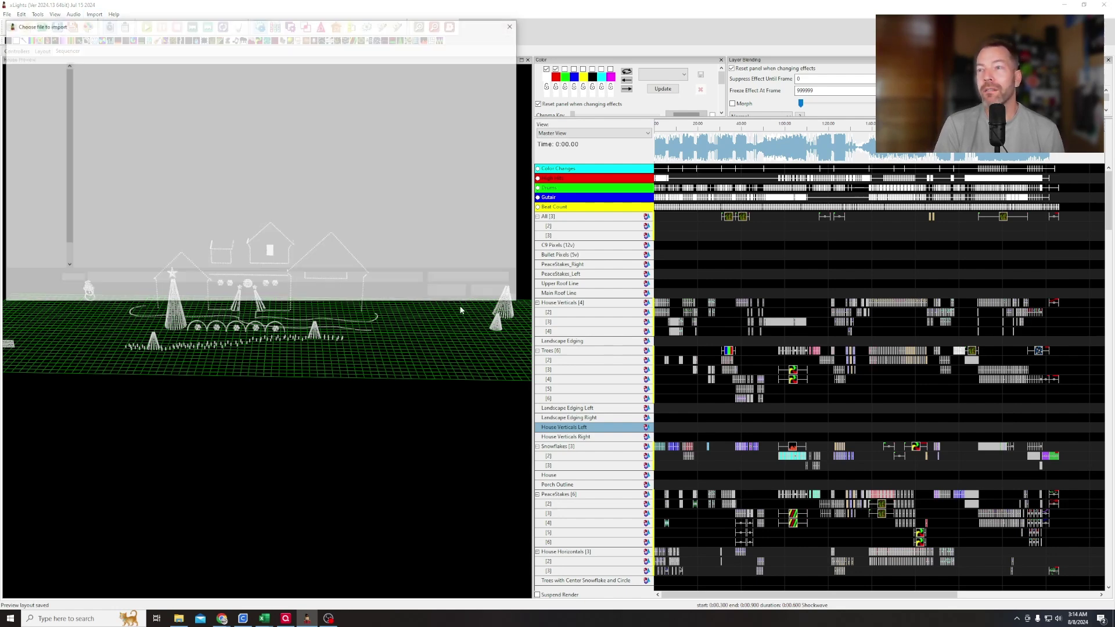
left_click_drag(267, 31, 403, 225)
left_click(244, 275)
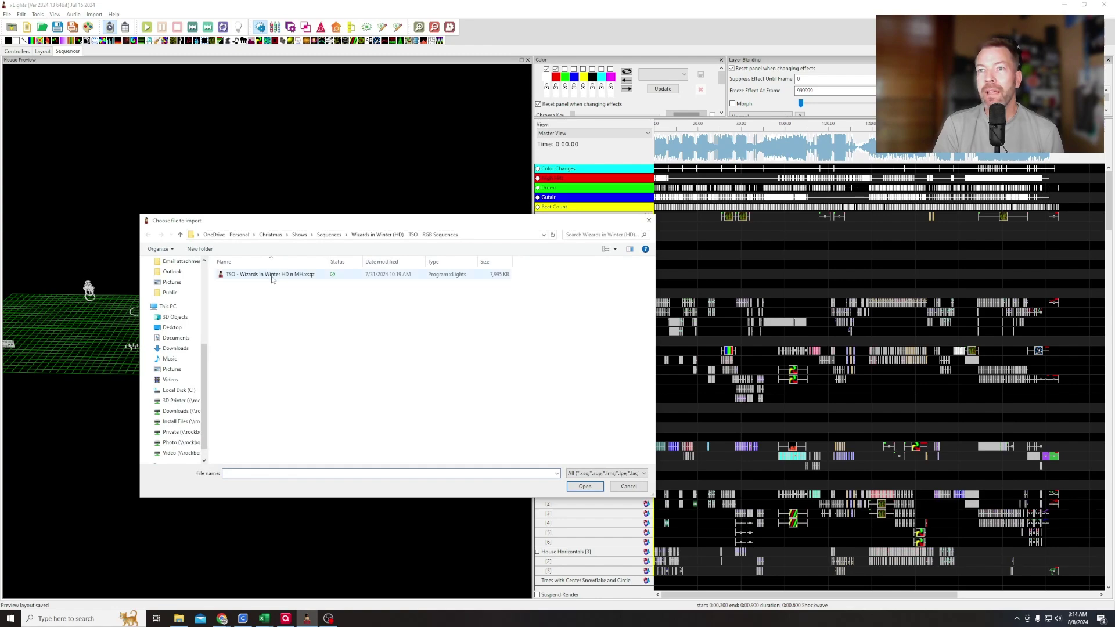
left_click(585, 486)
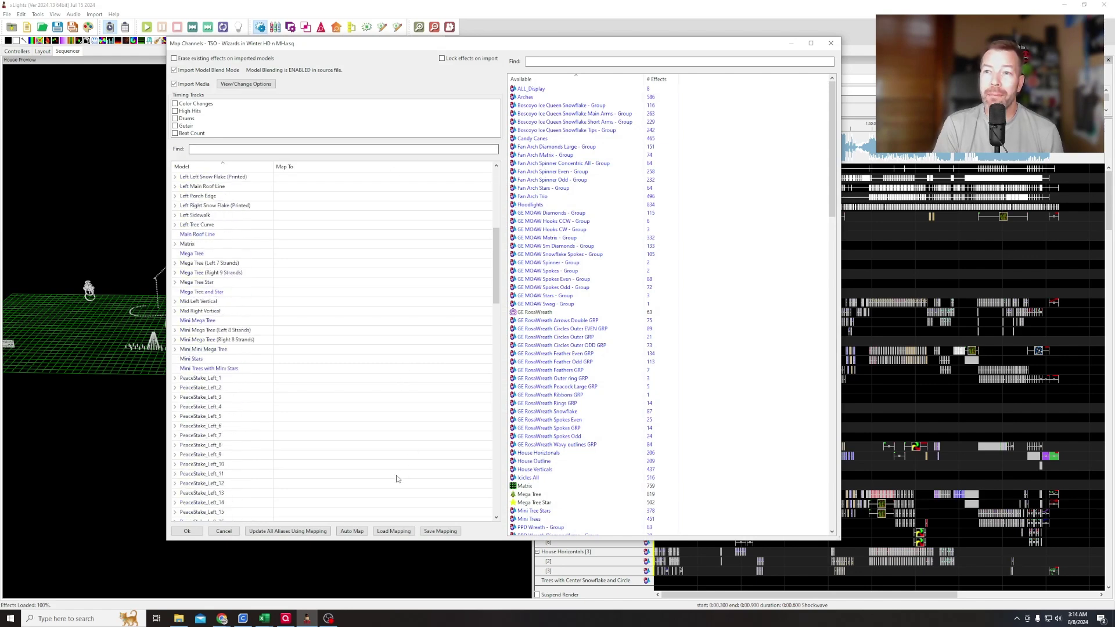
Step: Load the saved mapping file into the channel mapping
left_click(398, 532)
double_click(274, 112)
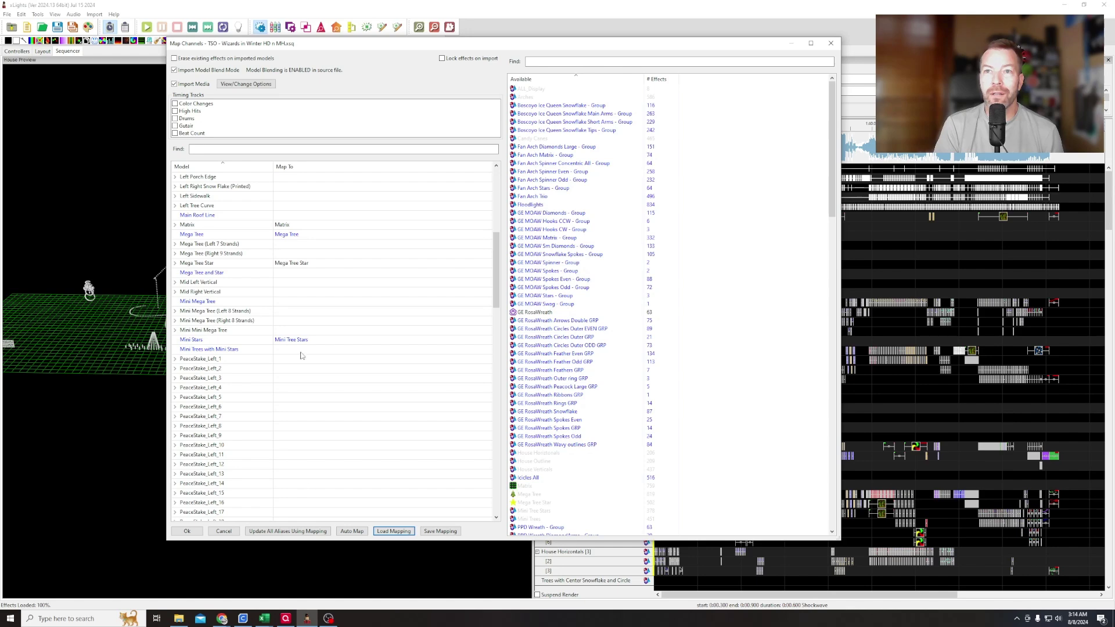
Step: Map the Spiral Trees source effects to the Standing_Snowman model
left_click_drag(496, 259, 474, 461)
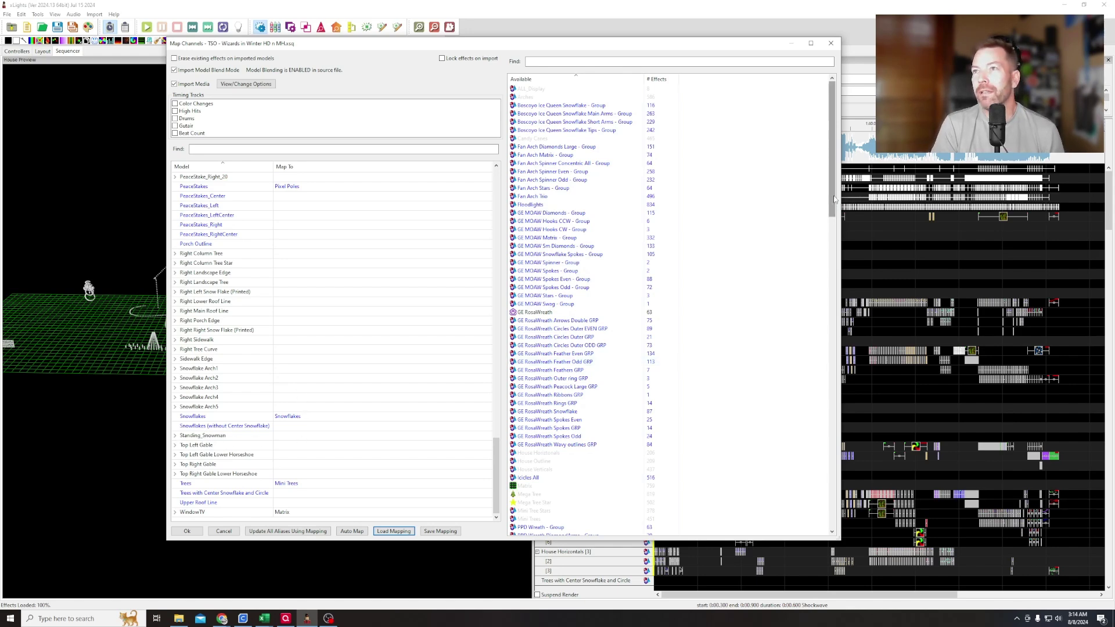
left_click_drag(835, 199, 859, 521)
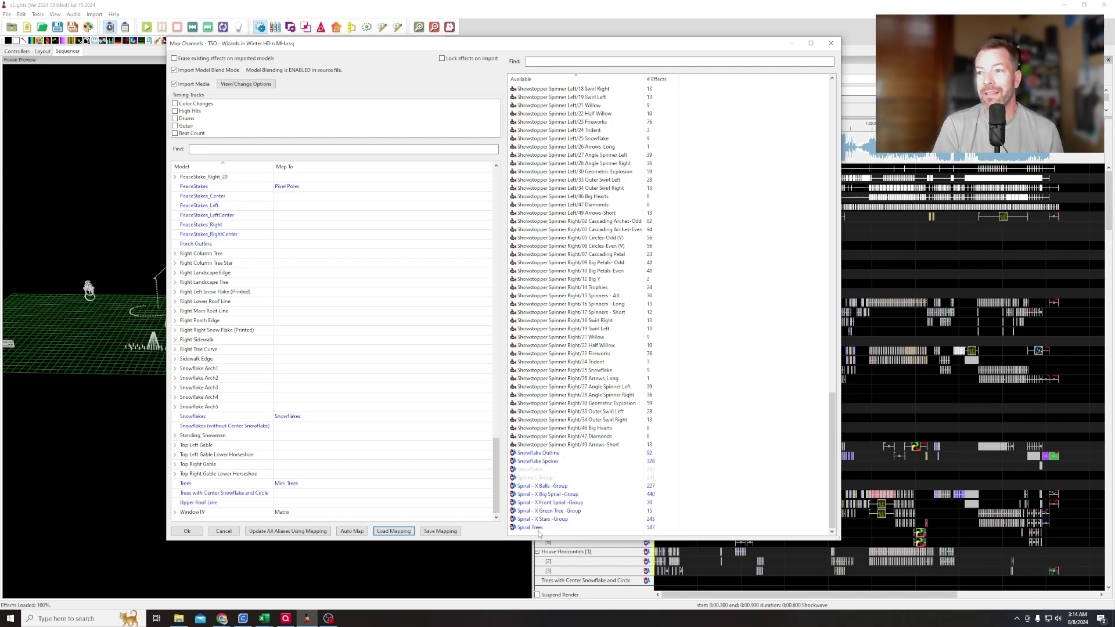
left_click_drag(542, 531, 519, 527)
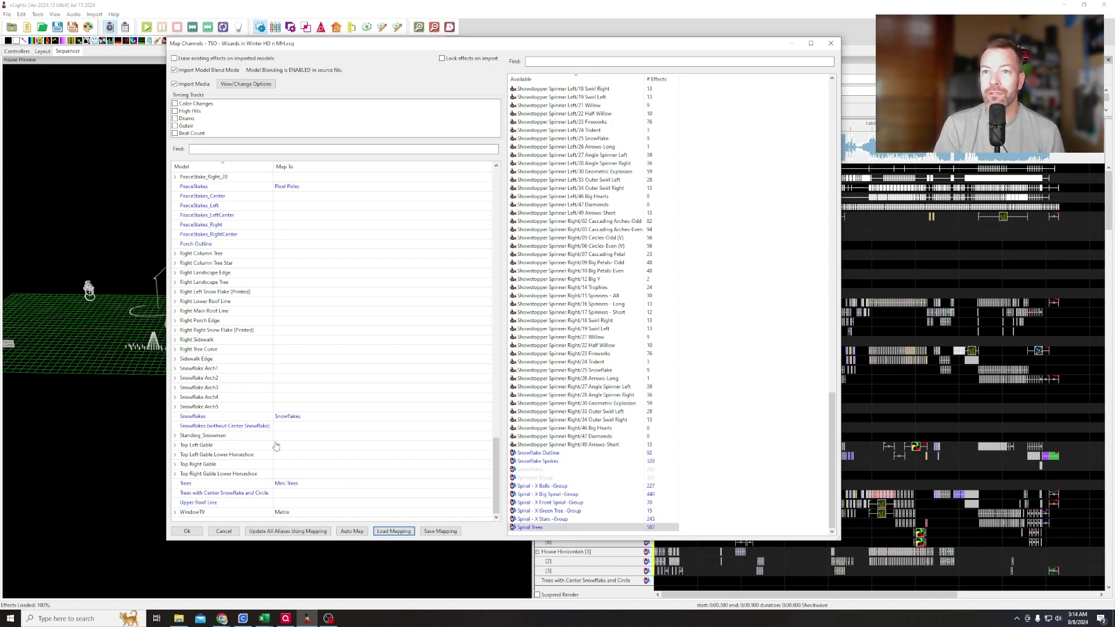
left_click_drag(283, 444, 283, 439)
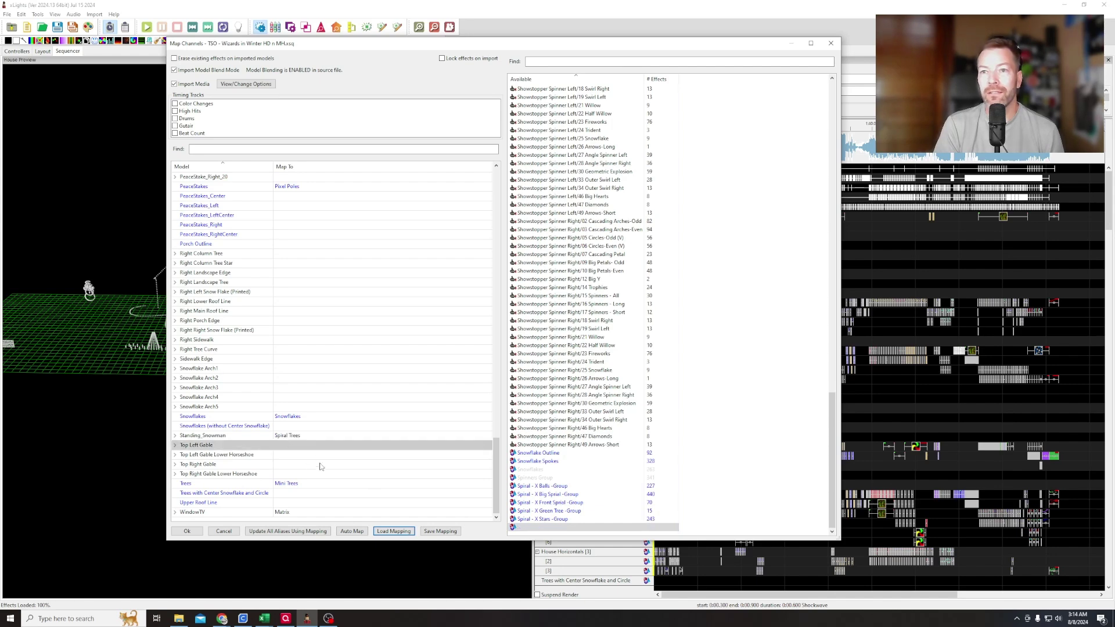
Step: Save the channel mapping over the existing mapping.xmap file and import the mapped effects into the sequence
left_click(443, 532)
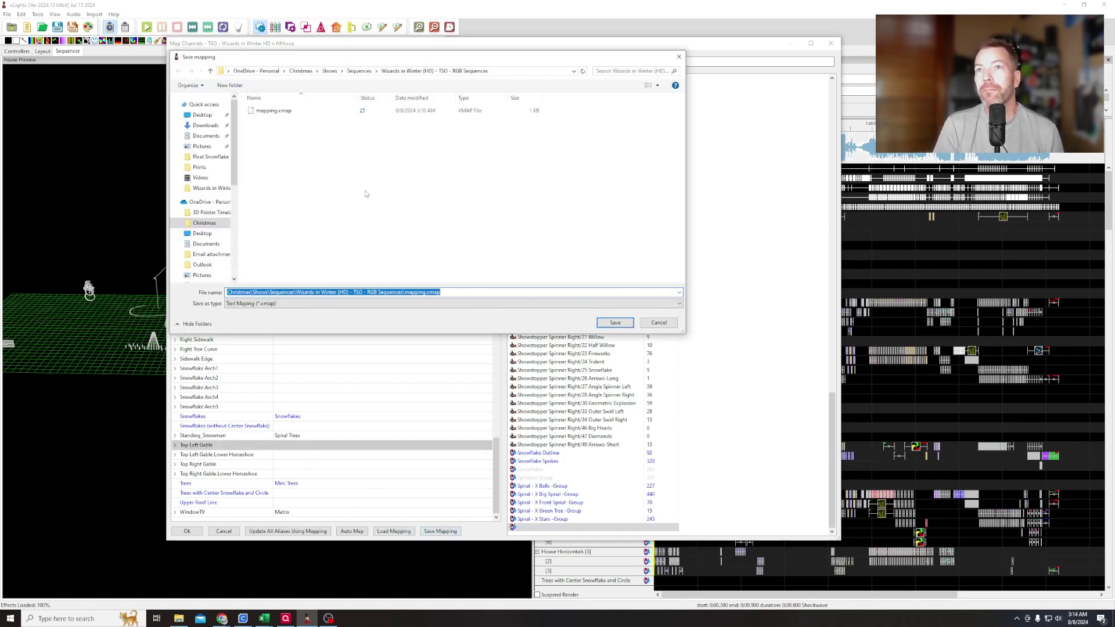
left_click(615, 322)
left_click(577, 312)
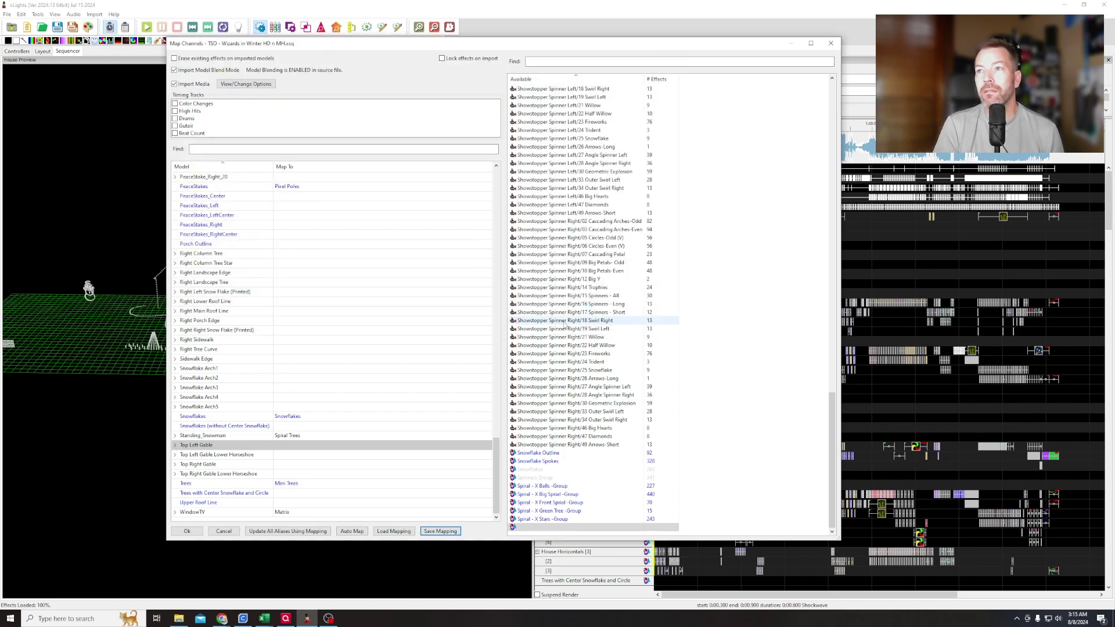
left_click(187, 532)
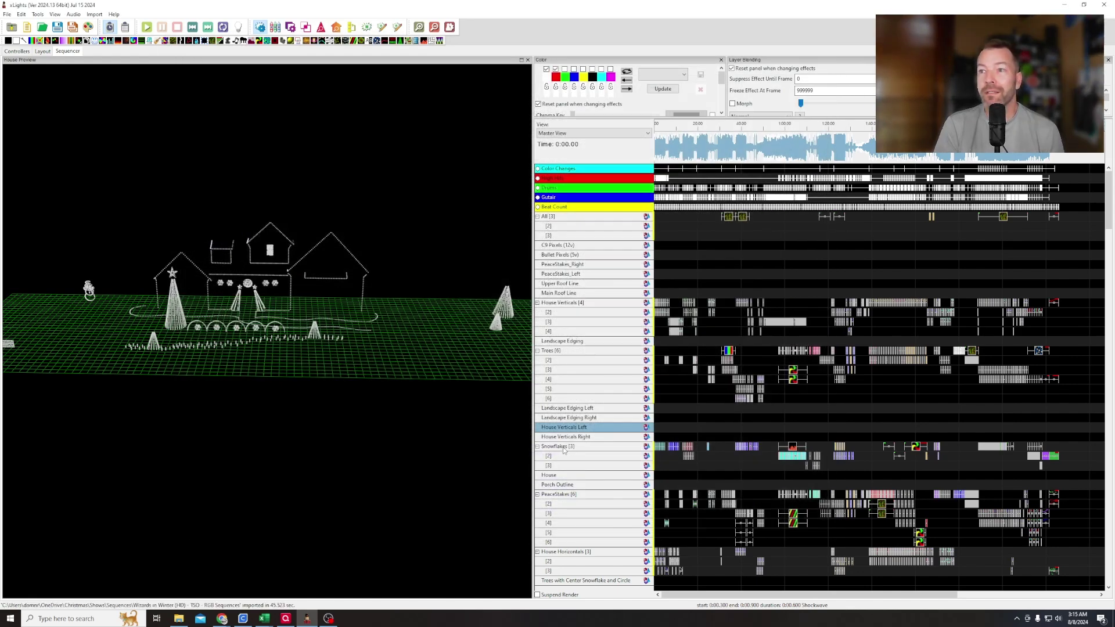
Step: Play the imported sequence with the whole layout framed in the House Preview, stop playback, and narrow the preview pane
scroll(558, 531, "down", 1)
scroll(297, 345, "up", 2)
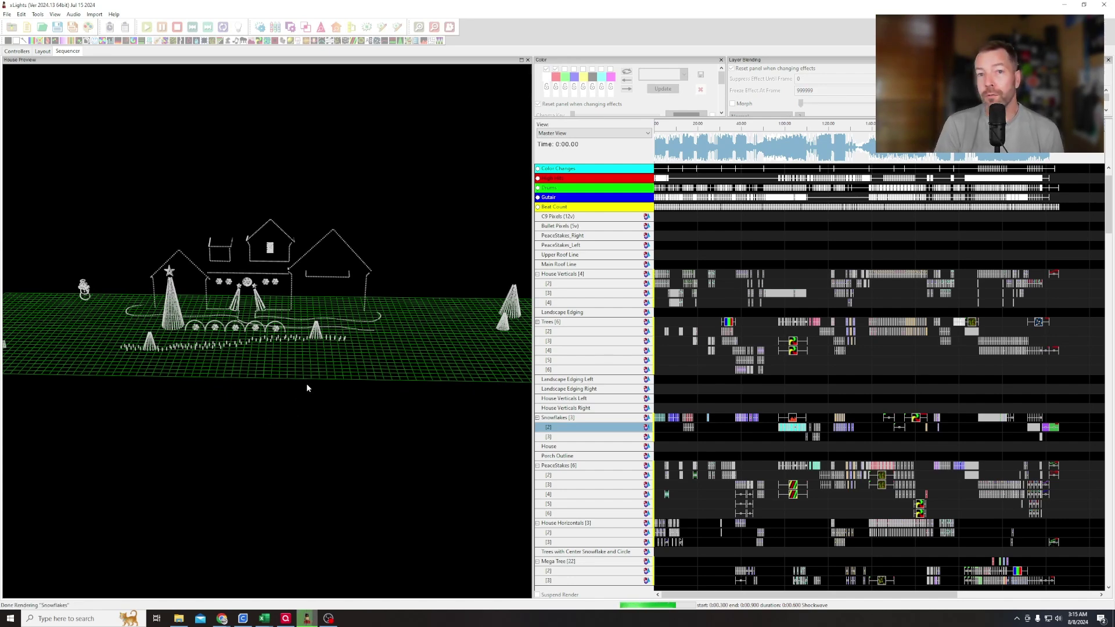
left_click_drag(276, 362, 287, 357)
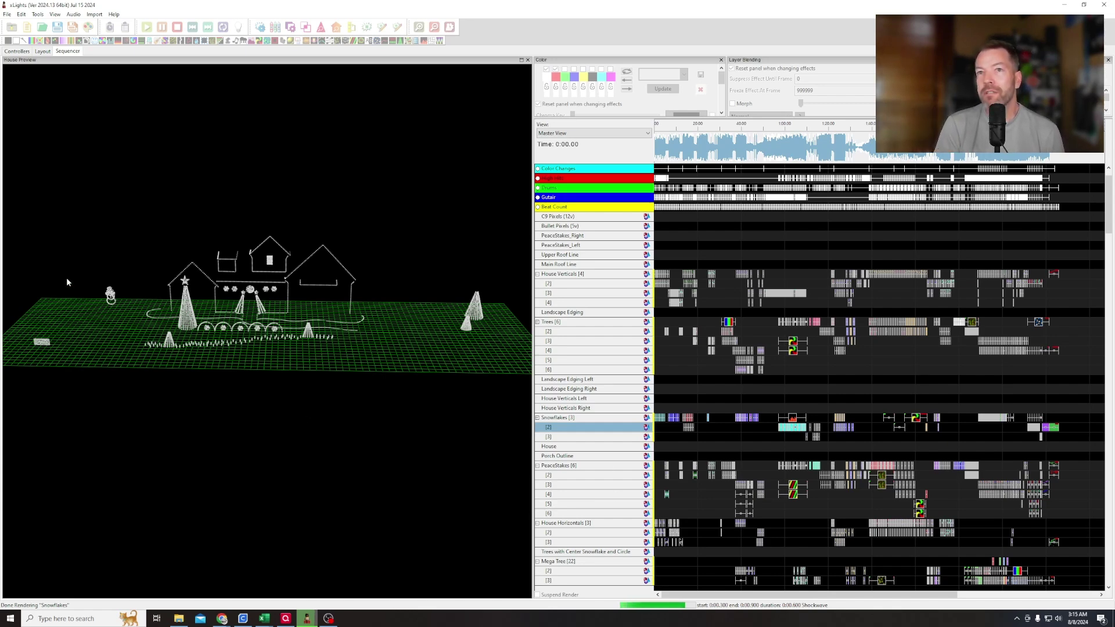
scroll(102, 311, "up", 2)
left_click_drag(152, 379, 184, 378)
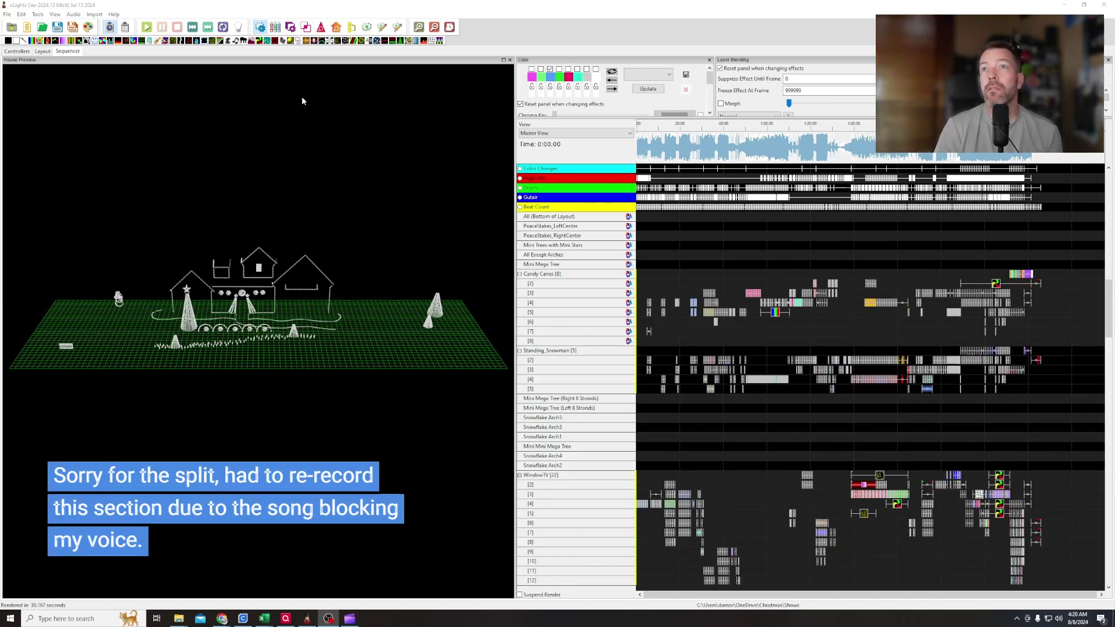
left_click(147, 28)
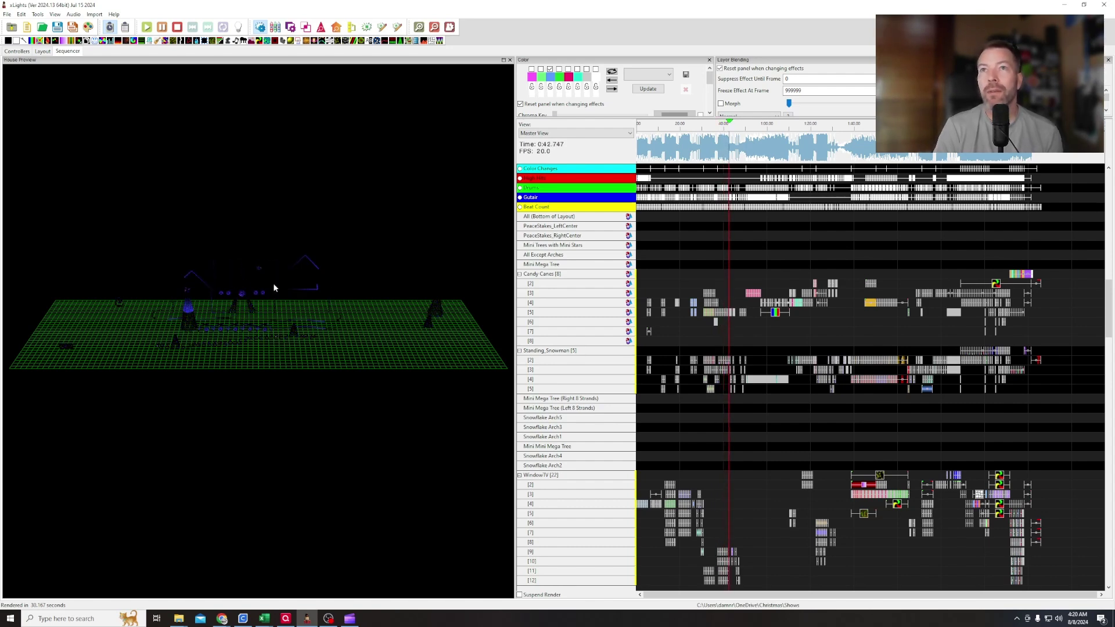
left_click(178, 28)
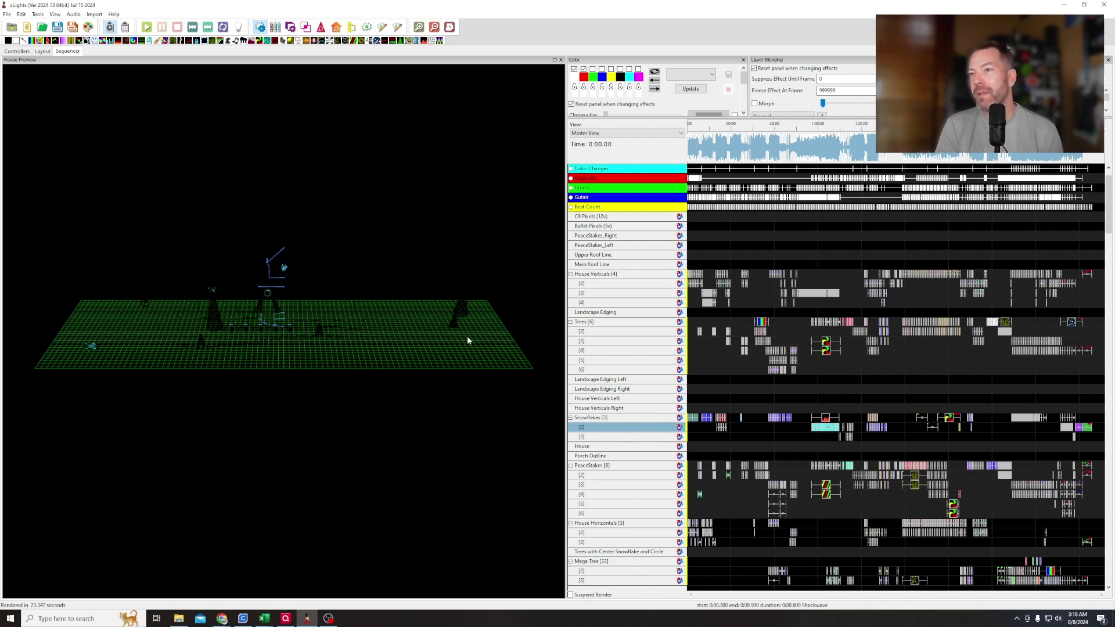
left_click_drag(566, 301, 515, 299)
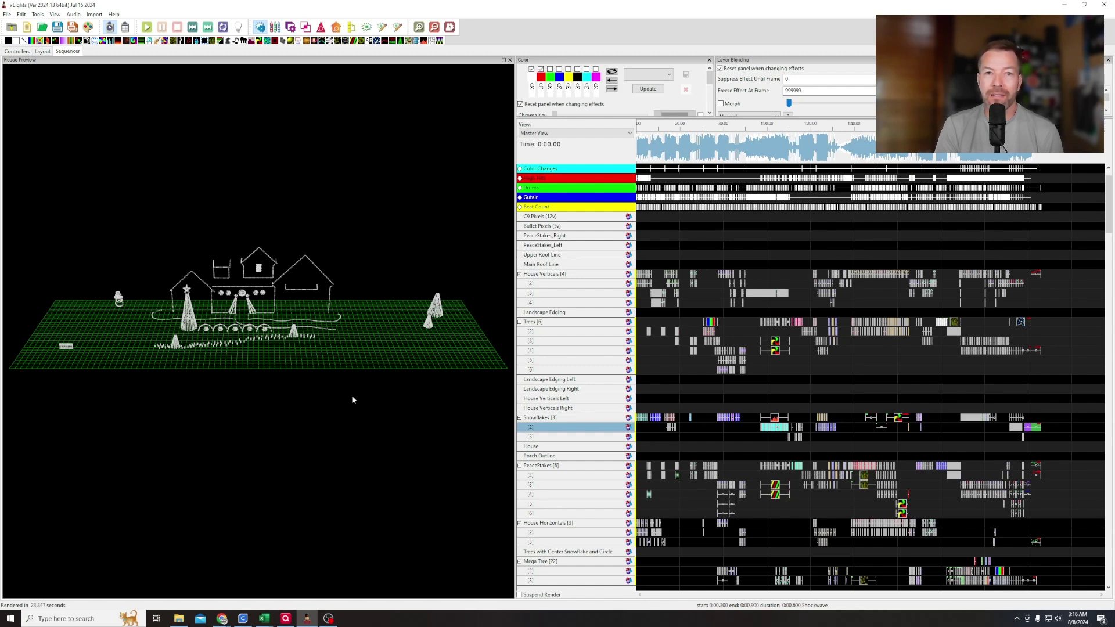
Step: Switch to File Explorer to look through the song folders in the Sequences folder, and minimize the window
left_click(179, 619)
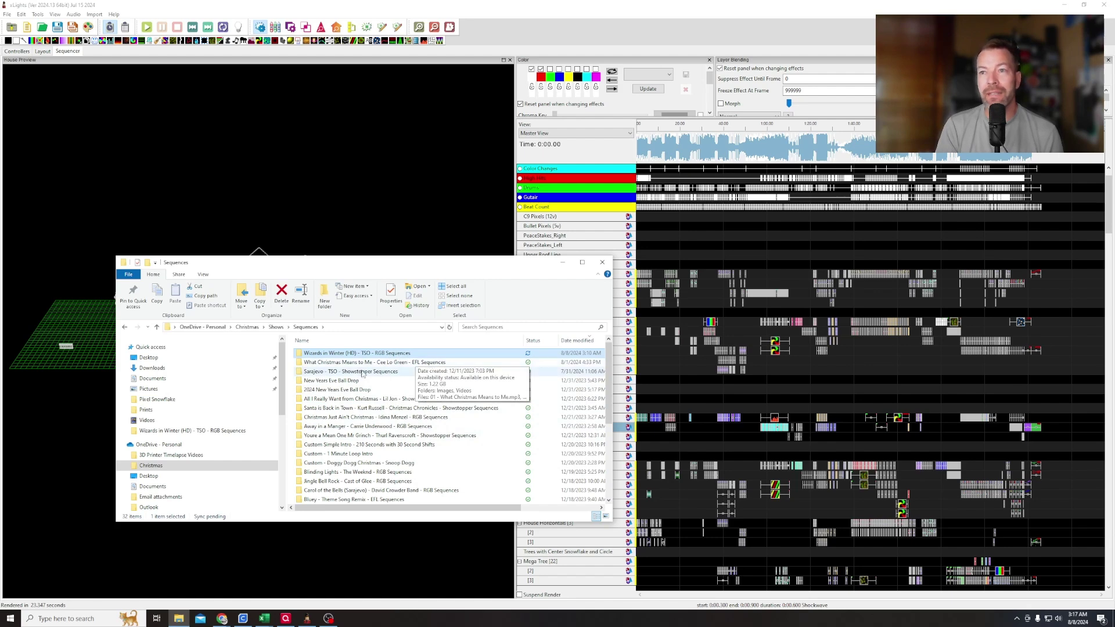
scroll(427, 407, "down", 2)
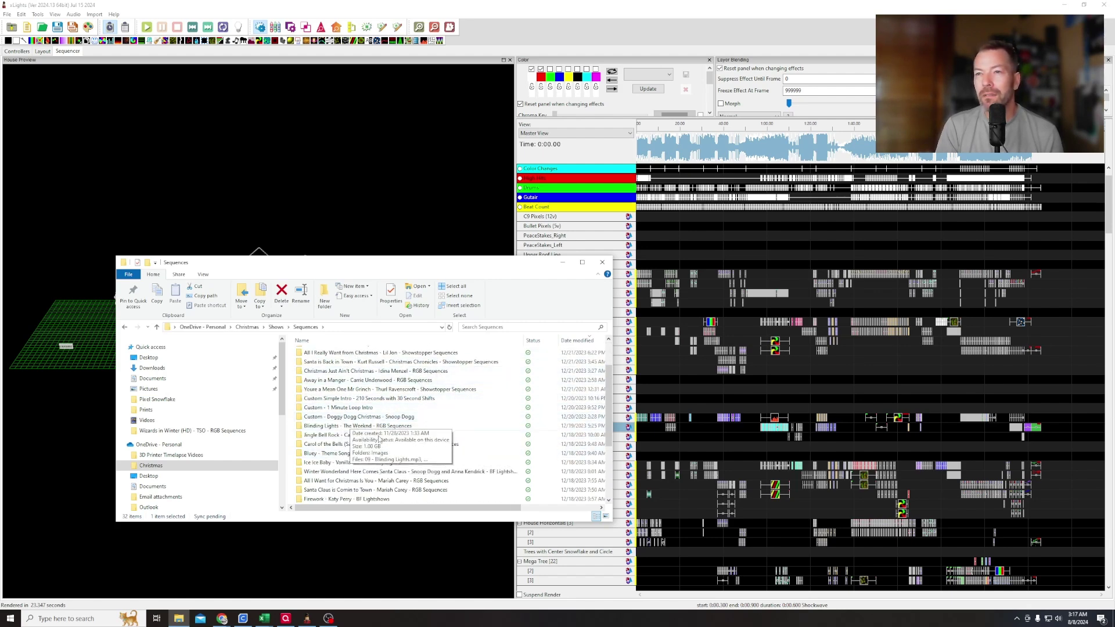
scroll(389, 435, "down", 1)
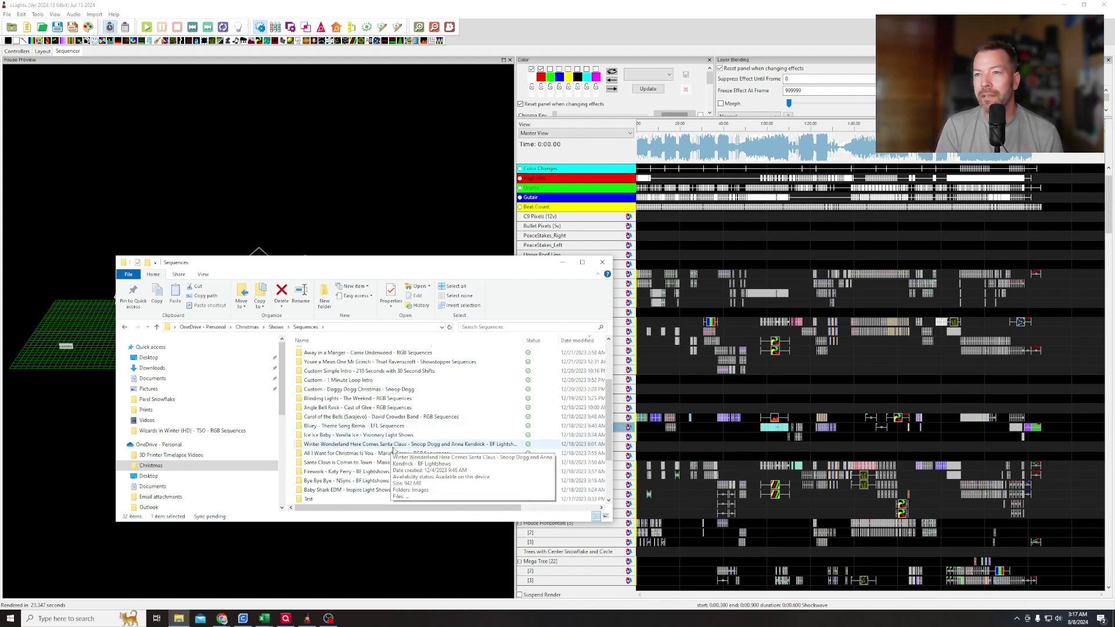
scroll(453, 465, "down", 2)
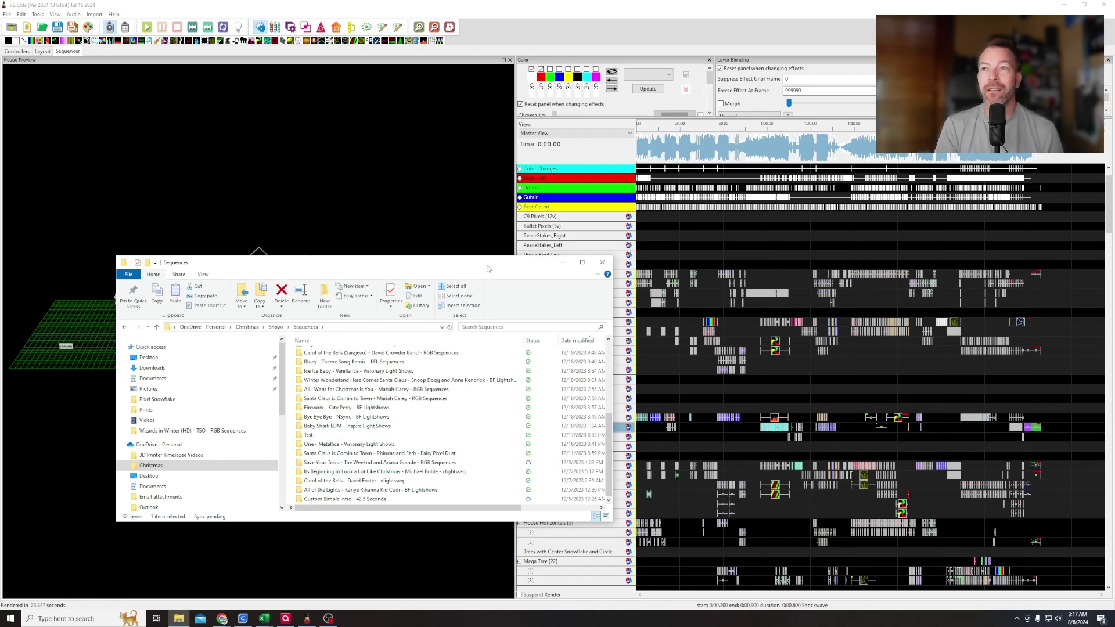
left_click(563, 262)
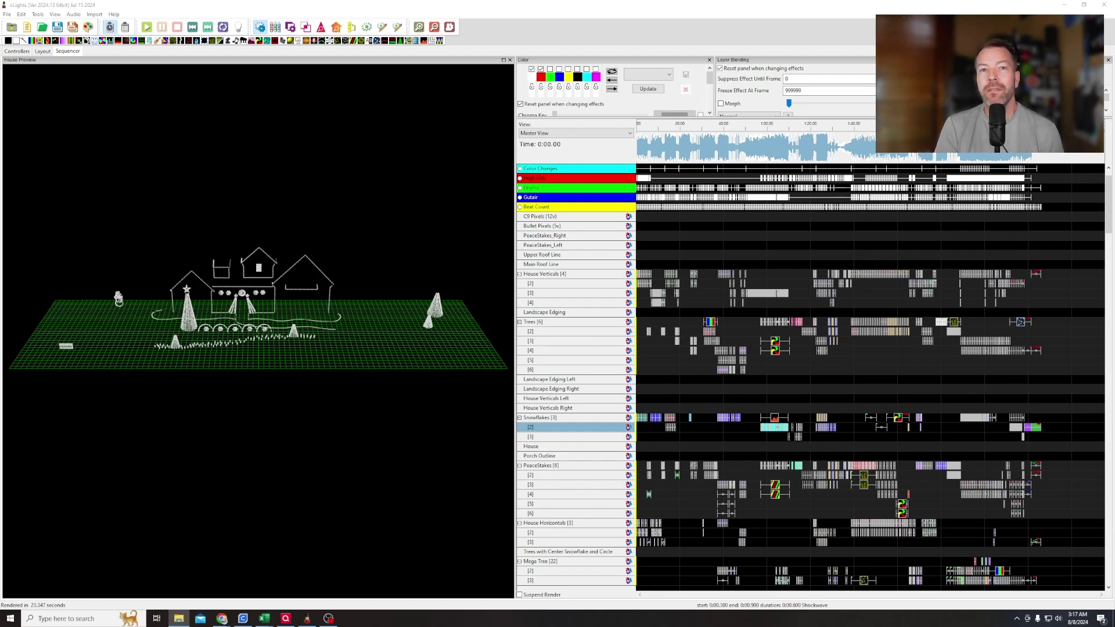